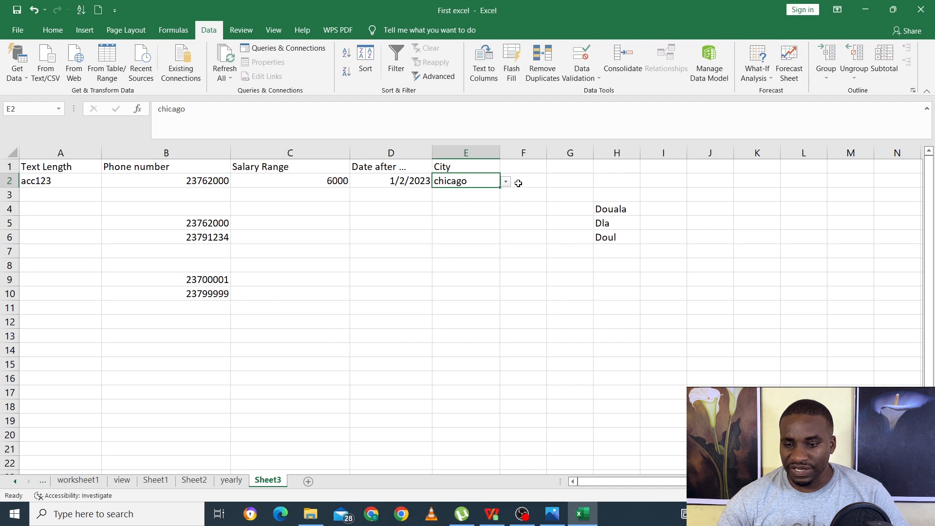
- Check the list source in the data validation settings of cell E2 and close them without changes
click(582, 75)
click(599, 92)
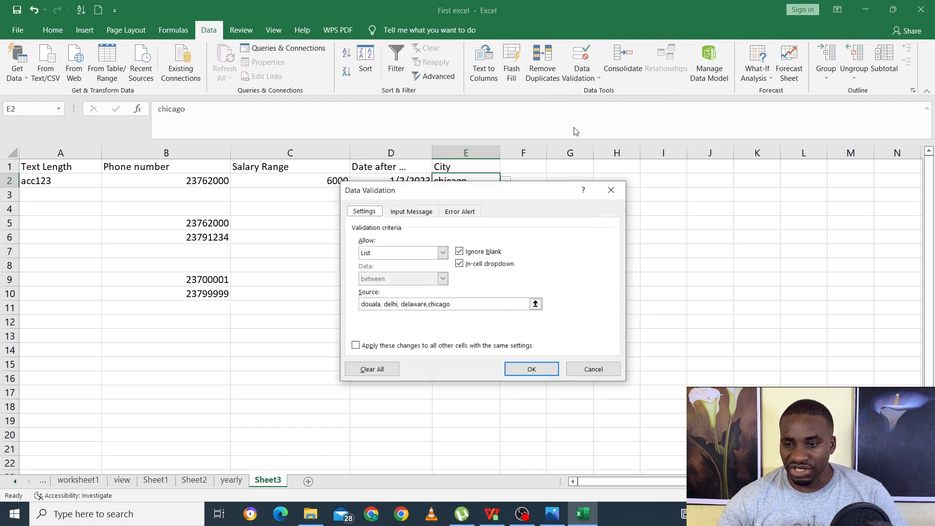
click(457, 305)
drag(457, 305, 354, 302)
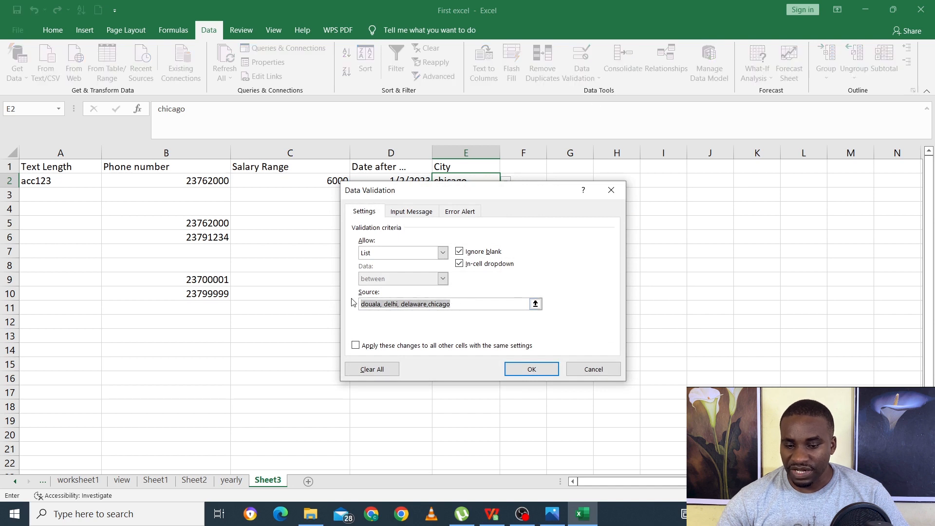
click(593, 372)
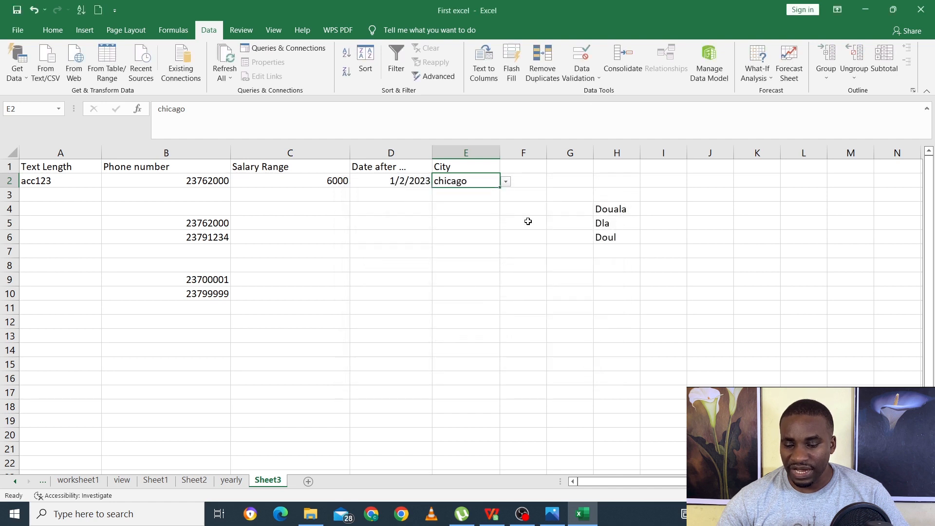
- Copy the comma-separated city source text from cell E2's data validation settings, leaving the rule as it is
click(581, 78)
click(592, 92)
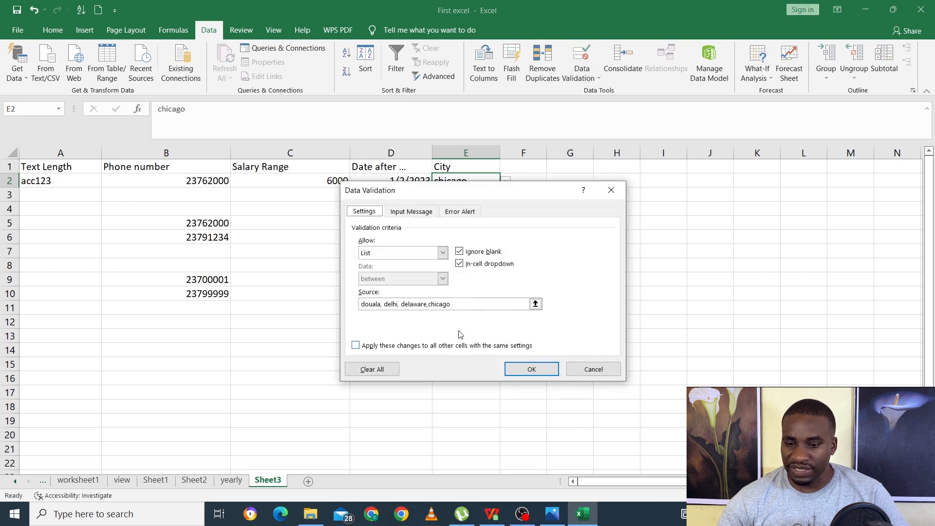
click(461, 305)
drag(460, 305, 379, 299)
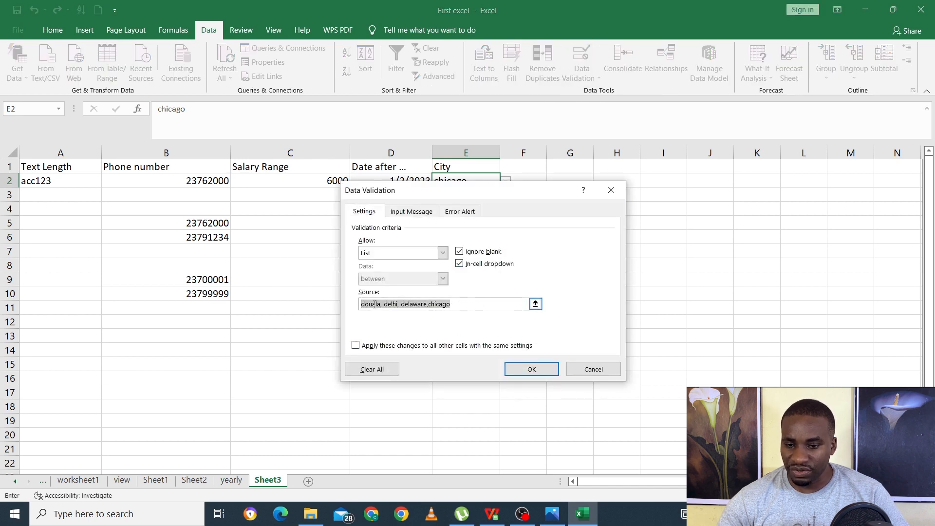
right_click(377, 305)
click(407, 330)
click(584, 370)
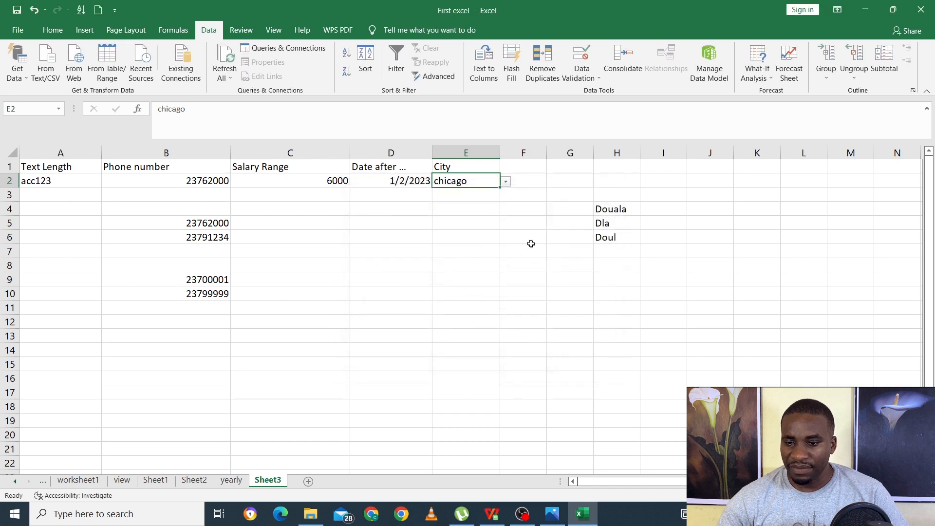
- Enter the header City2 in cell F1, next to the City column
click(527, 165)
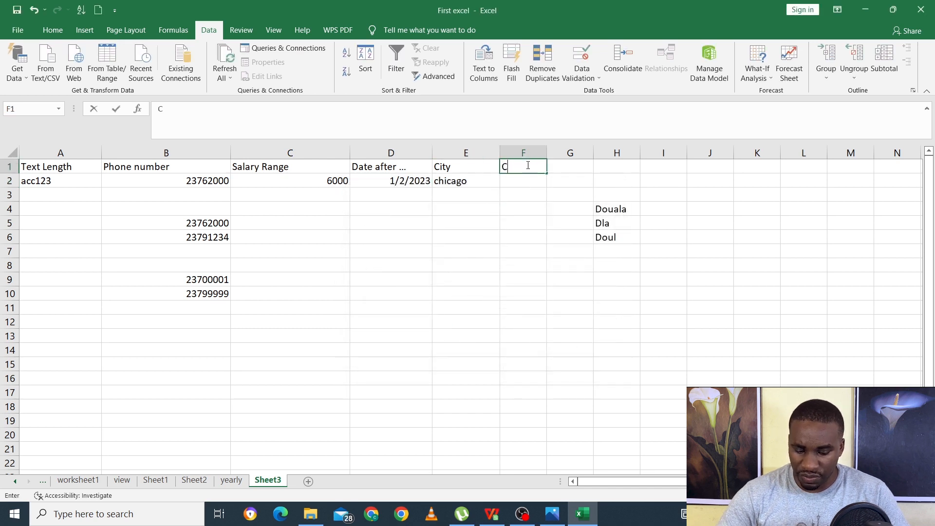
text(City2)
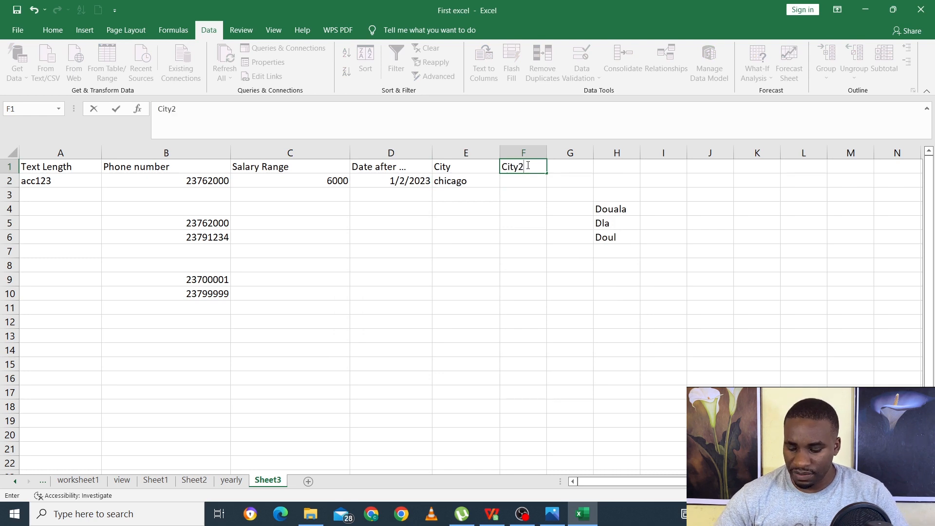
key(Return)
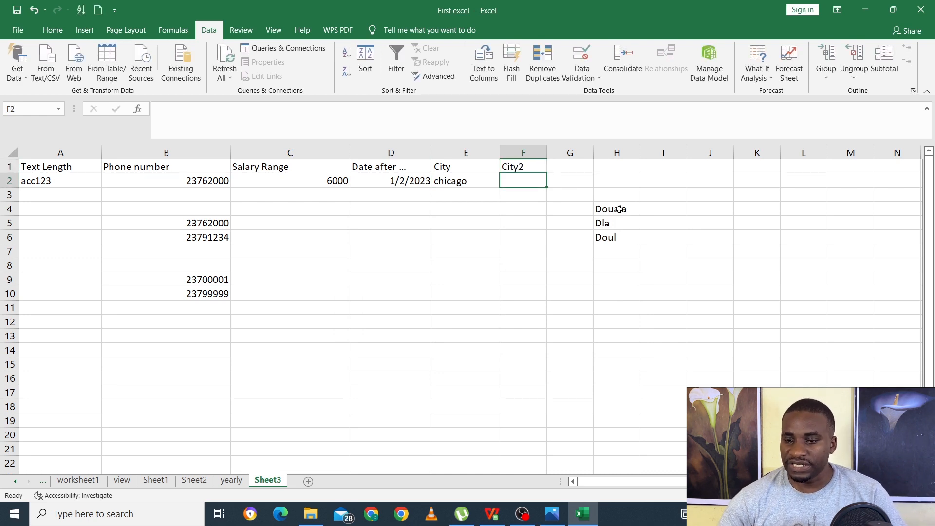
- Paste the copied city text into cell H3, above the existing entries in column H
drag(626, 211, 615, 241)
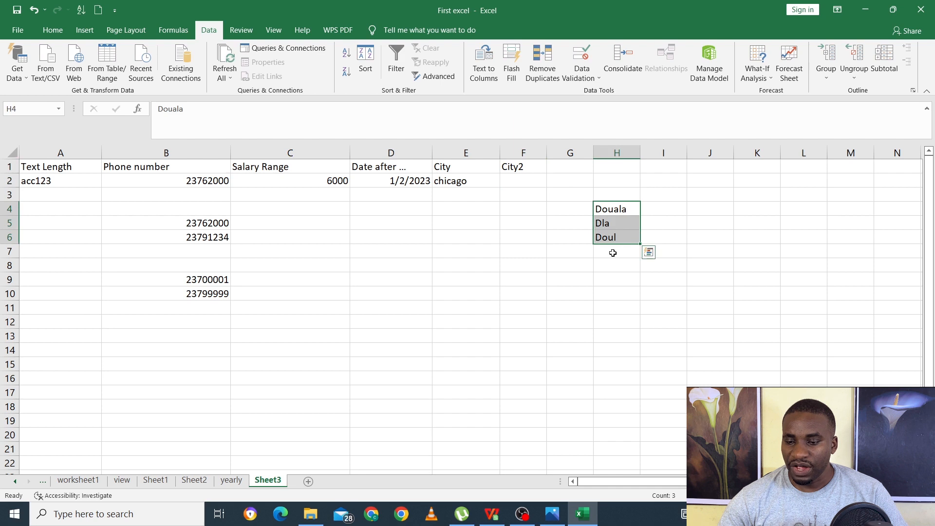
click(615, 263)
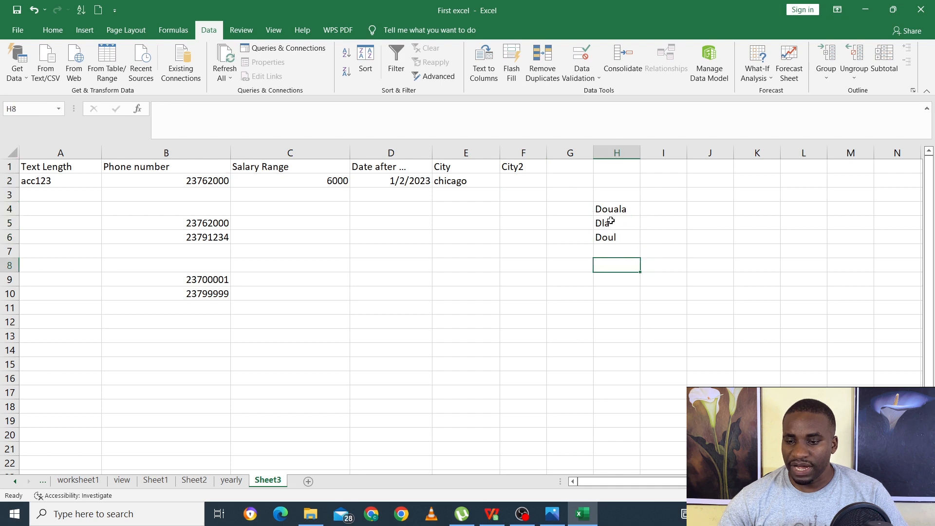
right_click(625, 192)
click(652, 242)
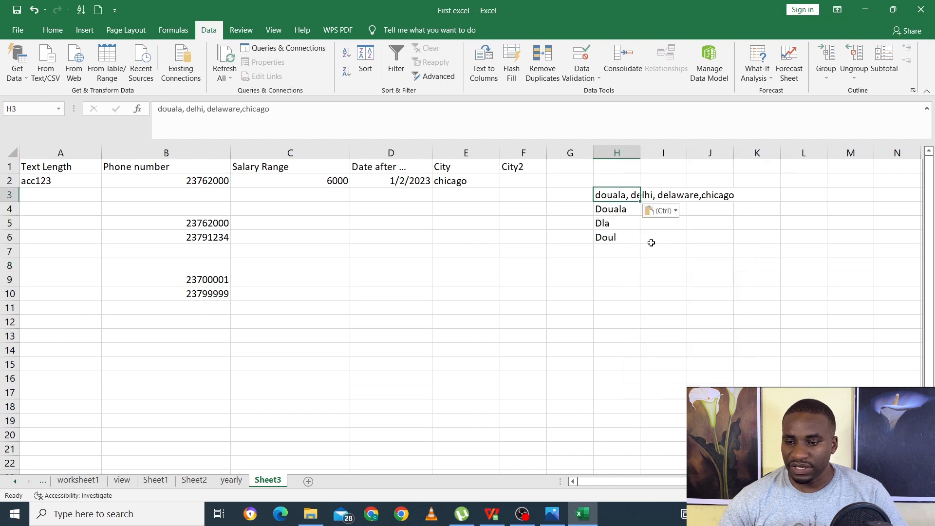
- Fill cells H5 to H7 with Delhi, Delaware and Chicago, one city per cell below Douala
click(622, 208)
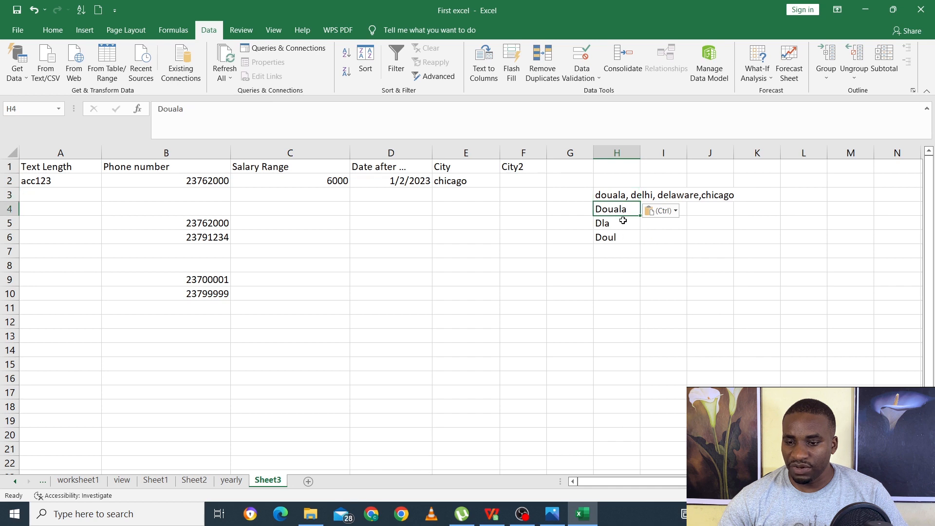
click(623, 222)
text(Delhi)
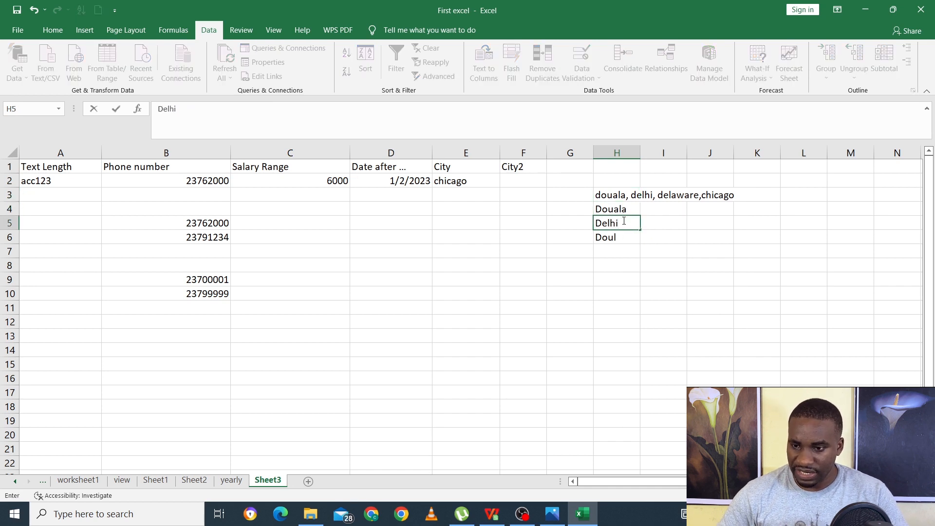
key(Return)
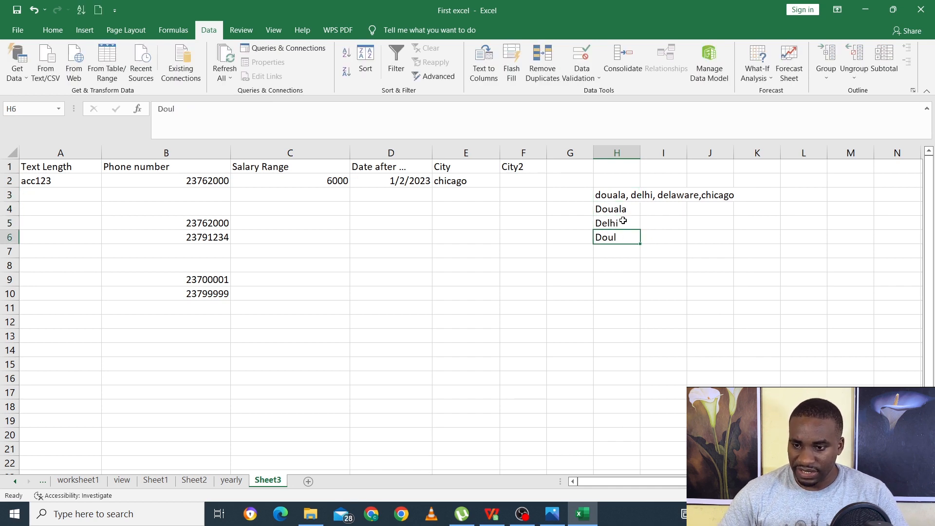
text(De)
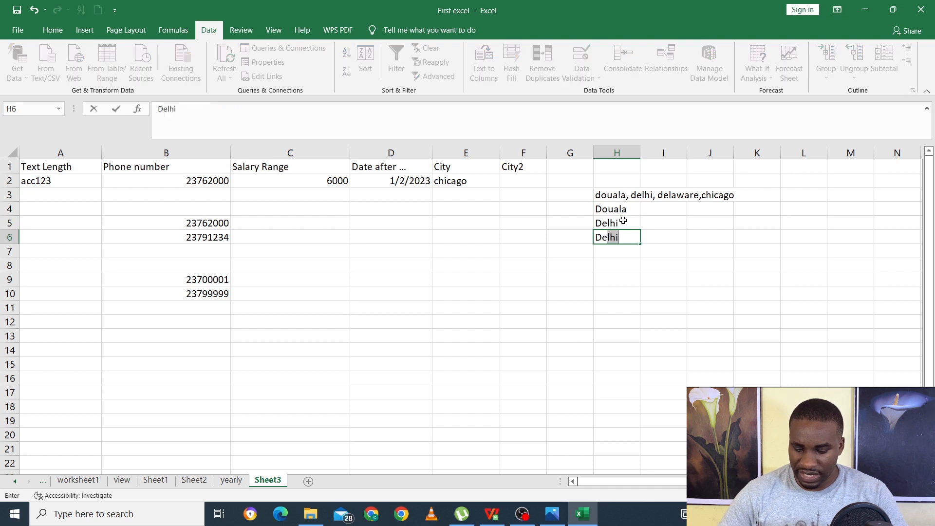
text(laware)
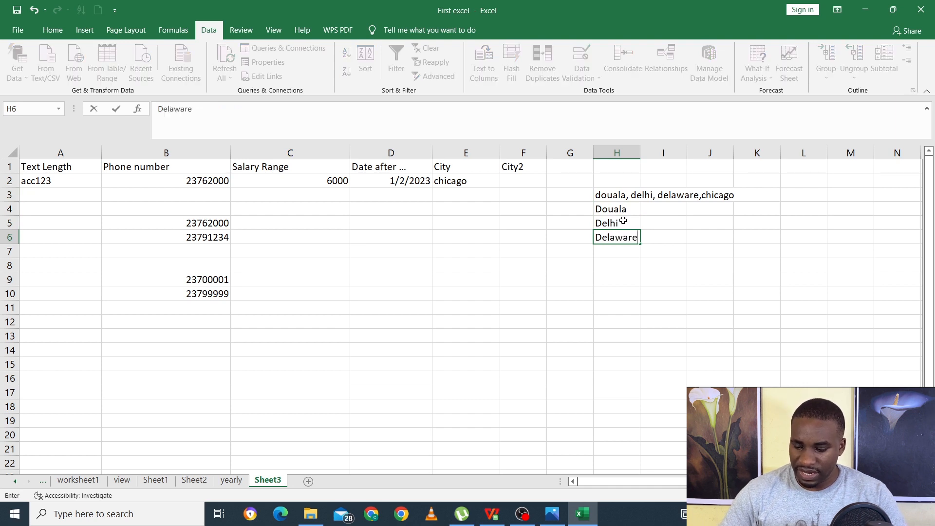
key(Return)
text(Chi)
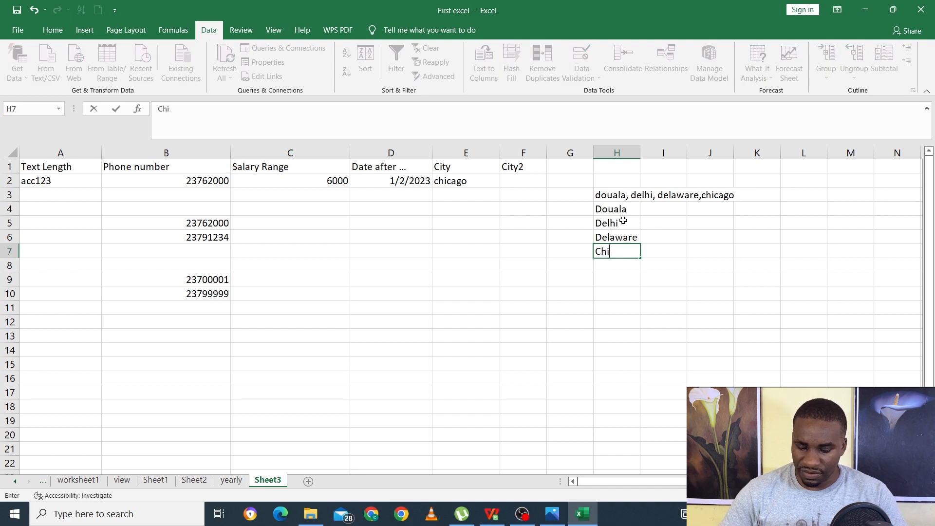
text(cago)
key(Return)
key(Return)
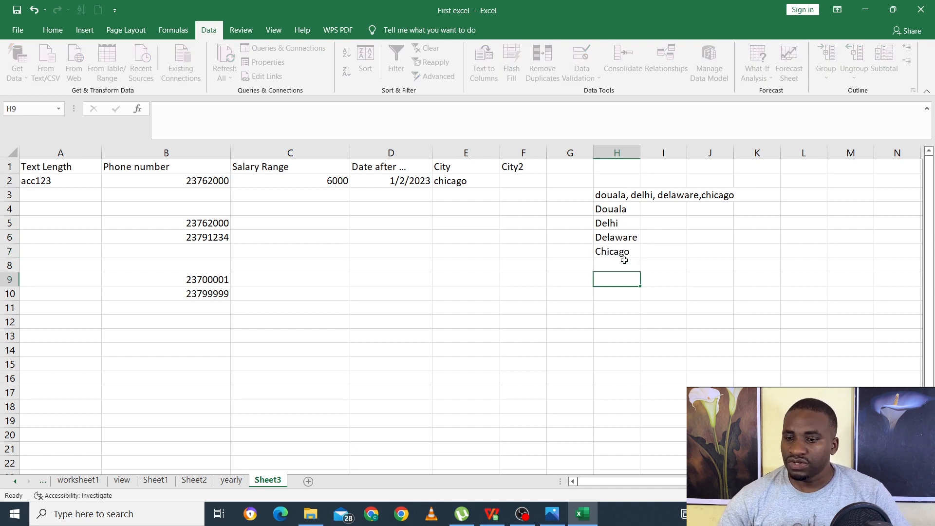
- Clear the pasted reference text from cell H3 and select the city list in H4:H7
click(630, 198)
key(Delete)
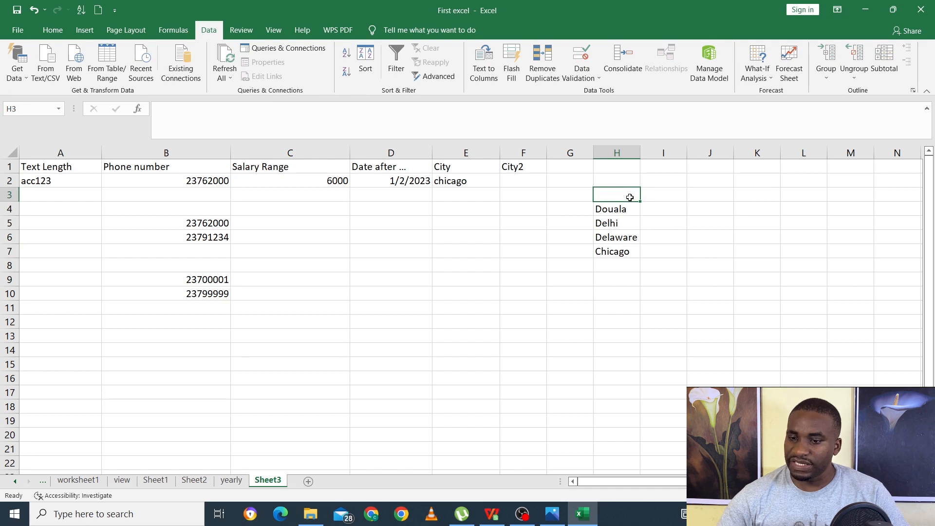
drag(630, 207, 627, 253)
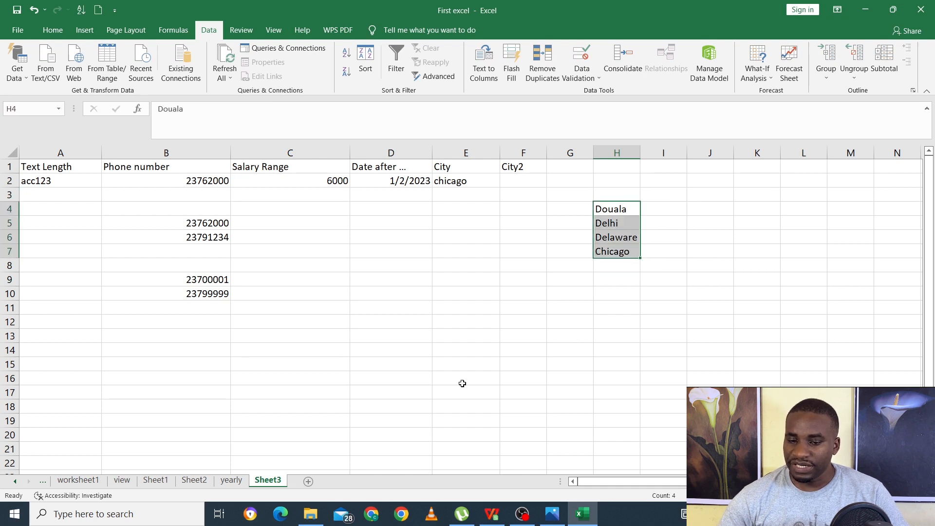
- Add a new worksheet after Sheet3 and name it Don't delete
click(309, 481)
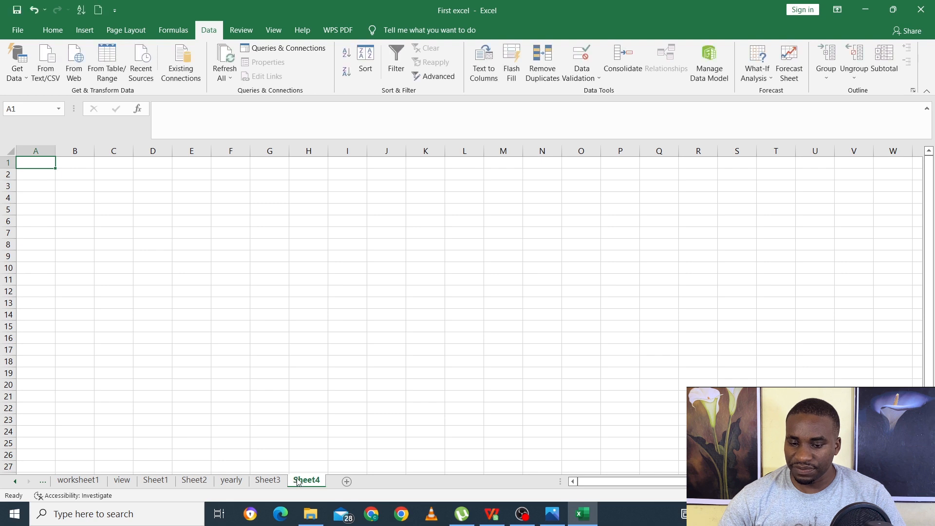
double_click(303, 480)
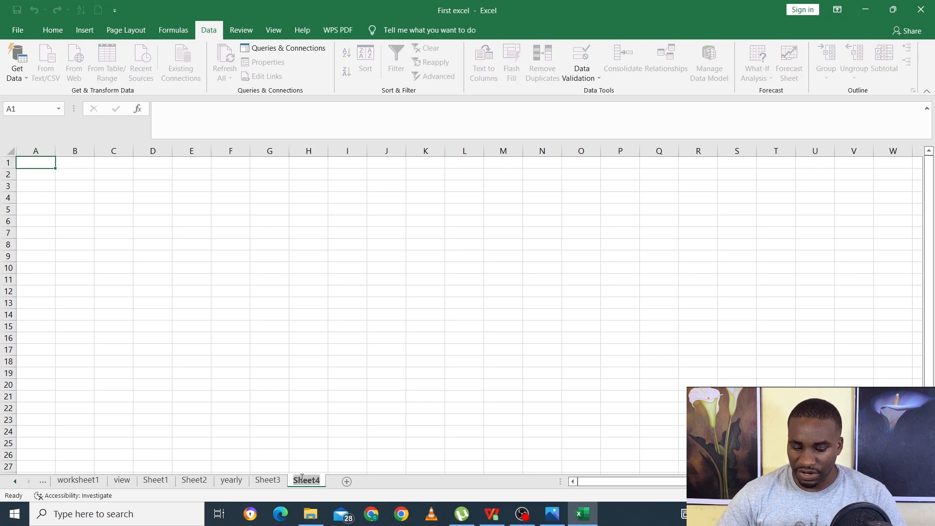
text(Don)
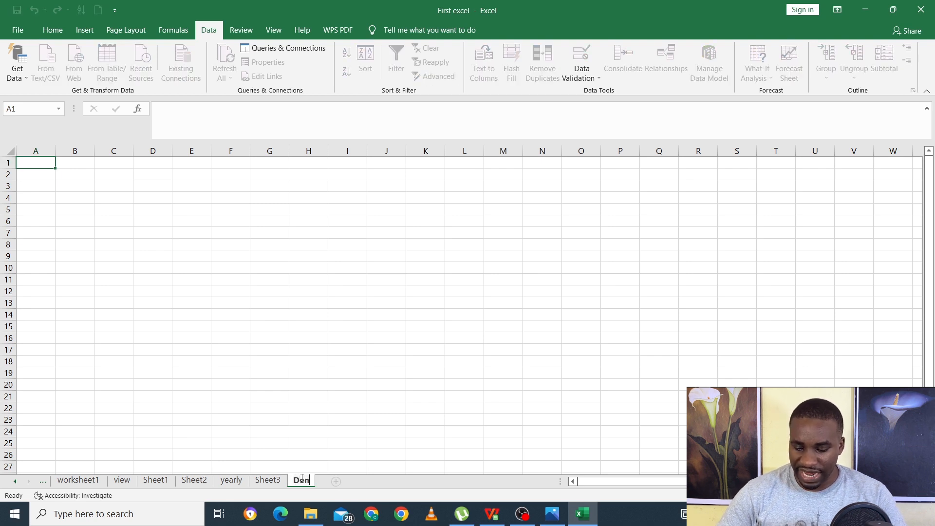
text('t delete)
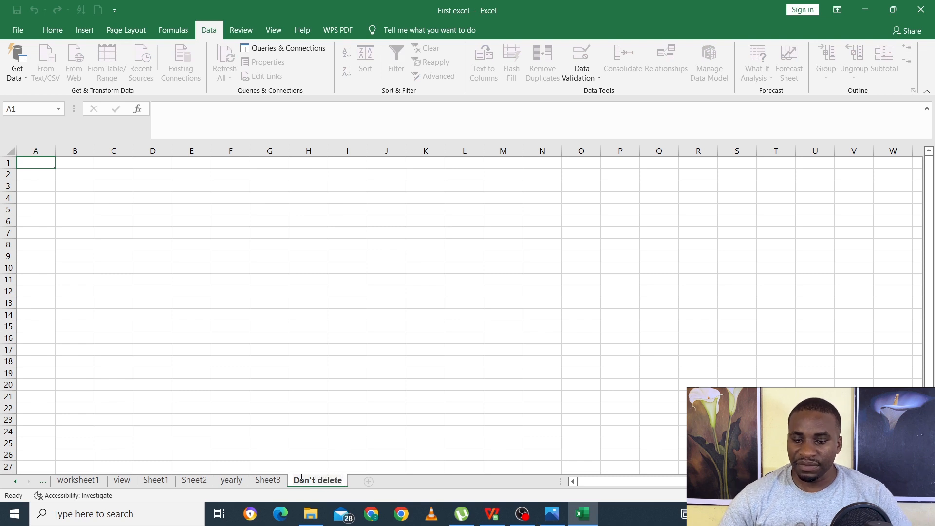
click(308, 443)
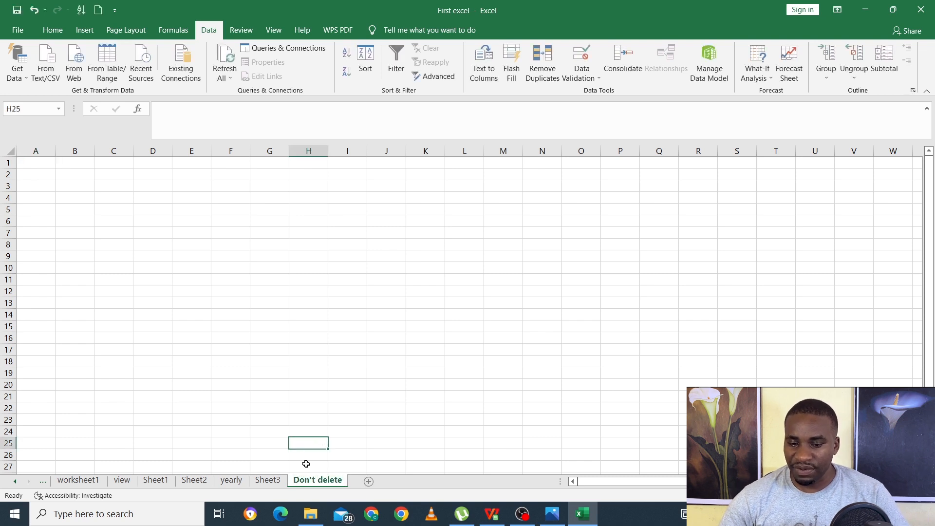
- Color the Don't delete sheet's tab red
click(280, 481)
click(314, 483)
right_click(316, 484)
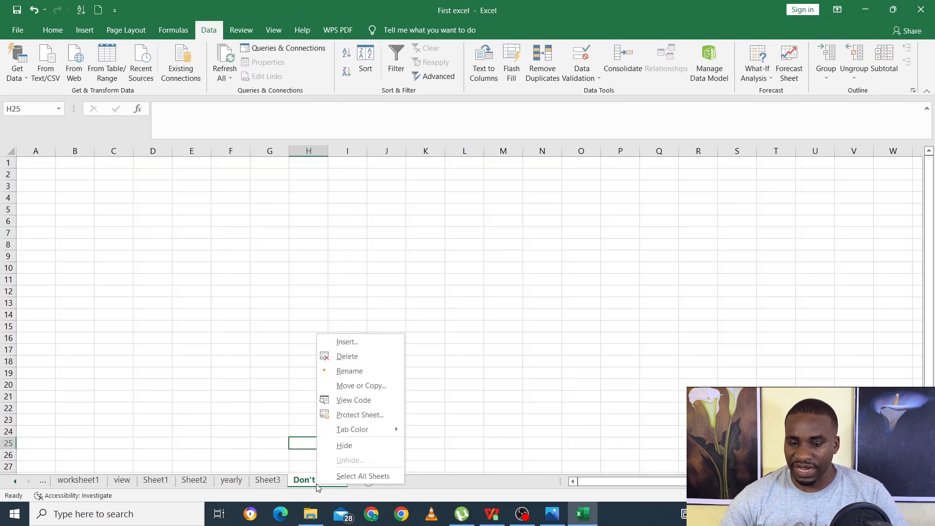
mouse_move(391, 431)
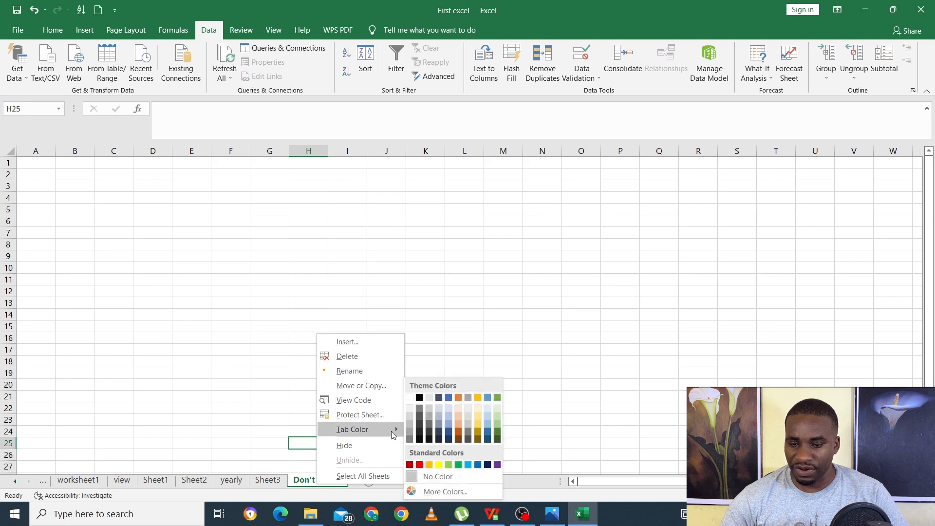
click(409, 463)
click(299, 453)
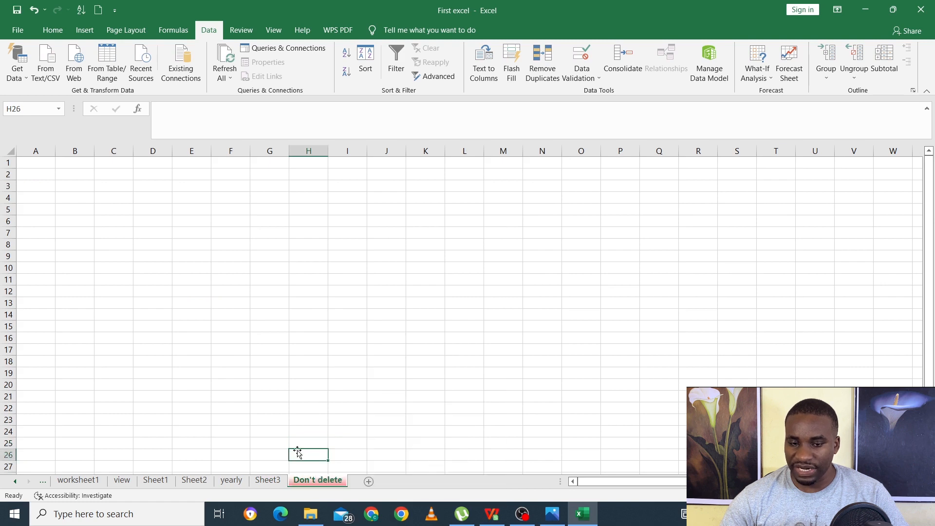
- Copy the city list in H4:H7 of Sheet3 and paste it as values from cell A2 of the Don't delete sheet
click(268, 480)
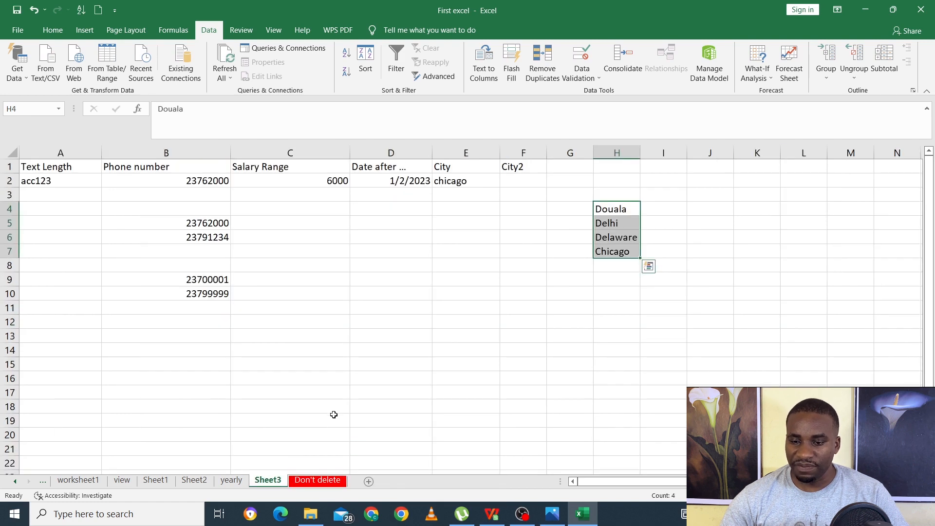
right_click(621, 221)
click(646, 242)
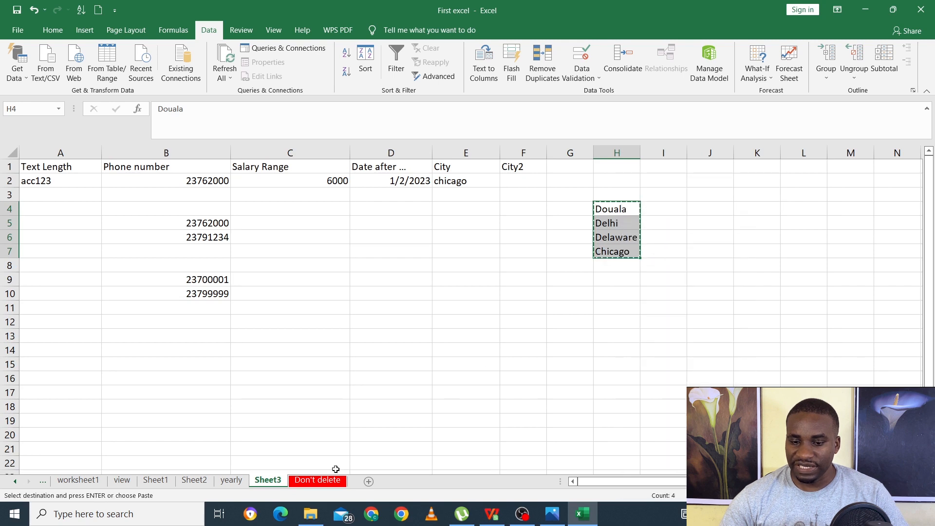
click(317, 480)
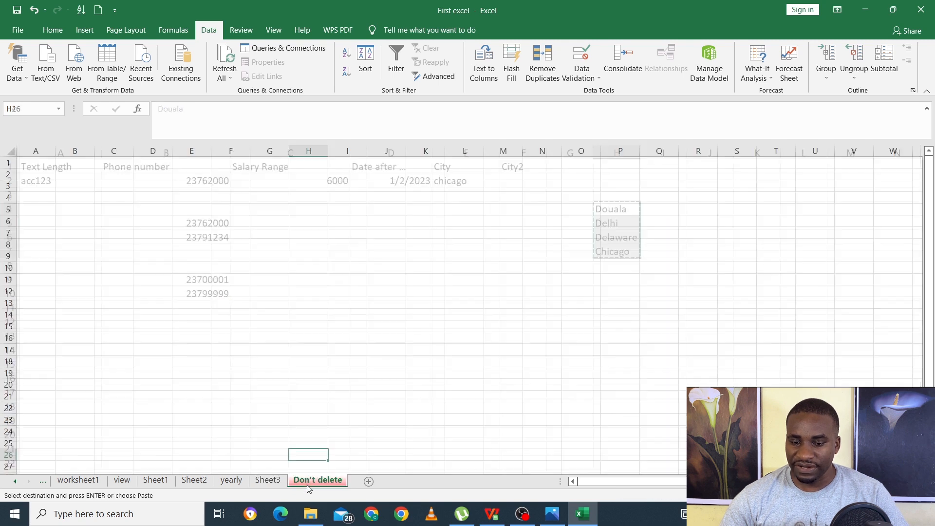
right_click(41, 176)
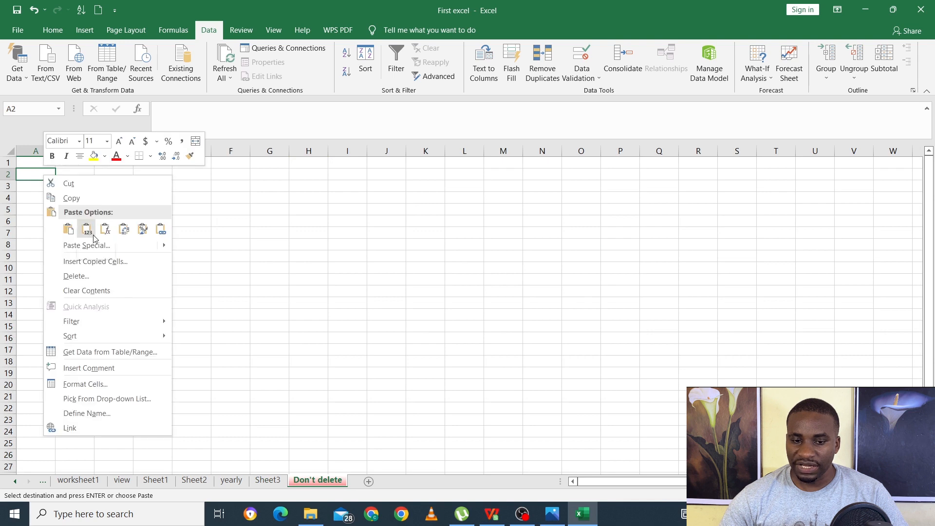
click(85, 231)
- Enter the header Cities in cell A1 above the pasted city list on the Don't delete sheet
click(47, 163)
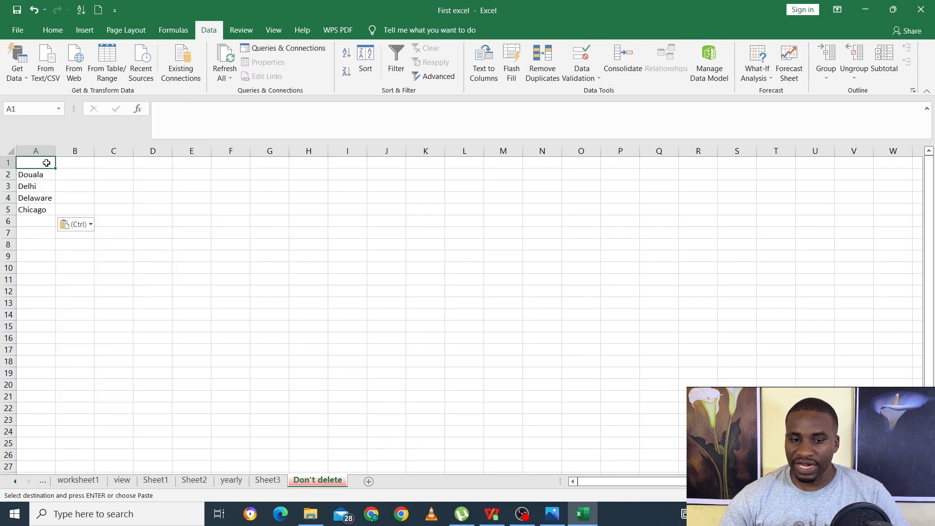
text(Cities)
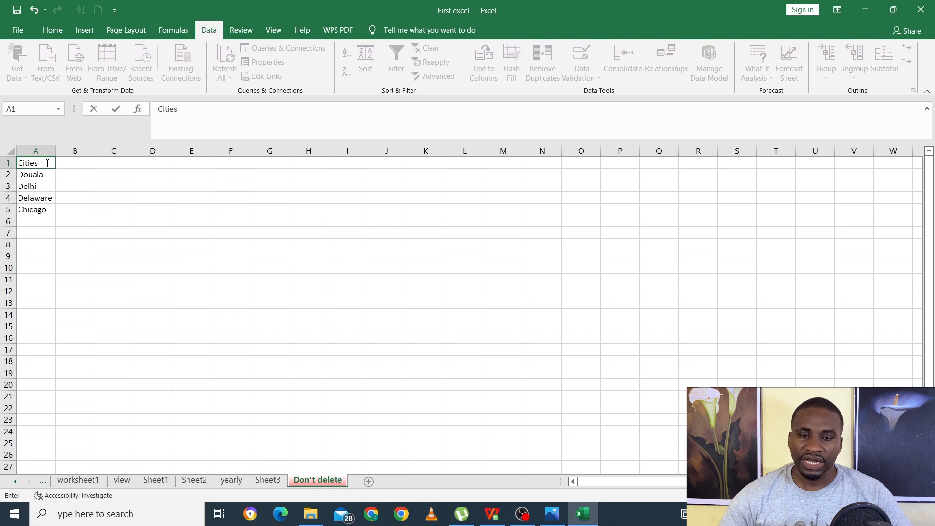
drag(47, 222, 48, 233)
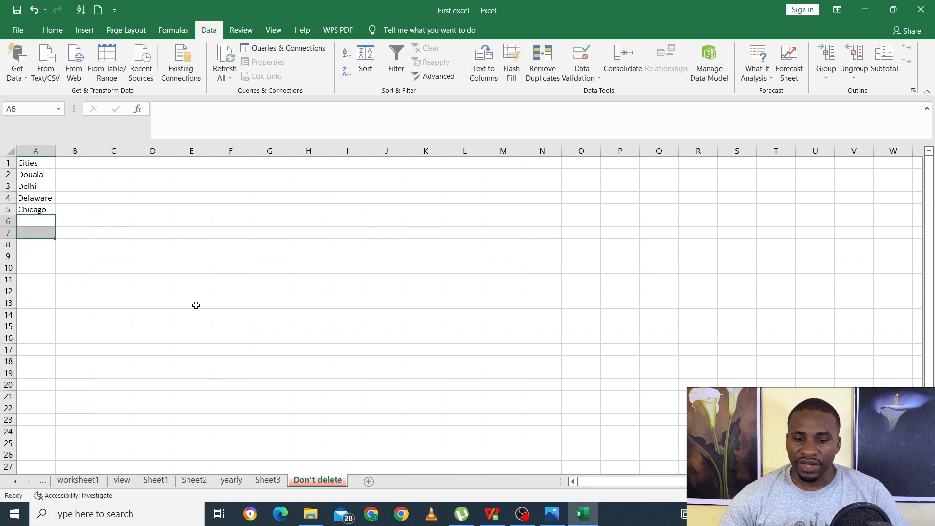
click(86, 227)
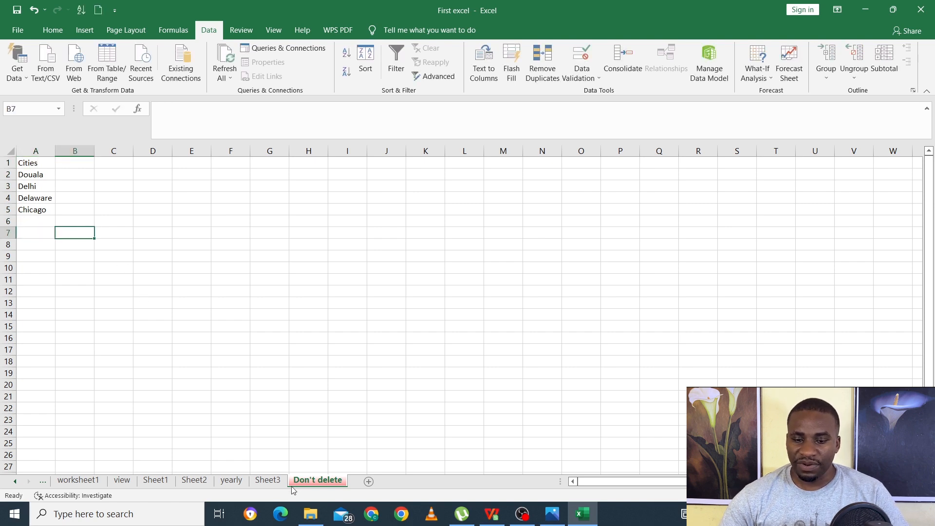
- Rename Sheet3 as Validation and select cell F2 under the City2 header
click(268, 482)
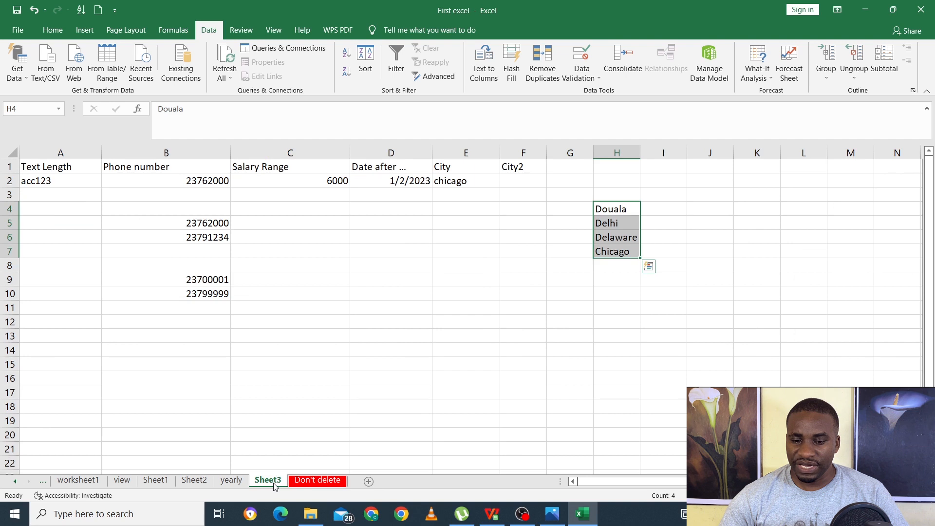
double_click(274, 481)
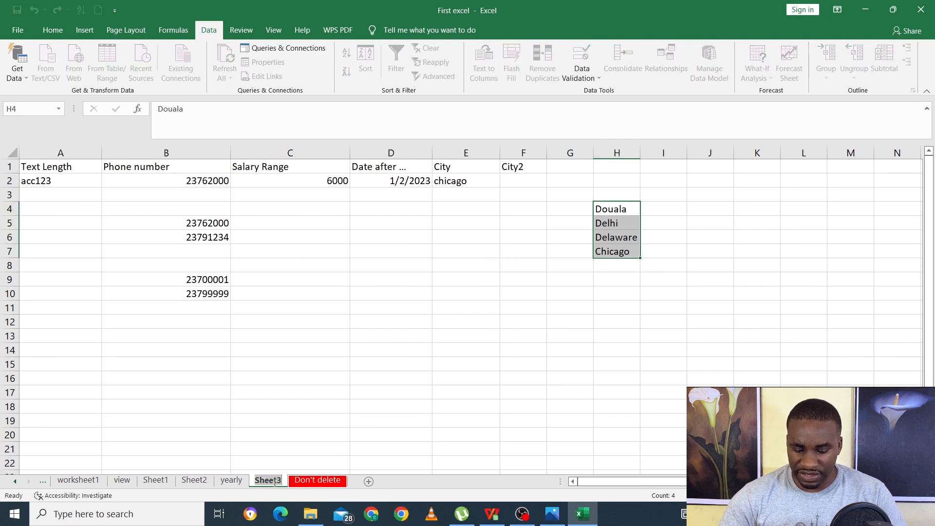
text(Validatio)
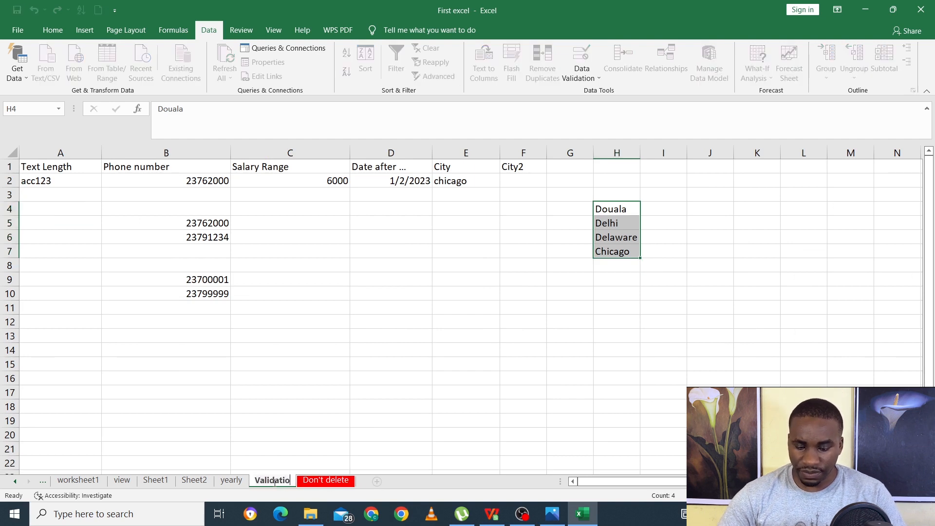
text(n)
click(317, 450)
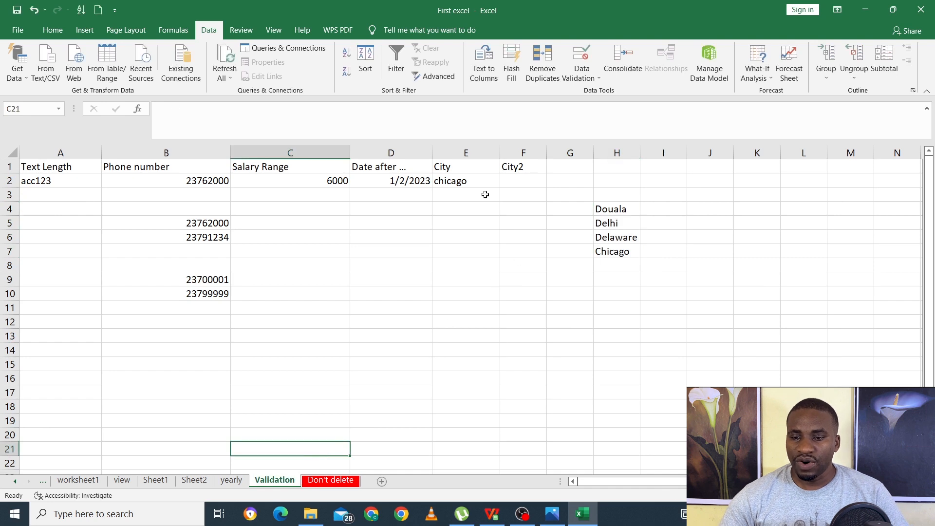
click(526, 180)
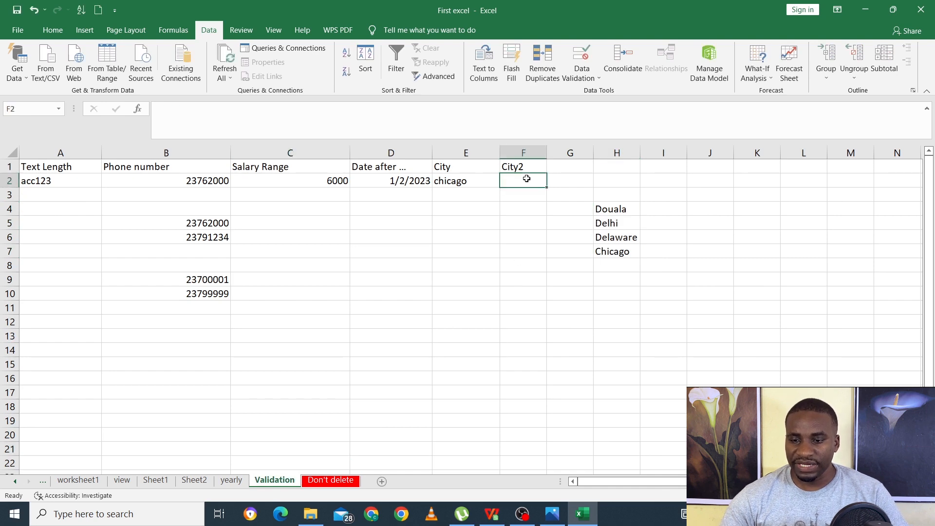
click(331, 481)
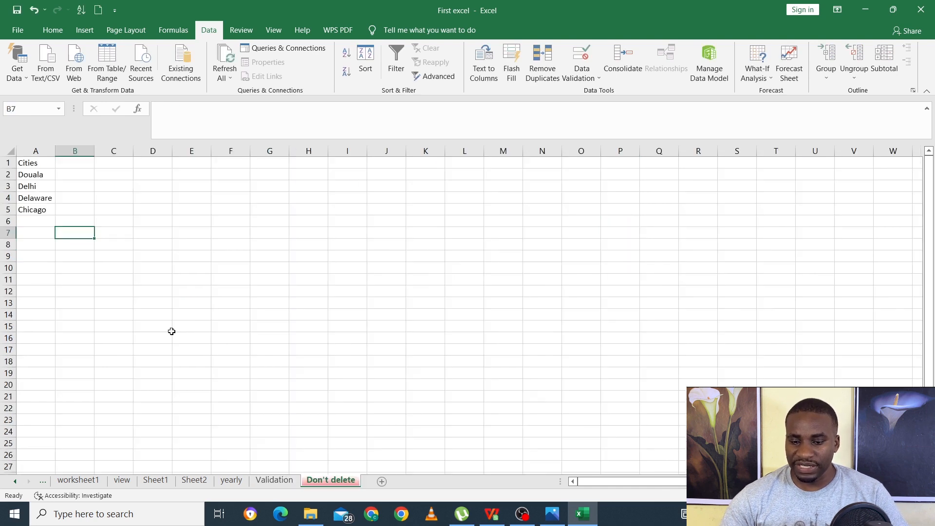
click(44, 224)
click(37, 247)
click(41, 279)
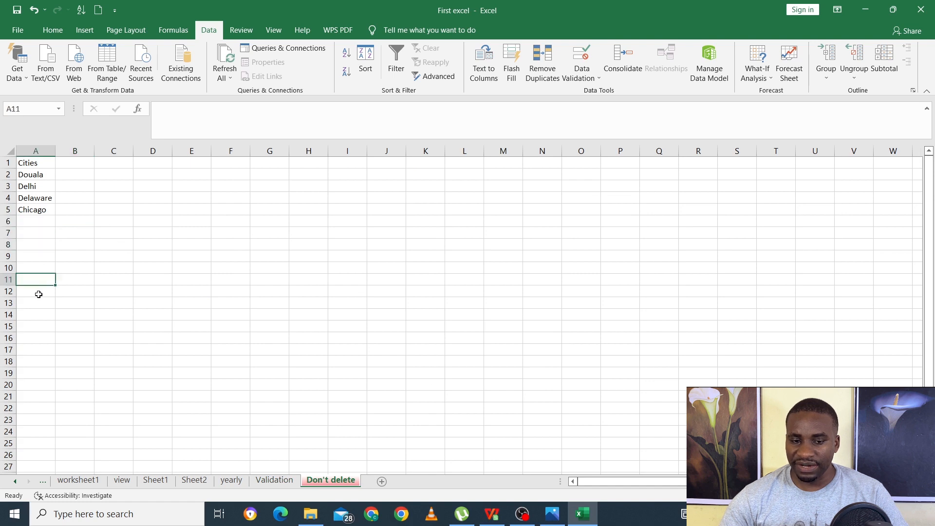
click(38, 301)
click(31, 325)
click(26, 339)
click(23, 365)
click(25, 384)
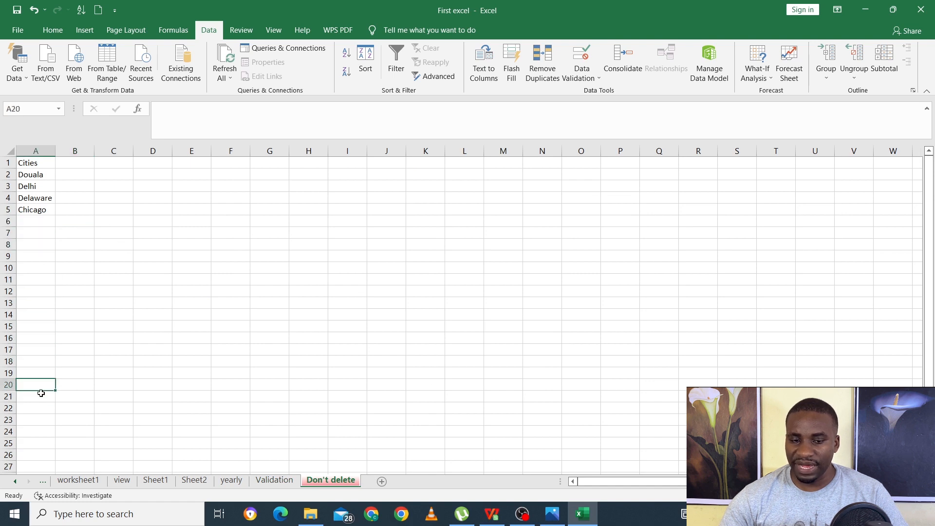
- Apply List data validation to cell F2 of the Validation sheet, with cells A2:A5 of the Don't delete sheet as source
click(275, 481)
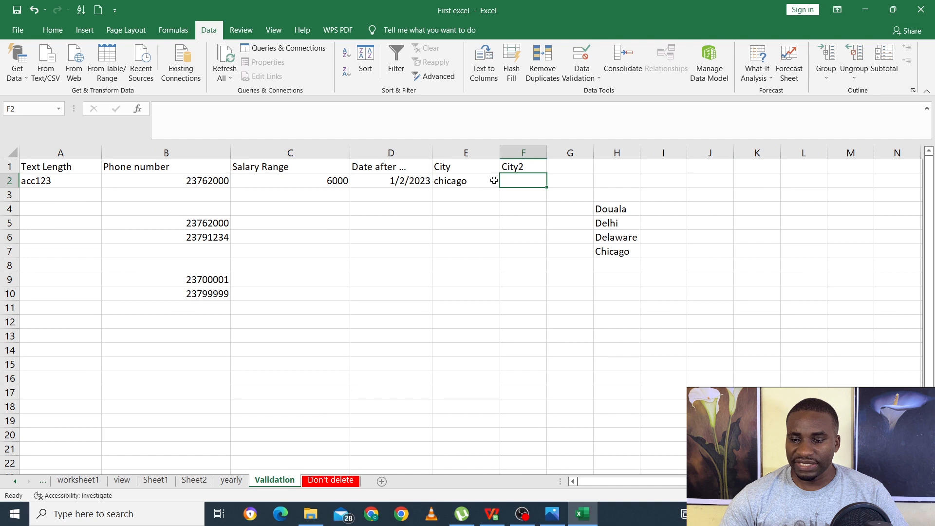
click(589, 74)
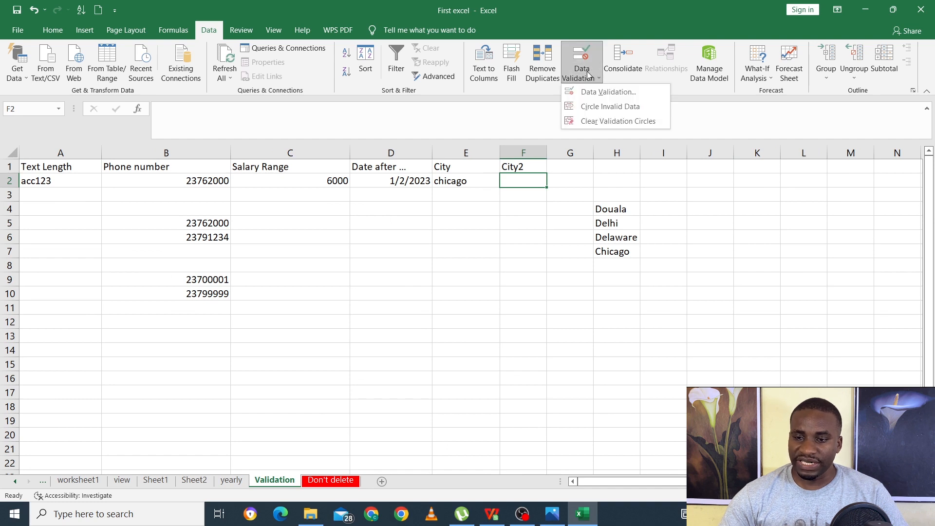
click(594, 94)
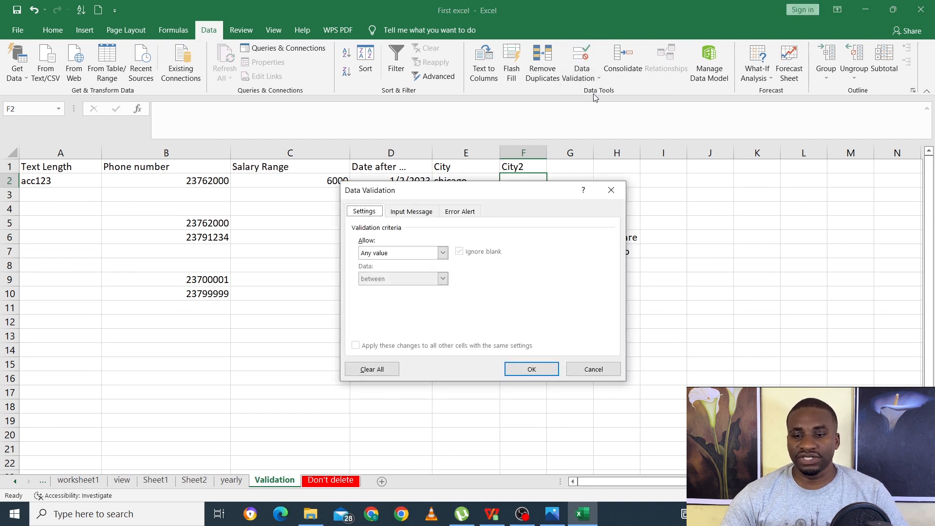
click(442, 253)
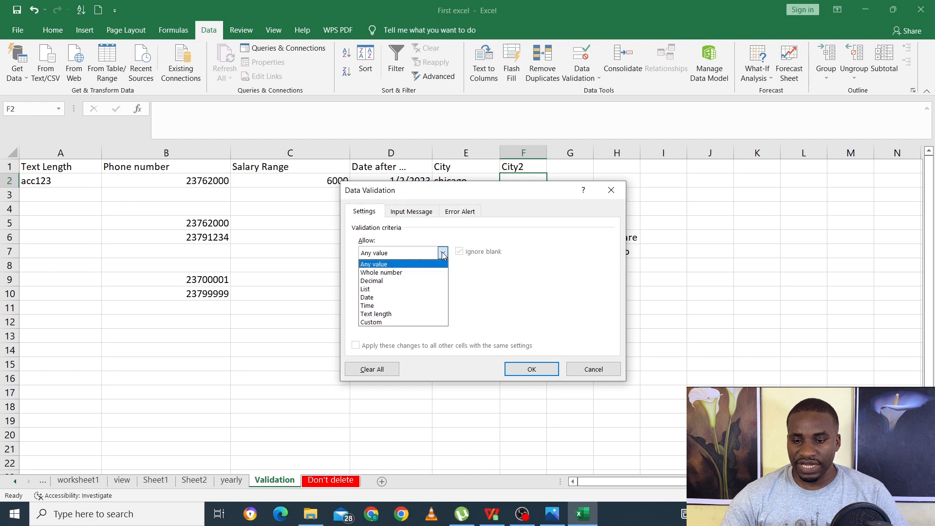
click(405, 290)
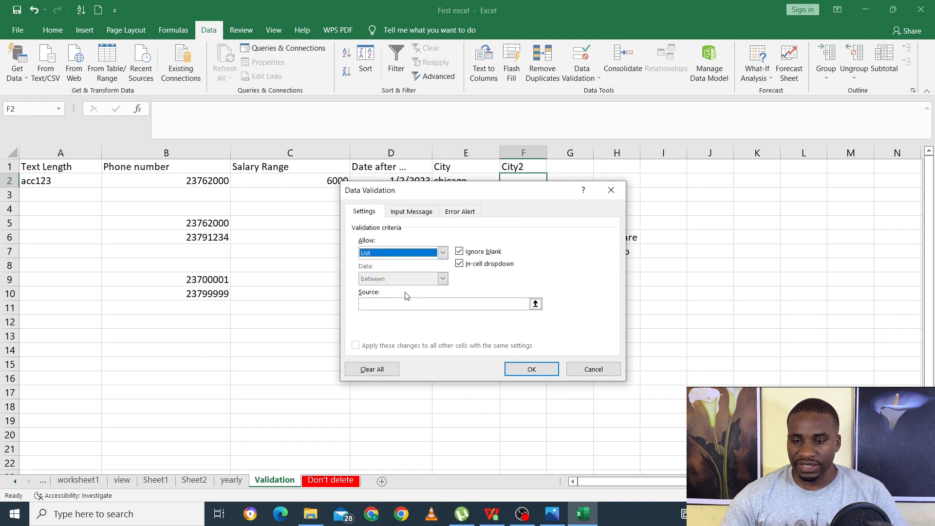
click(428, 306)
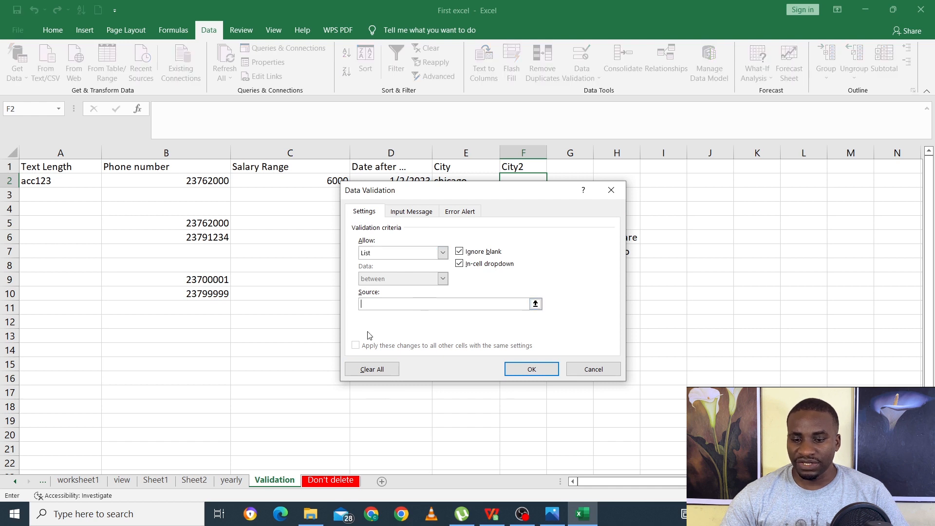
click(353, 482)
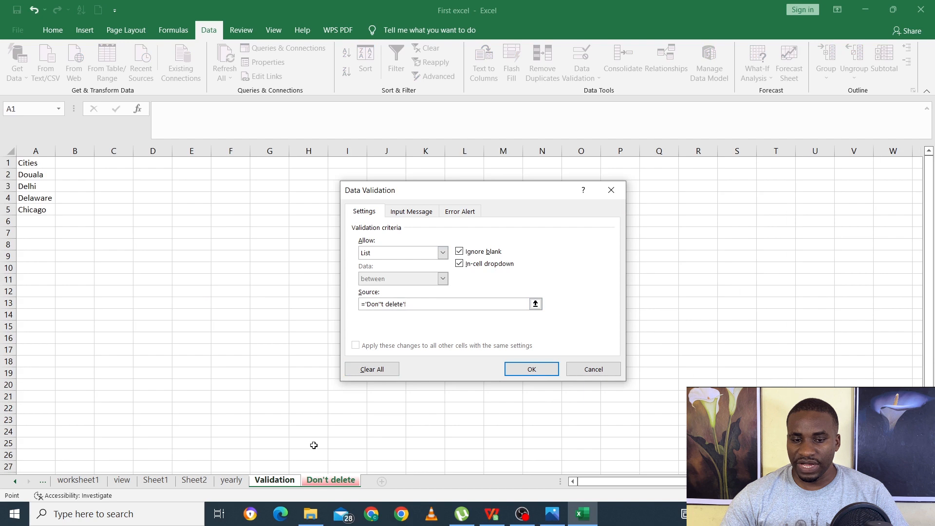
drag(37, 172, 35, 210)
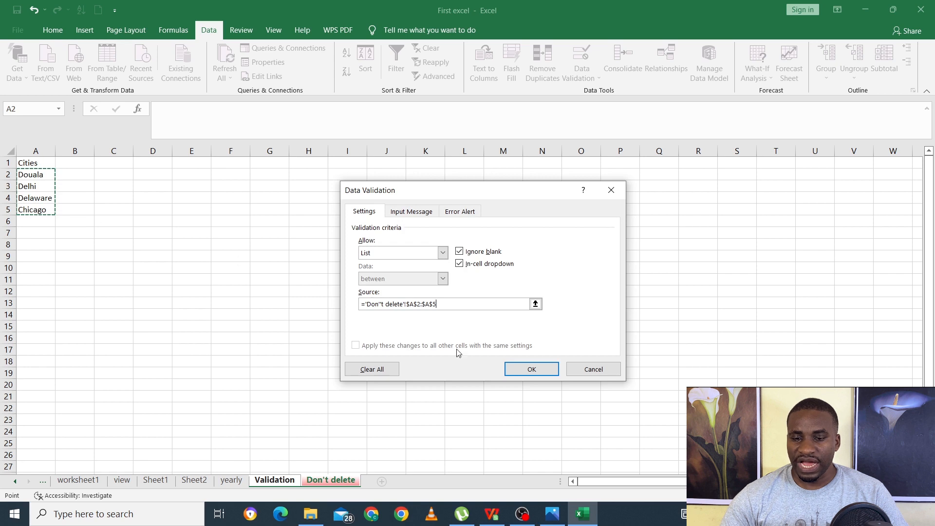
click(538, 372)
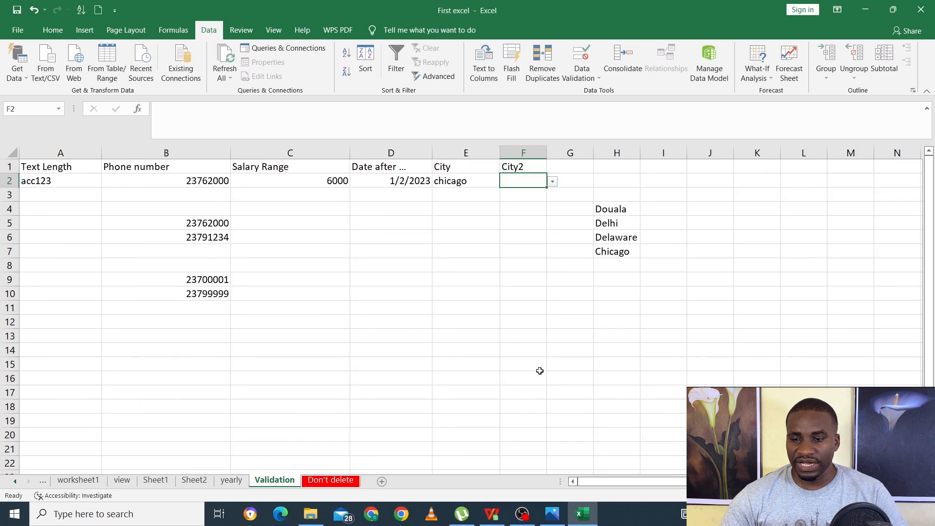
- Choose Douala from the drop-down list in cell F2
click(552, 182)
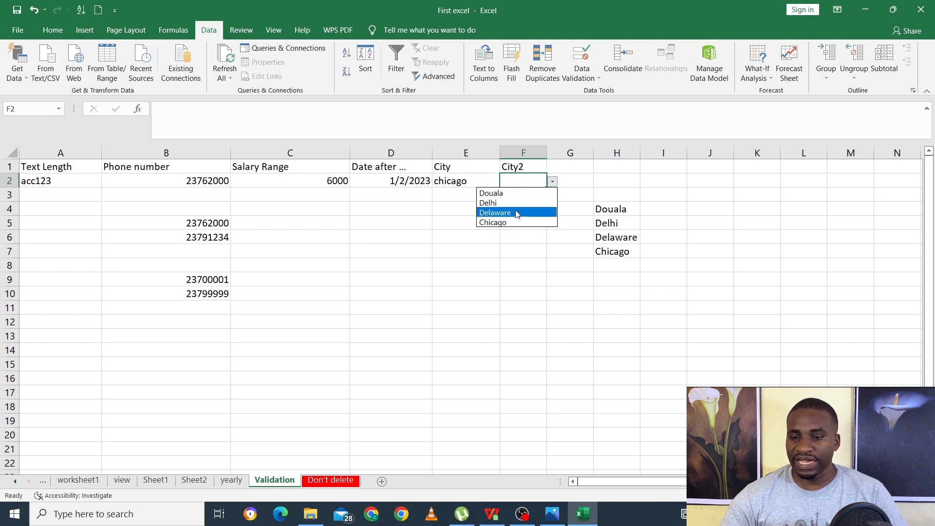
key(Escape)
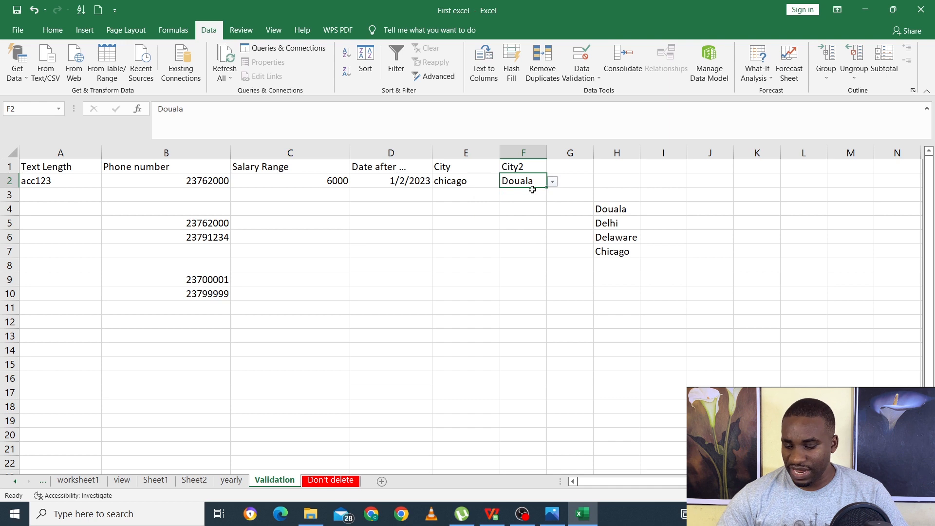
click(533, 190)
- Try to enter Lagos in cell F2 to test the validation, and cancel the entry
click(531, 181)
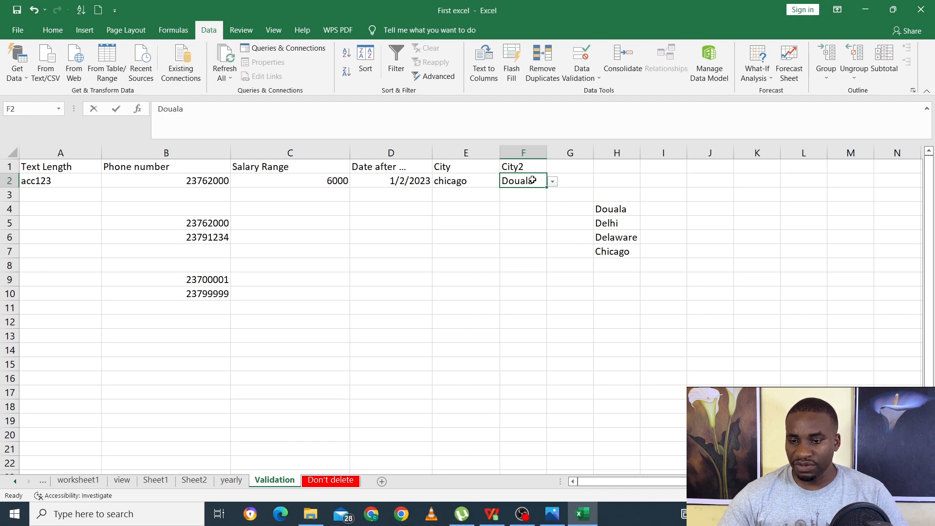
key(BackSpace)
text(Lagos)
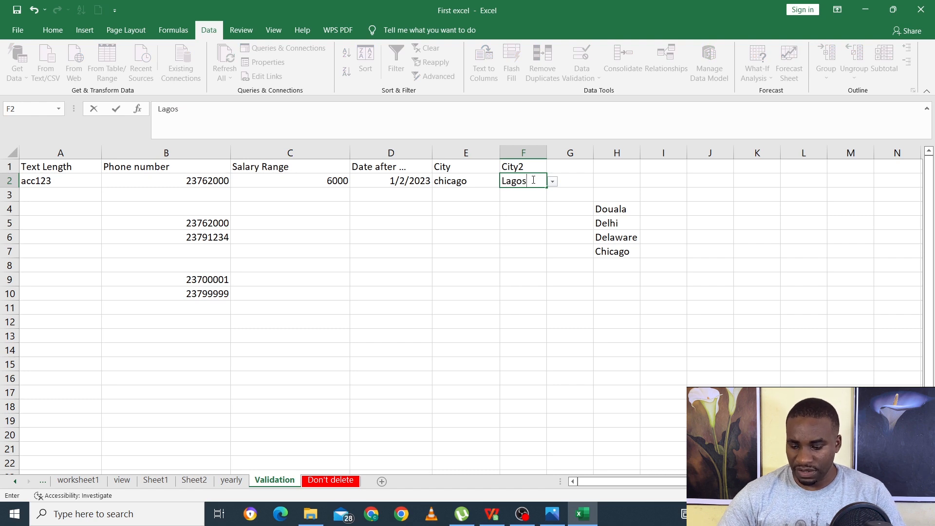
key(Return)
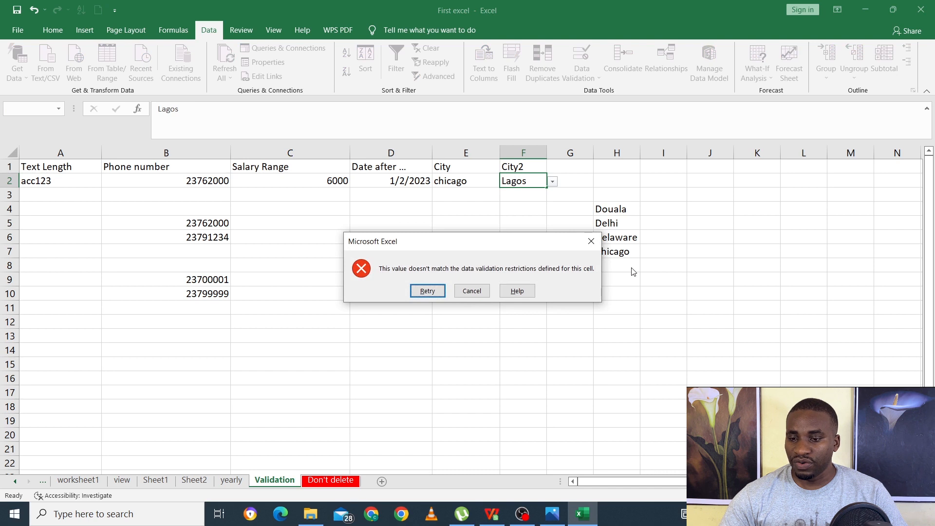
click(472, 291)
- Test the drop-down in cell F2 by choosing Delhi, Delaware and finally Chicago
click(553, 182)
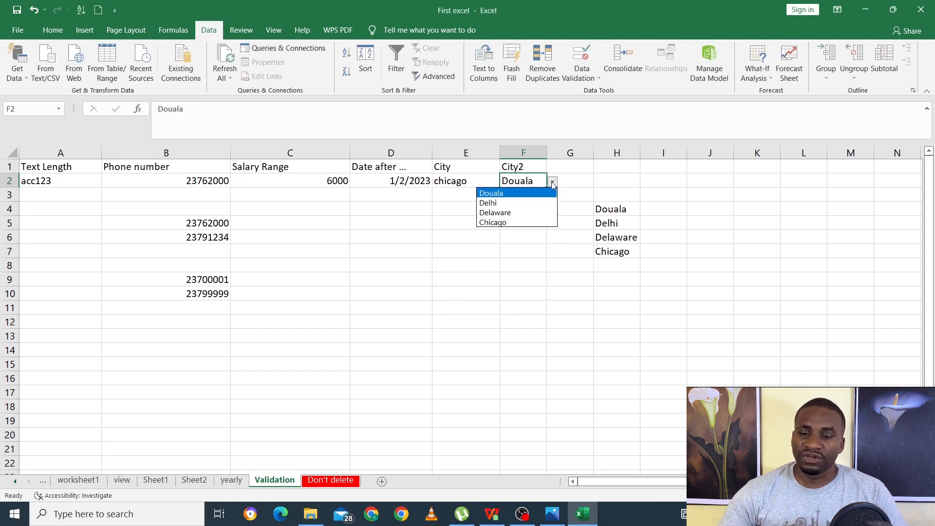
click(532, 204)
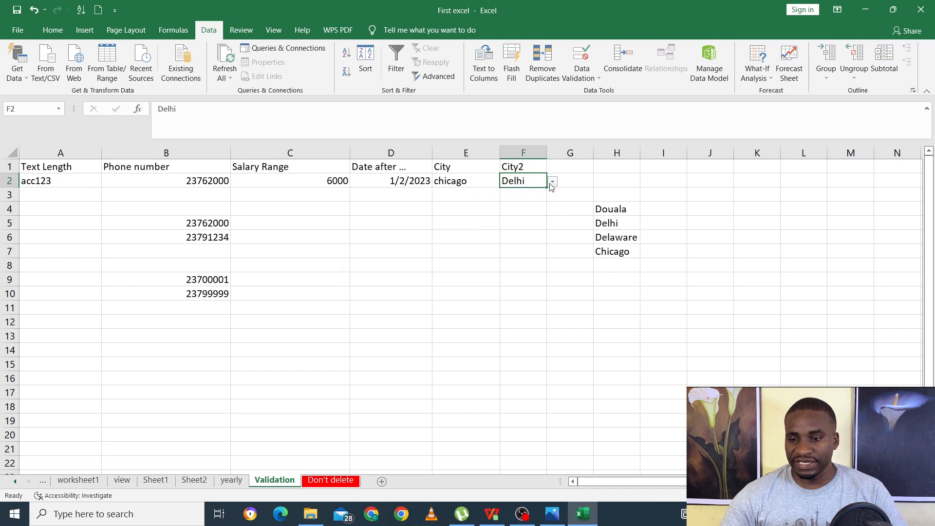
click(552, 185)
click(538, 213)
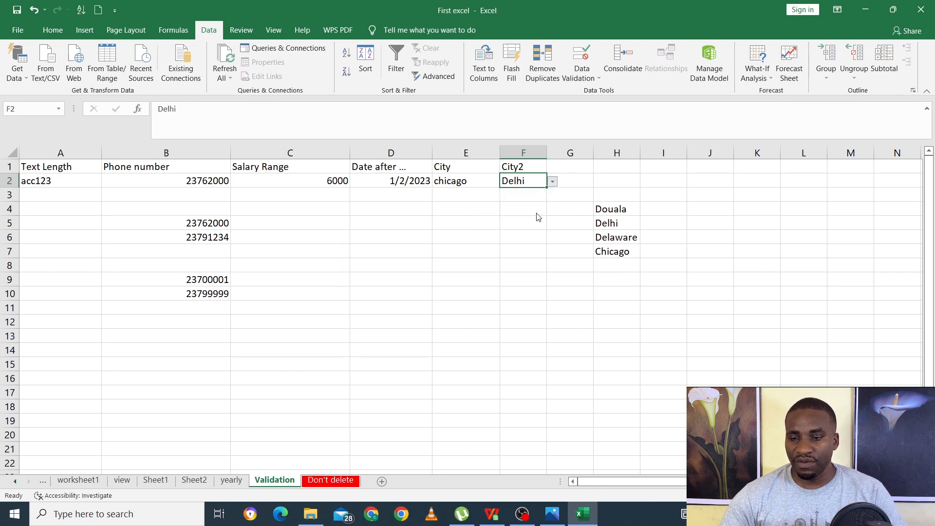
click(554, 184)
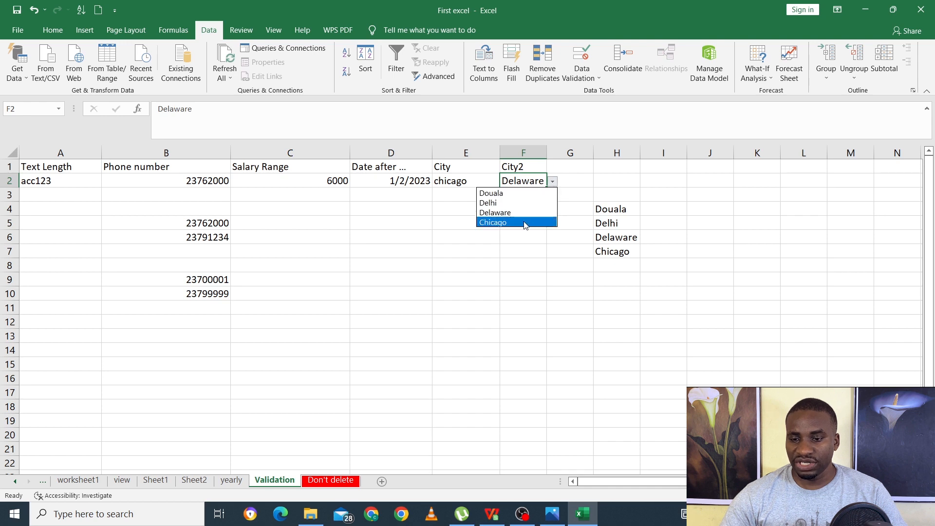
click(528, 222)
click(553, 184)
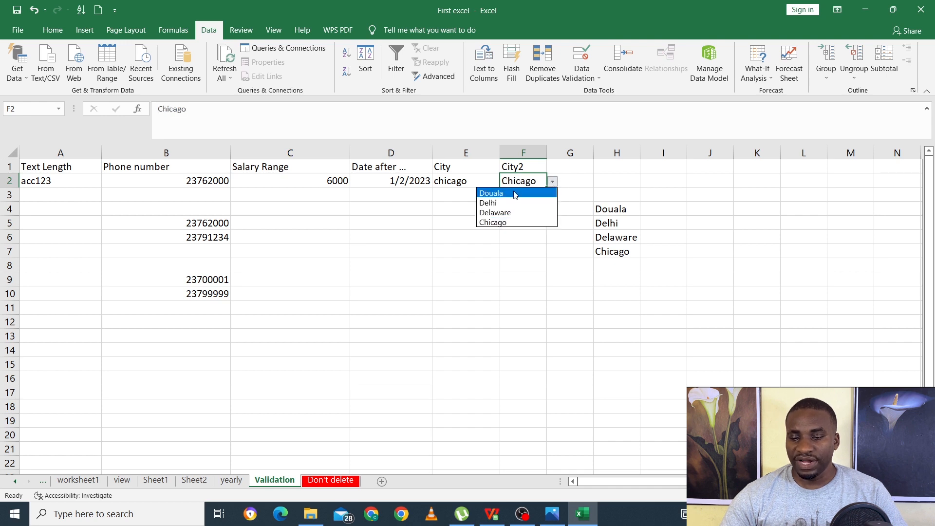
click(527, 223)
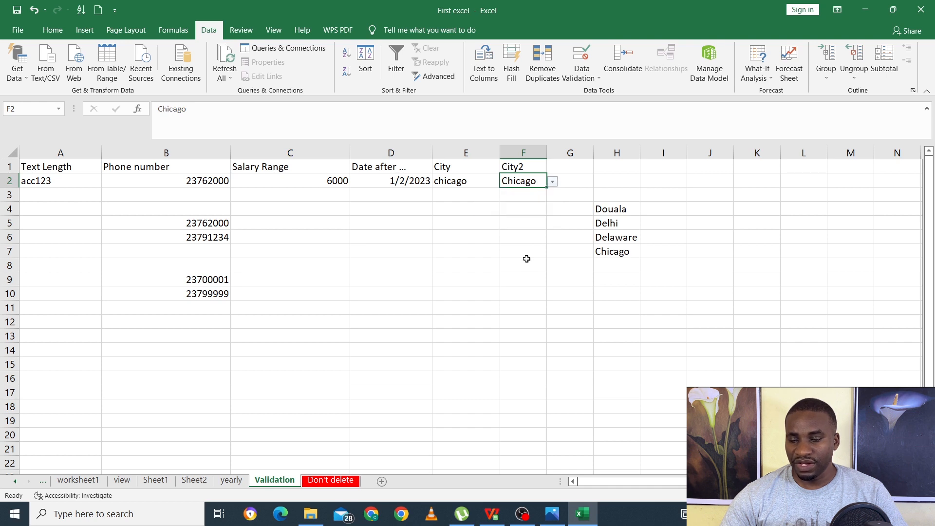
click(552, 182)
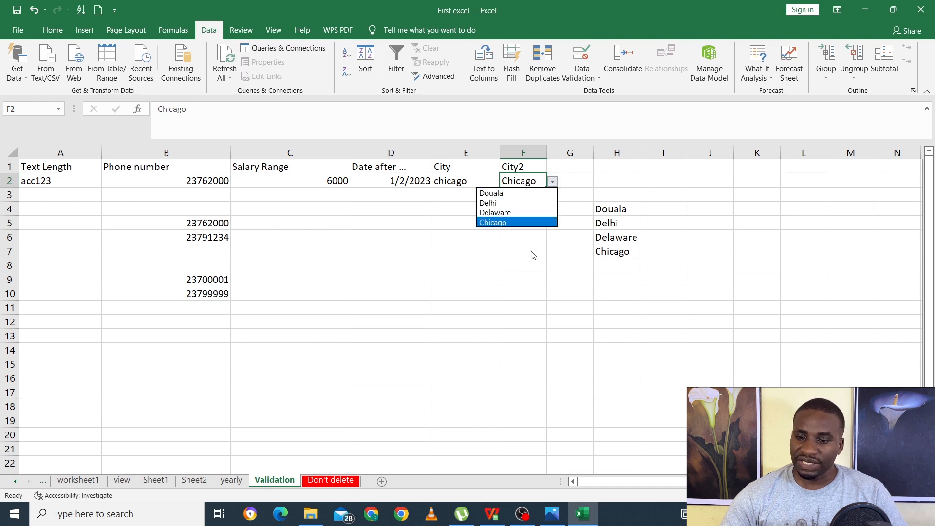
- Delete the helper city list from cells H4:H8 of the Validation sheet
click(614, 273)
double_click(615, 263)
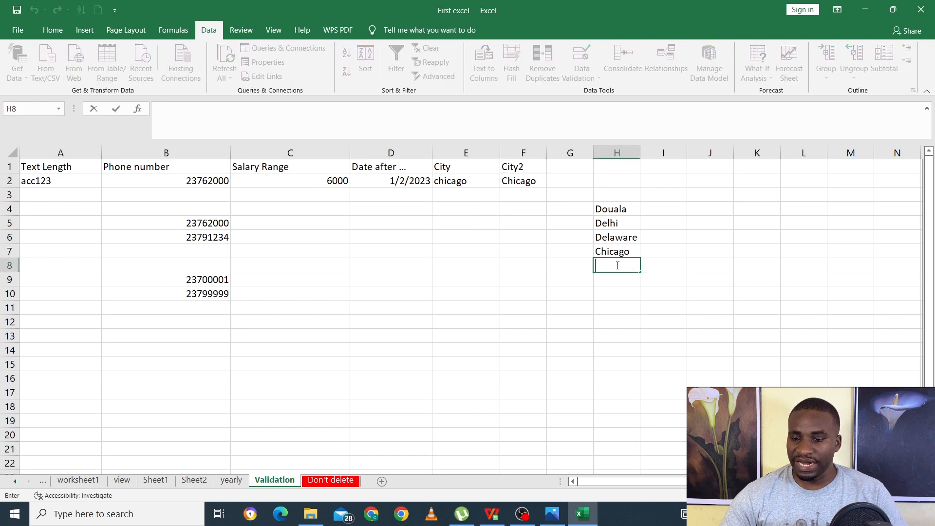
drag(615, 209, 618, 271)
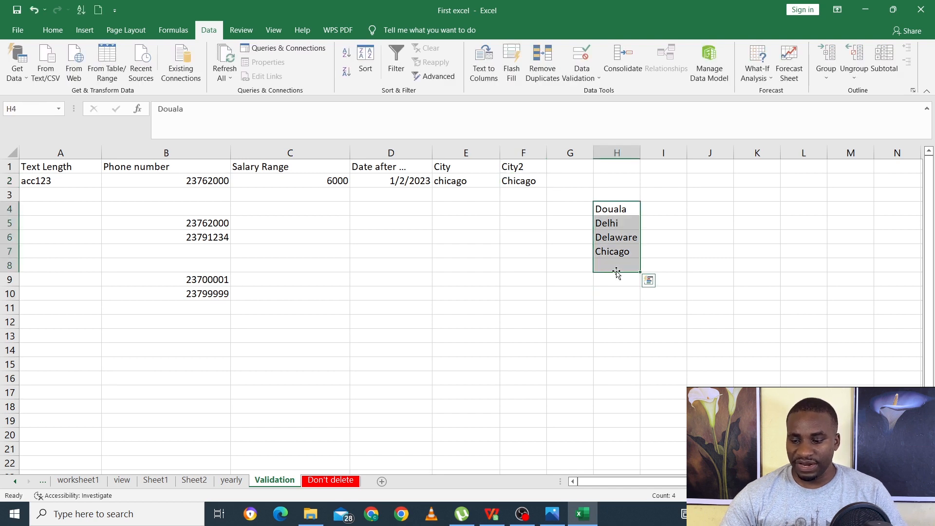
key(Delete)
- Add Lagos and New York to the city list in cells A6 and A7 of the Don't delete sheet
click(330, 481)
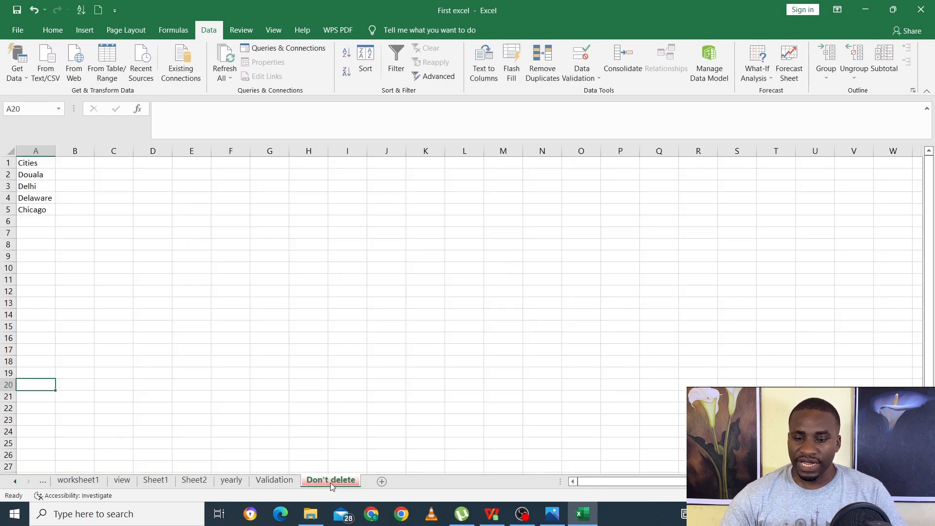
click(41, 223)
text(L)
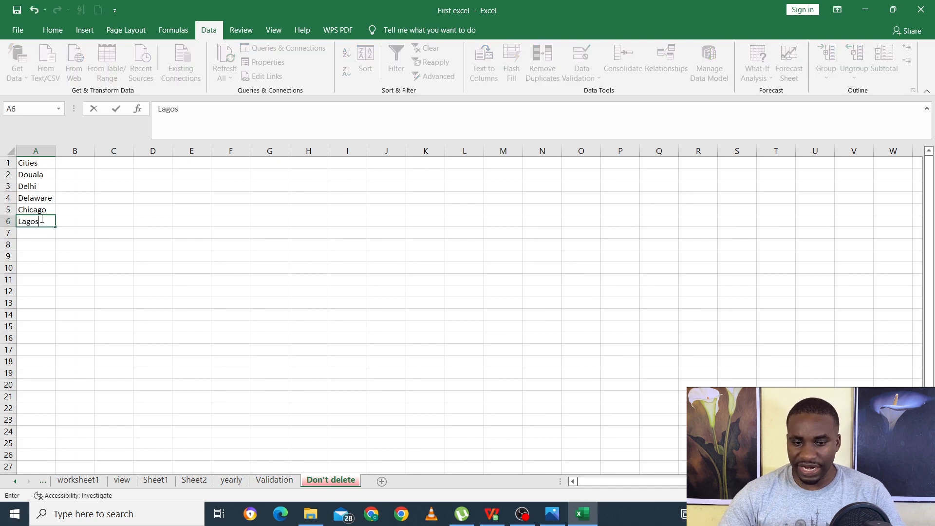
text(agos)
click(39, 267)
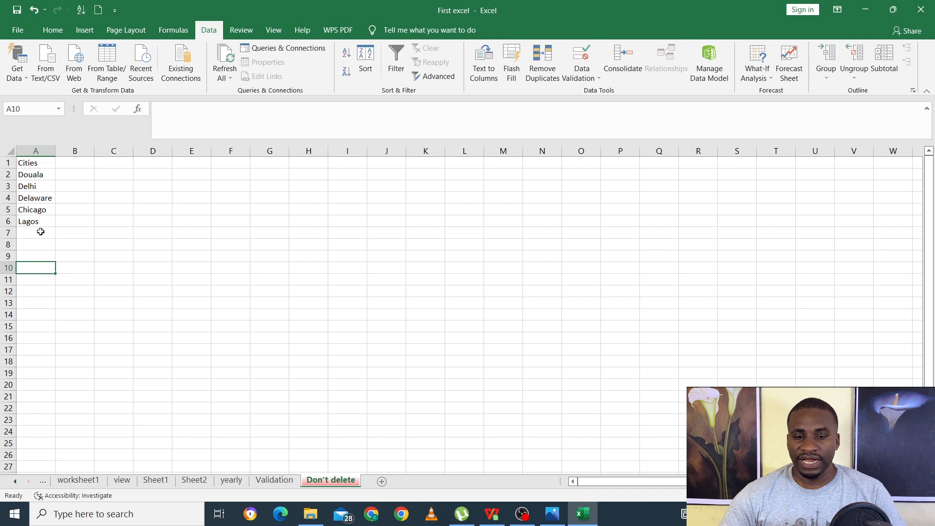
click(40, 232)
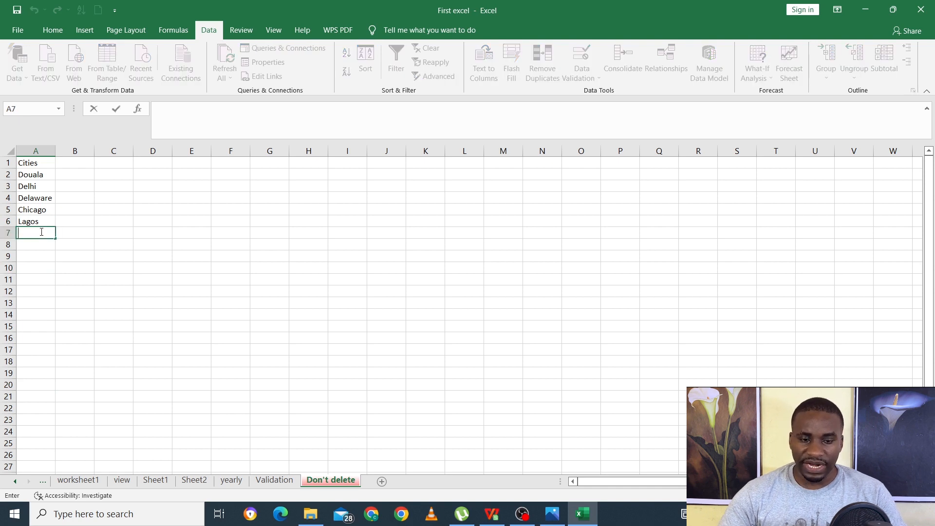
text(N)
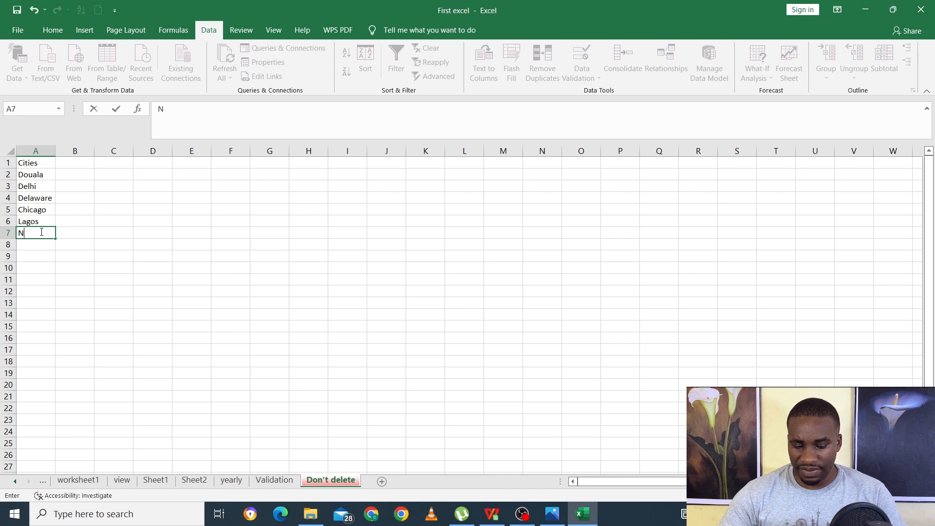
text(York)
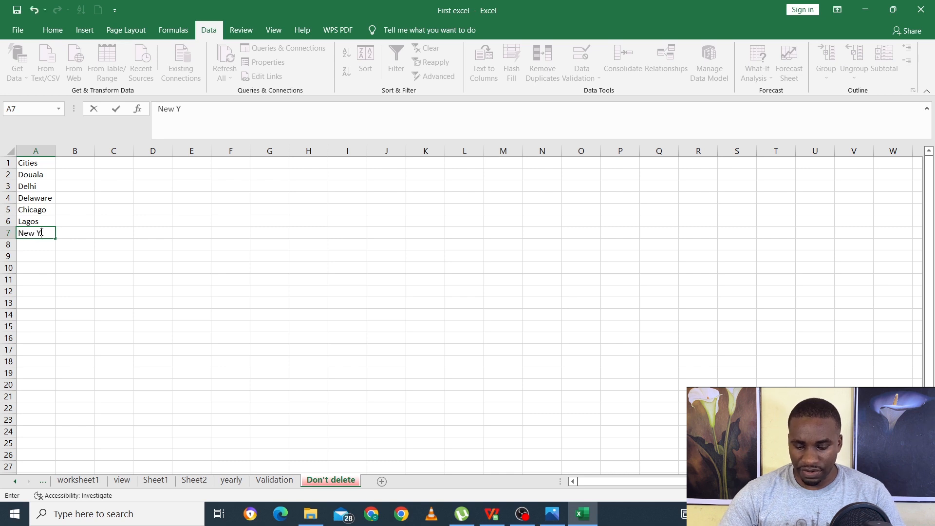
click(41, 262)
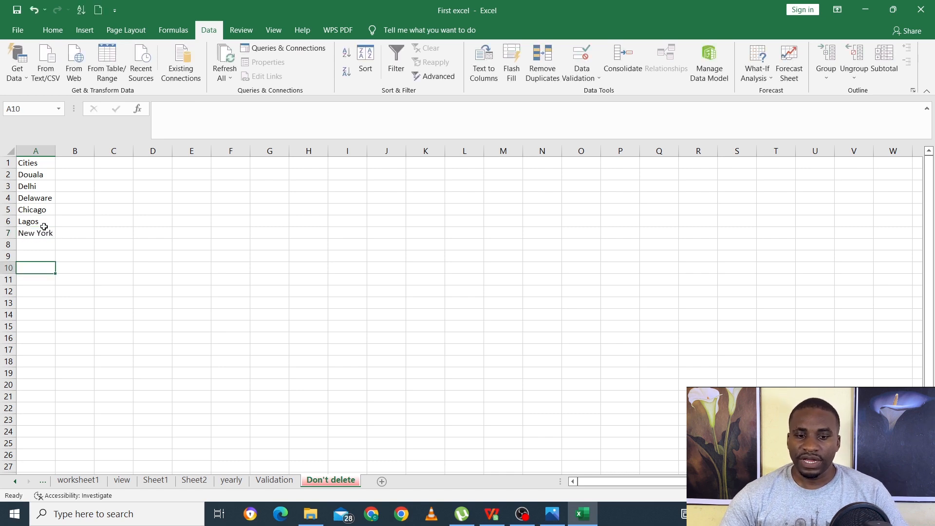
click(43, 221)
- Check which cities the drop-down in cell F2 of the Validation sheet offers
click(274, 481)
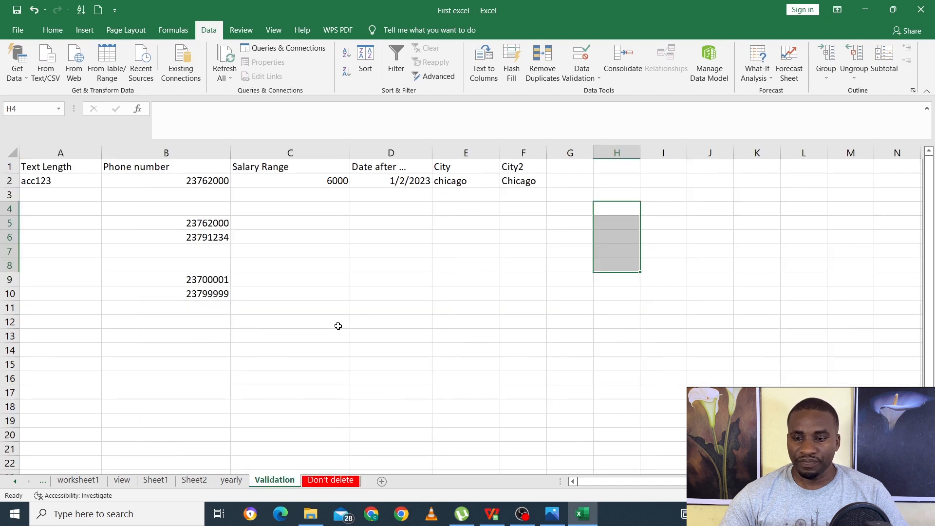
click(522, 180)
click(553, 181)
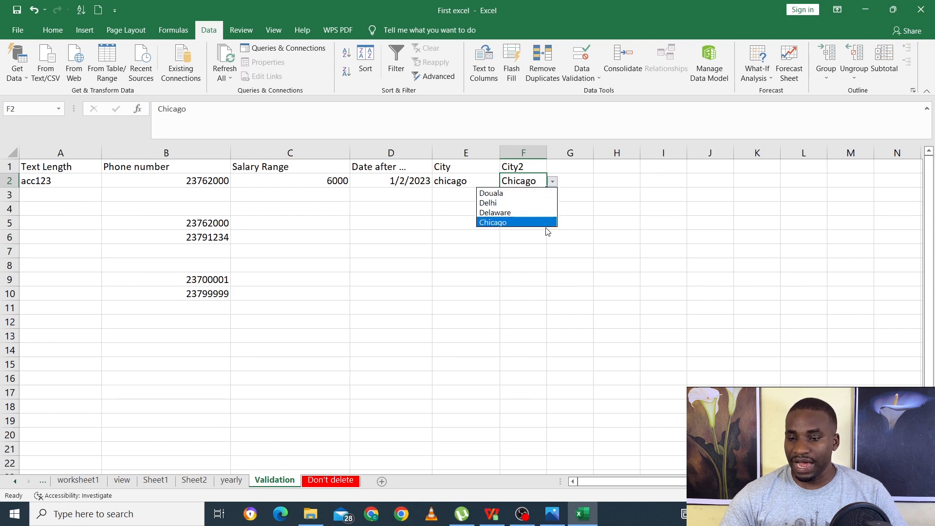
- Extend the validation source of cell F2 to A2:A7 on the Don't delete sheet, and check the drop-down's options
click(584, 78)
click(584, 77)
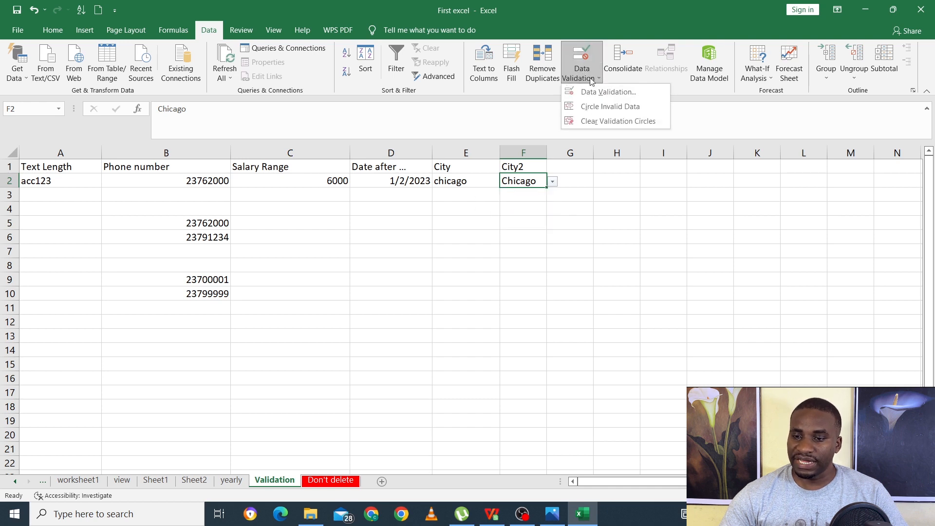
click(609, 96)
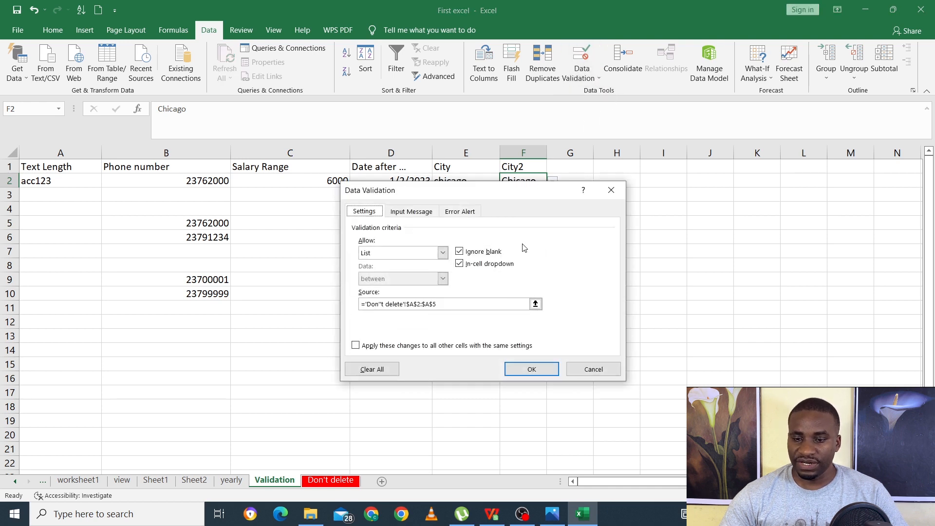
click(459, 305)
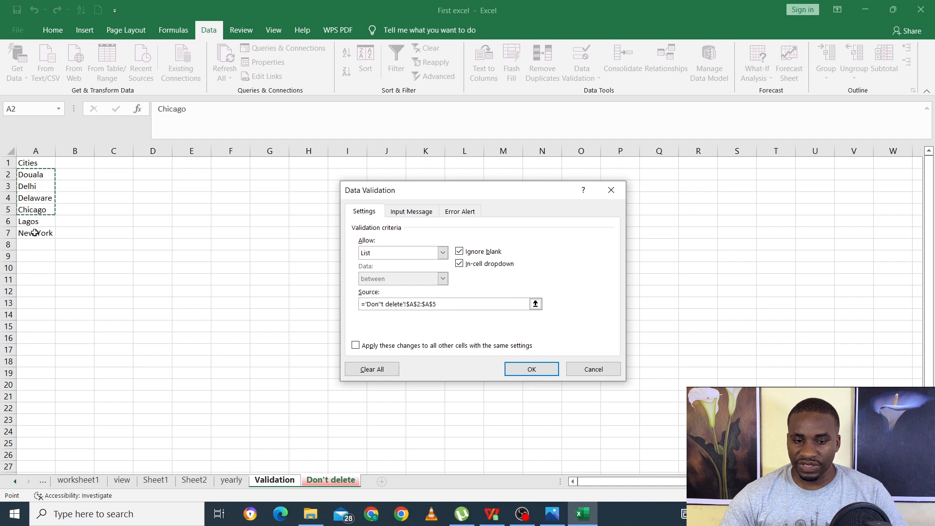
drag(36, 175, 38, 233)
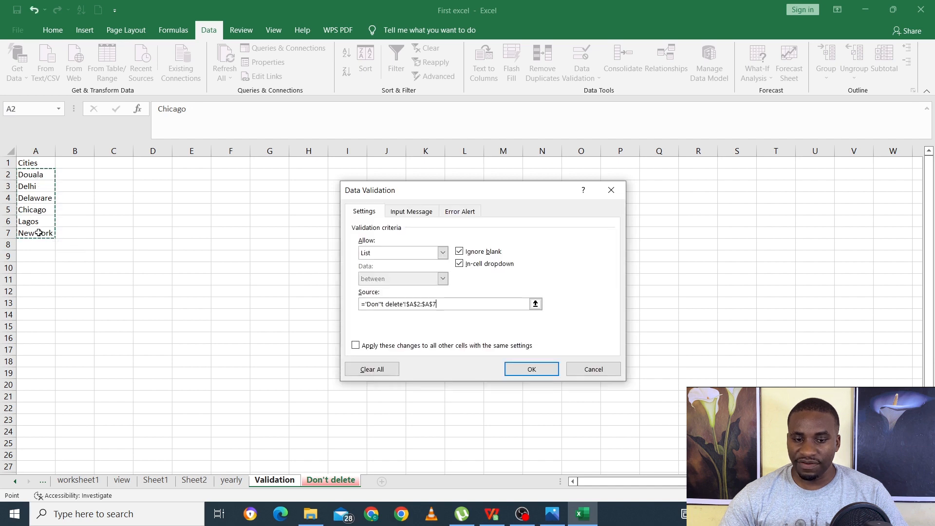
click(531, 371)
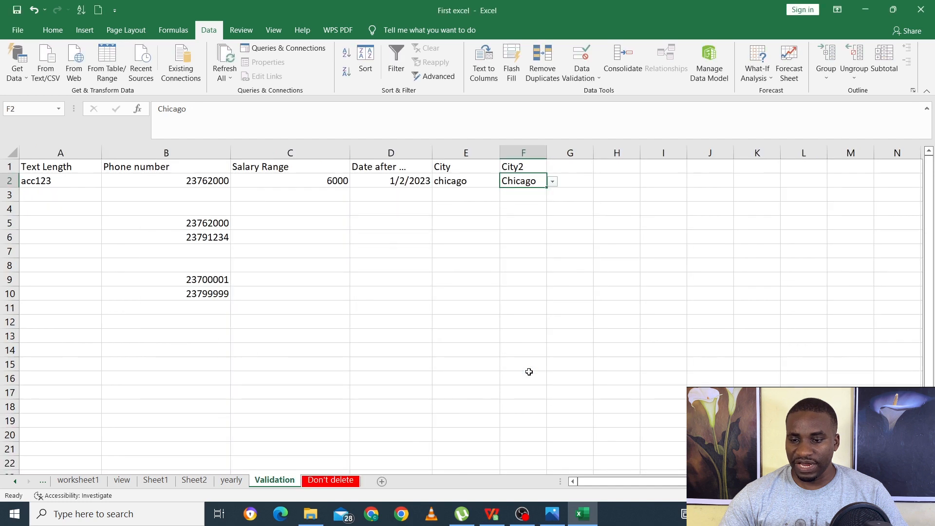
click(553, 182)
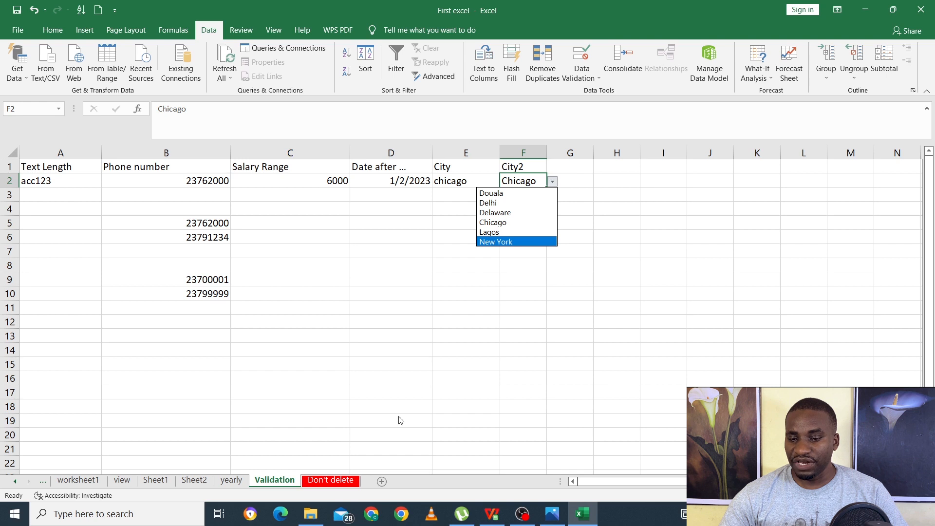
- Examine the range A2:A20 on the Don't delete sheet as a possible longer source, and return to cell F2 of the Validation sheet
click(330, 481)
click(330, 481)
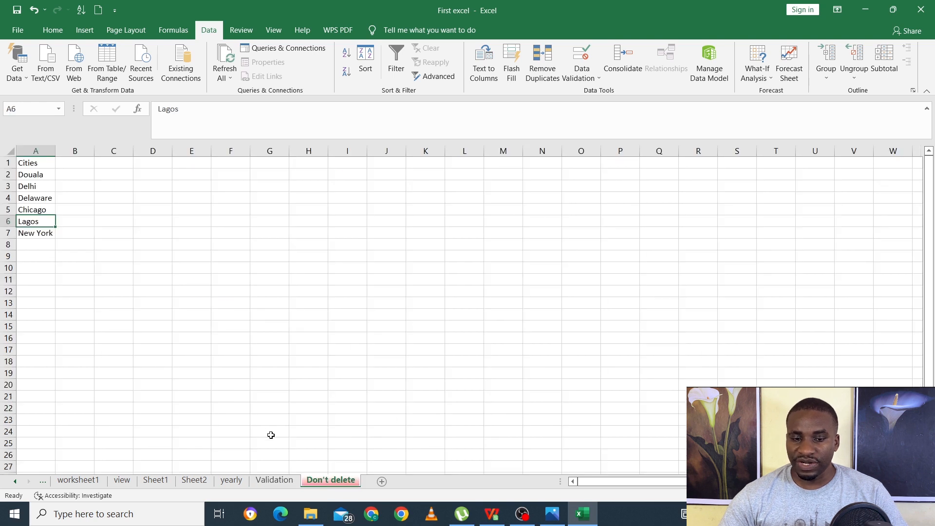
drag(43, 178, 36, 435)
click(110, 302)
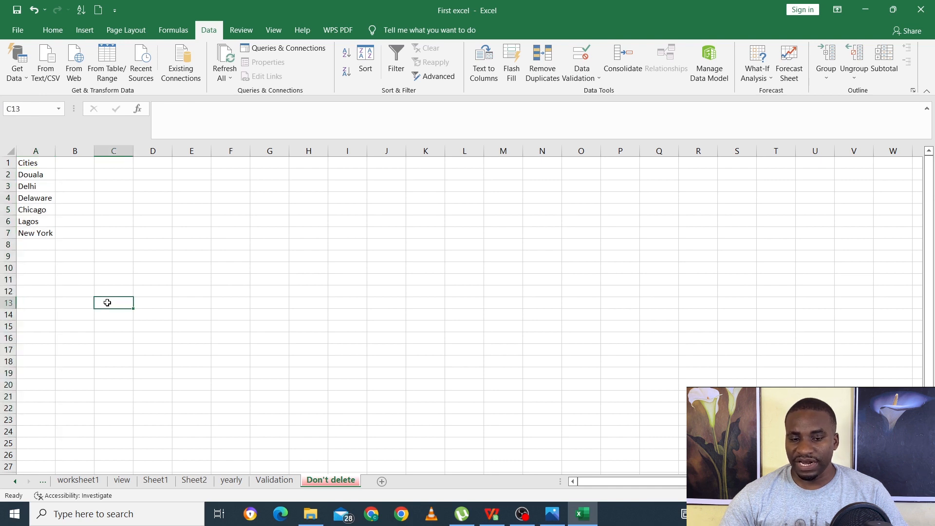
drag(40, 179, 37, 397)
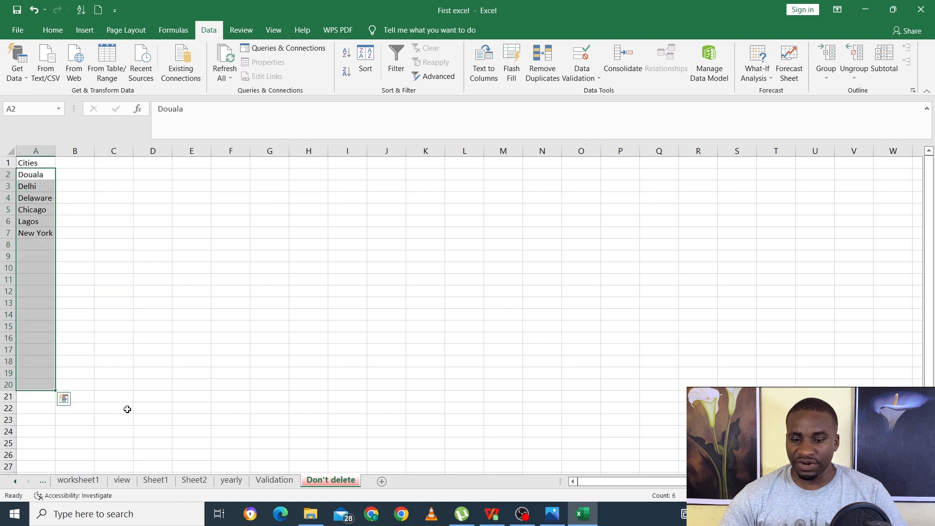
click(275, 480)
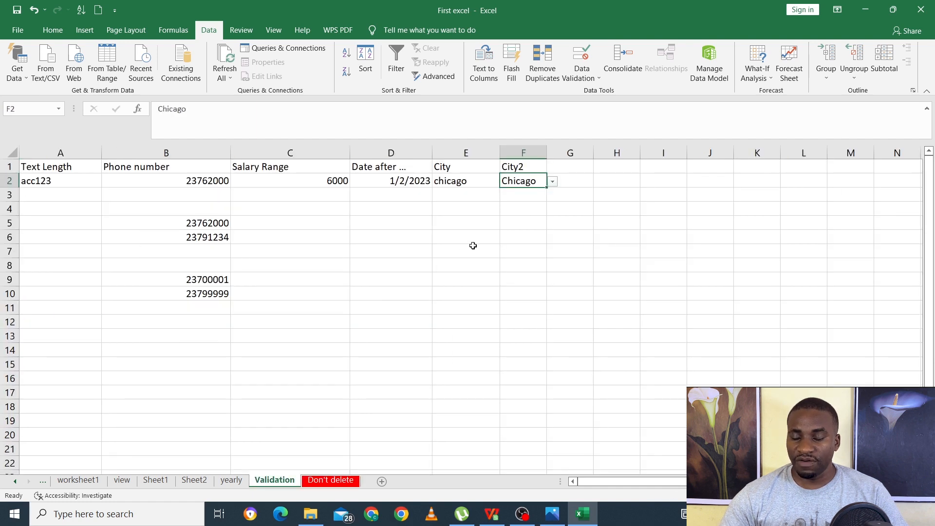
click(552, 204)
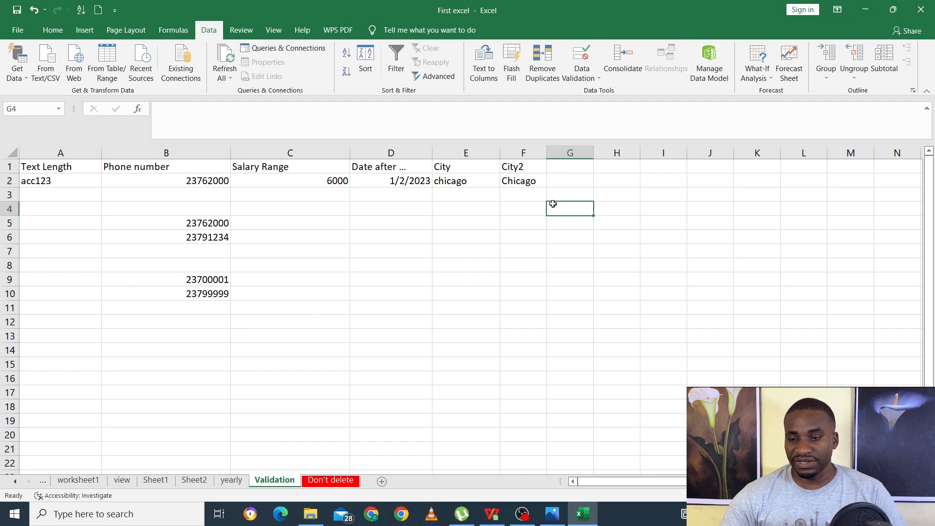
click(539, 183)
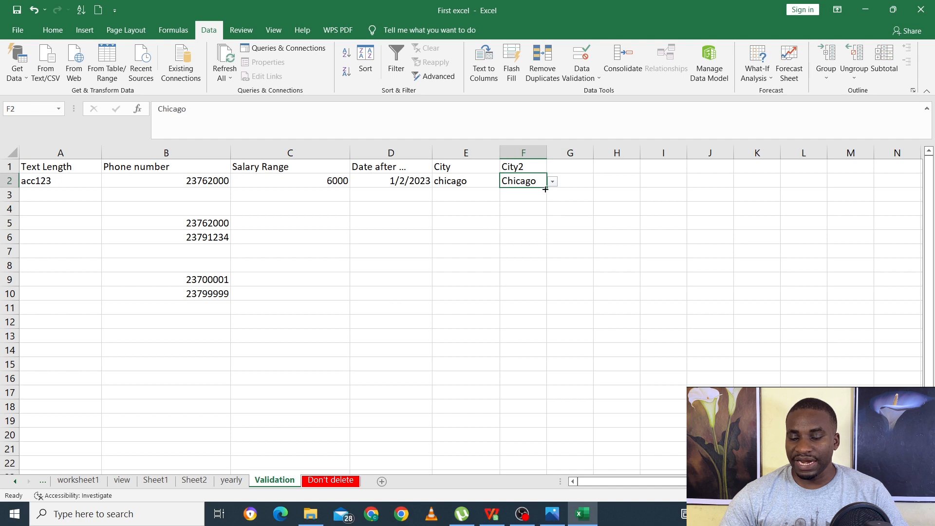
- Convert the city list in A1:A7 of the Don't delete sheet into a table with headers
click(339, 481)
click(48, 198)
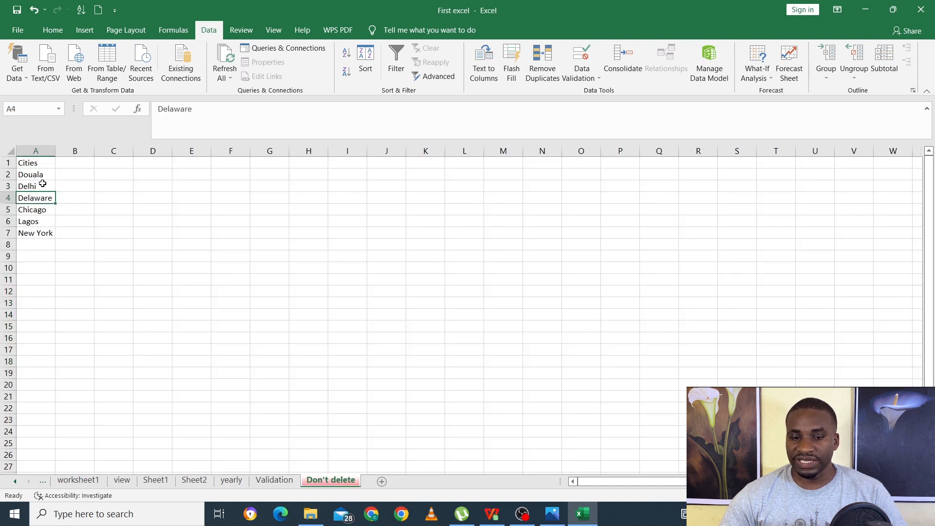
drag(39, 175, 28, 232)
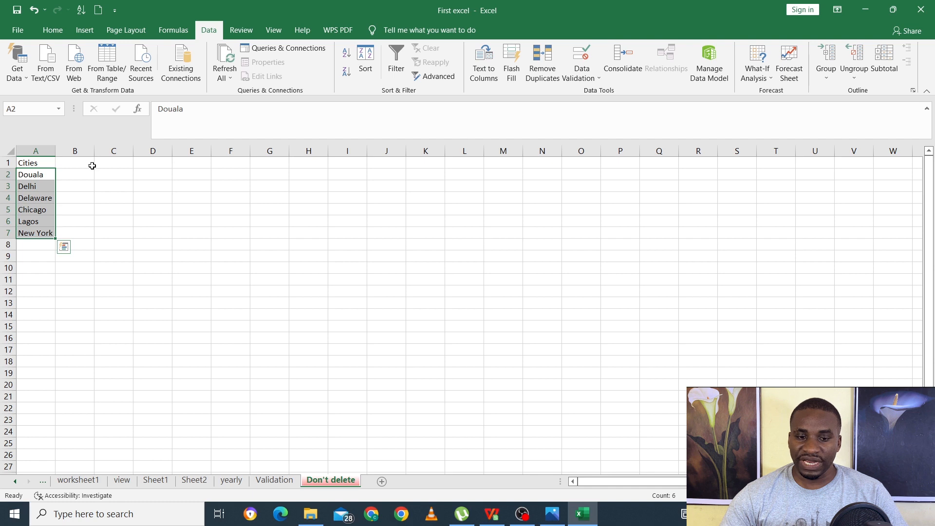
drag(43, 162, 28, 235)
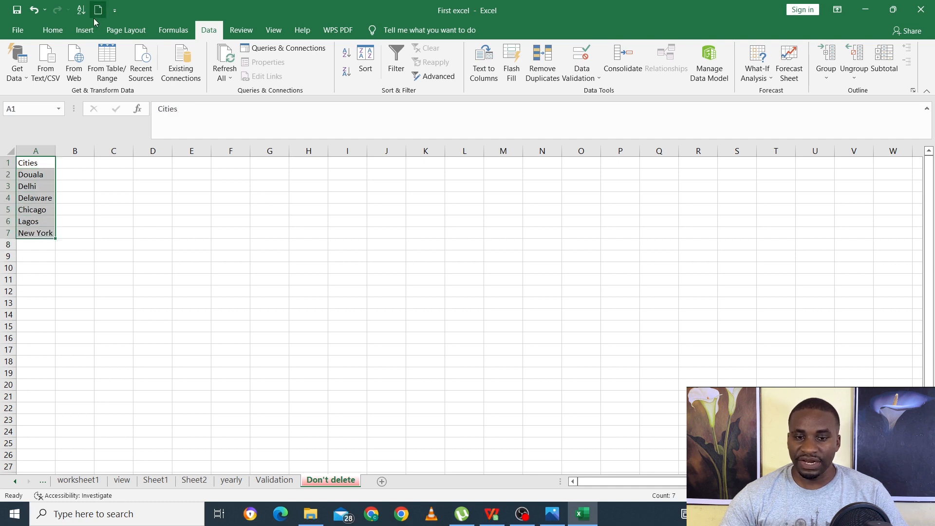
click(85, 30)
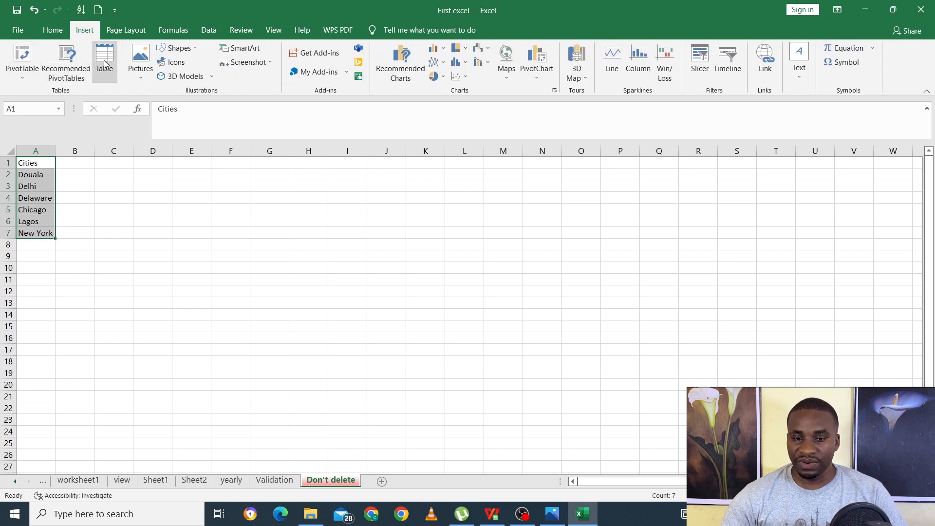
click(107, 72)
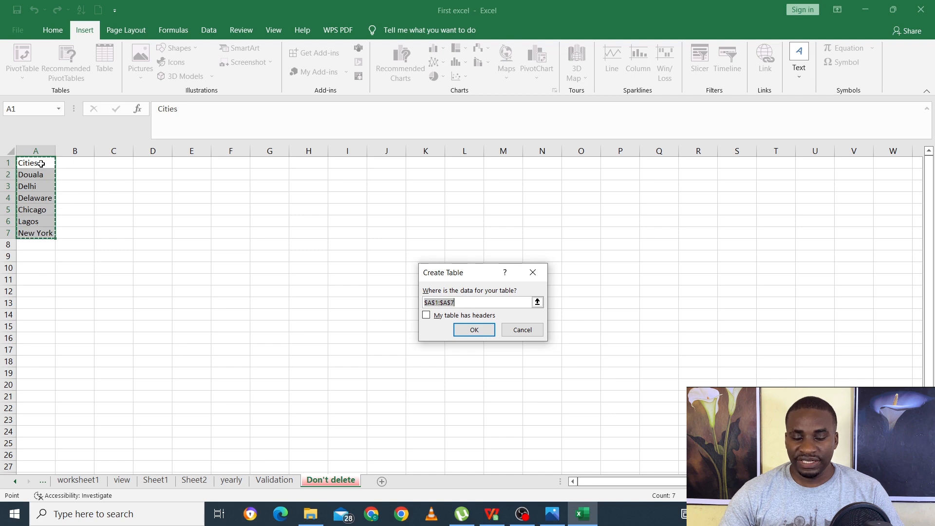
click(427, 316)
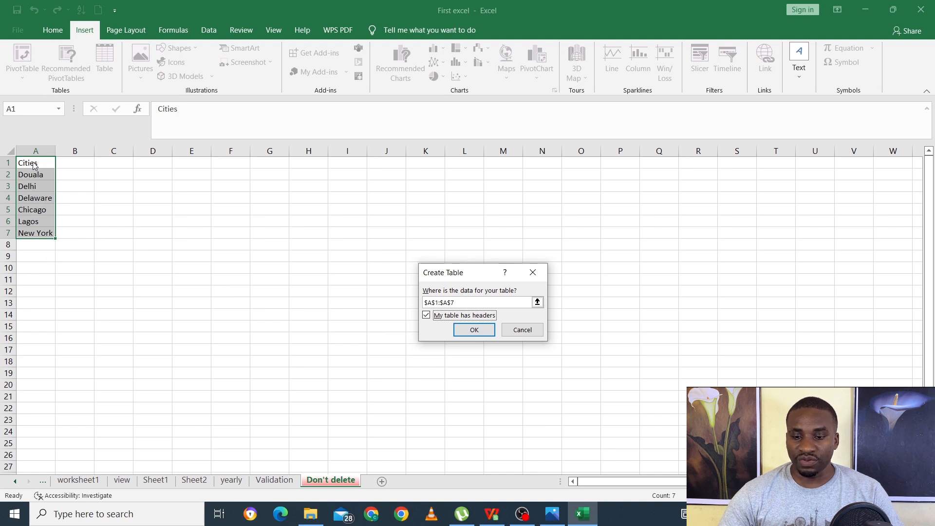
click(490, 332)
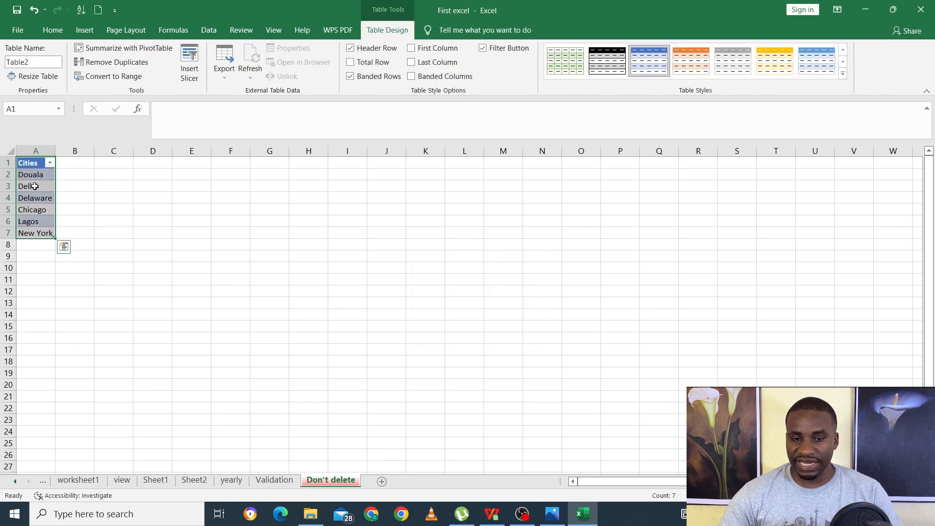
- Try to name the city table's range Cities, and check the workbook's list of defined names
click(32, 109)
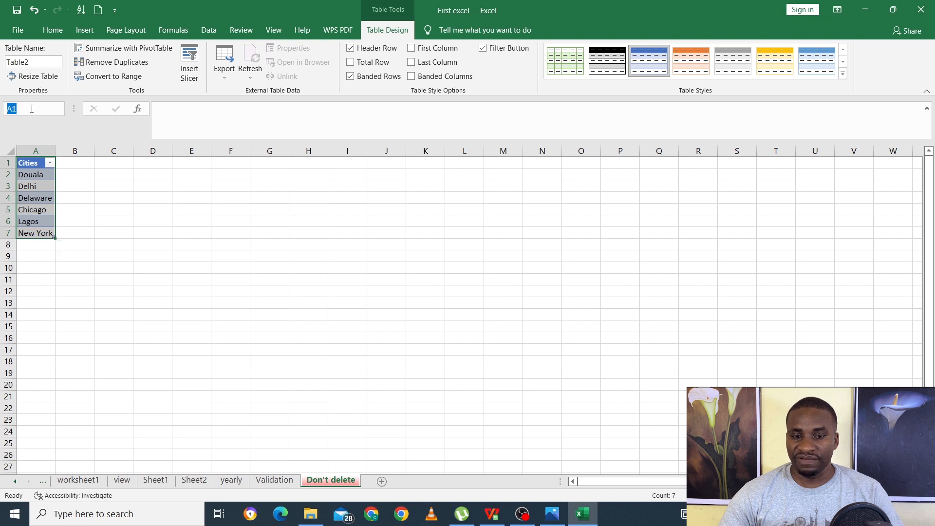
text(C)
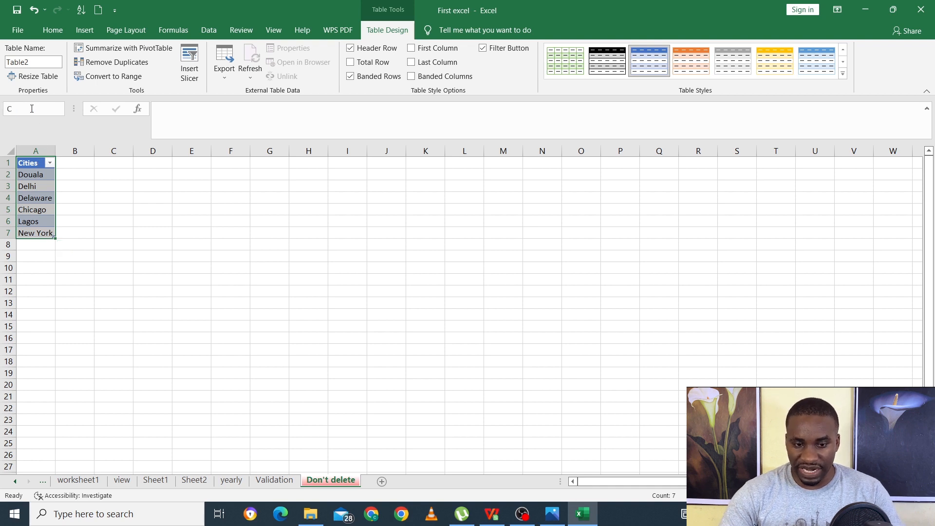
text(ities)
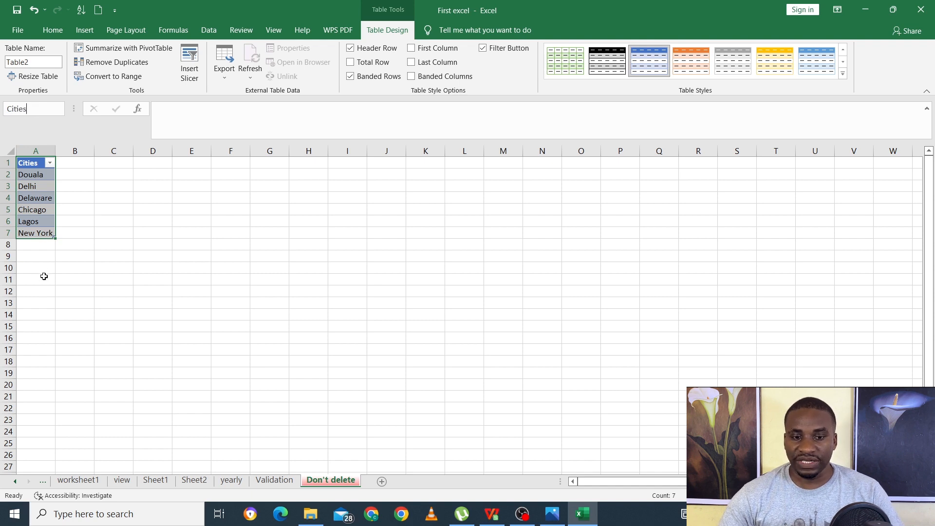
click(73, 257)
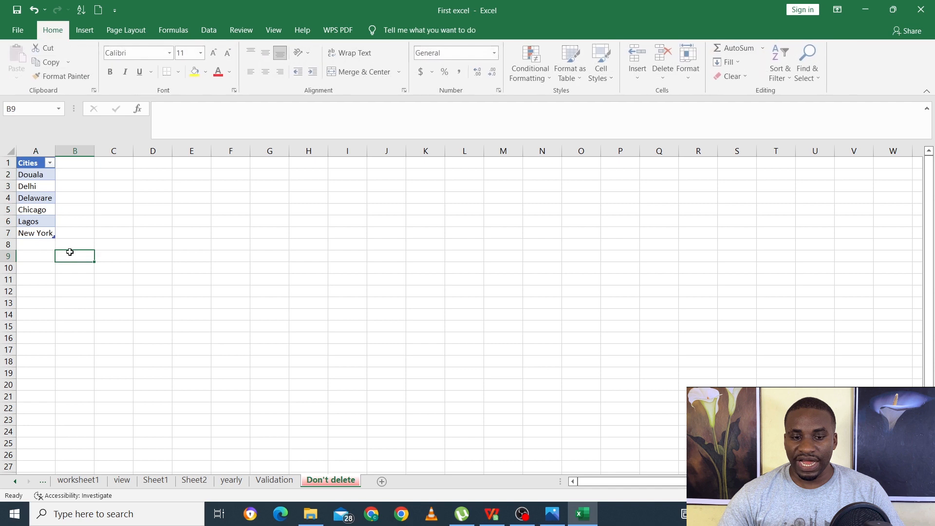
click(239, 221)
click(58, 109)
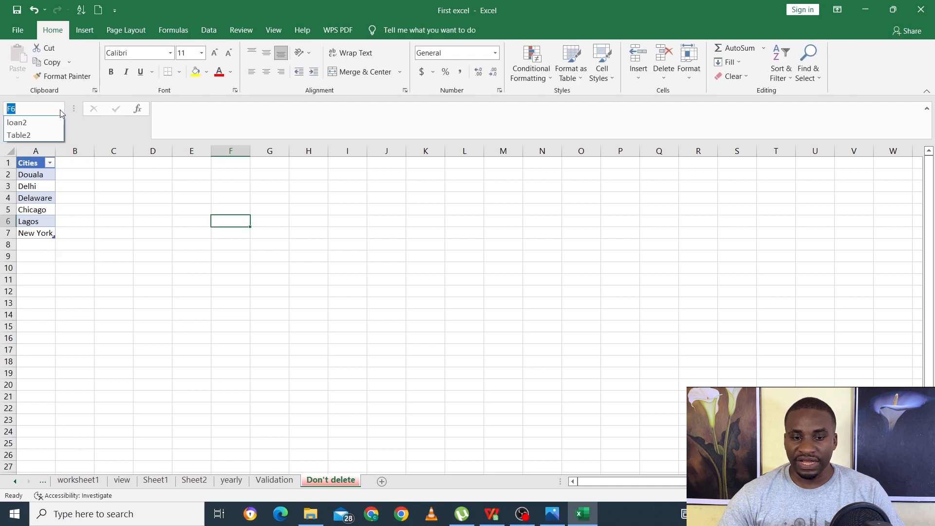
- Name the range A1:A7 of the city table on the Don't delete sheet Cities
key(Escape)
click(35, 167)
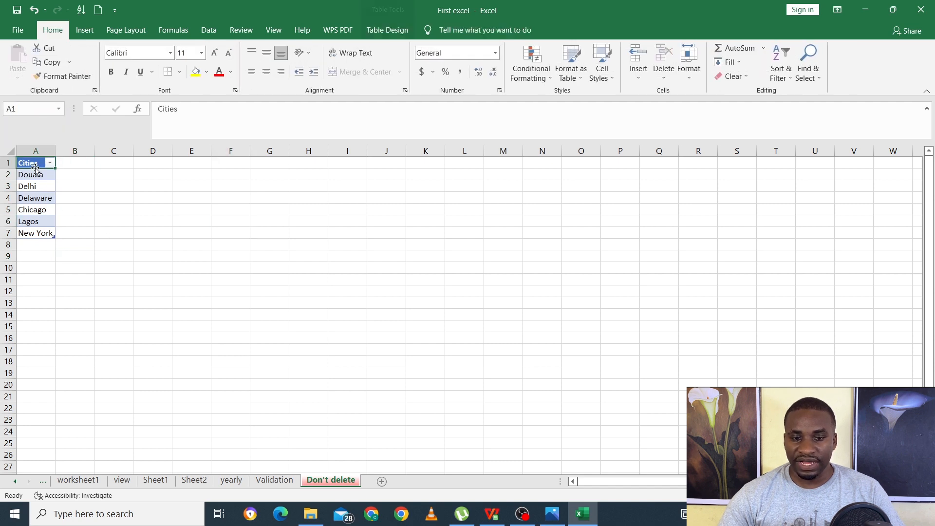
click(61, 109)
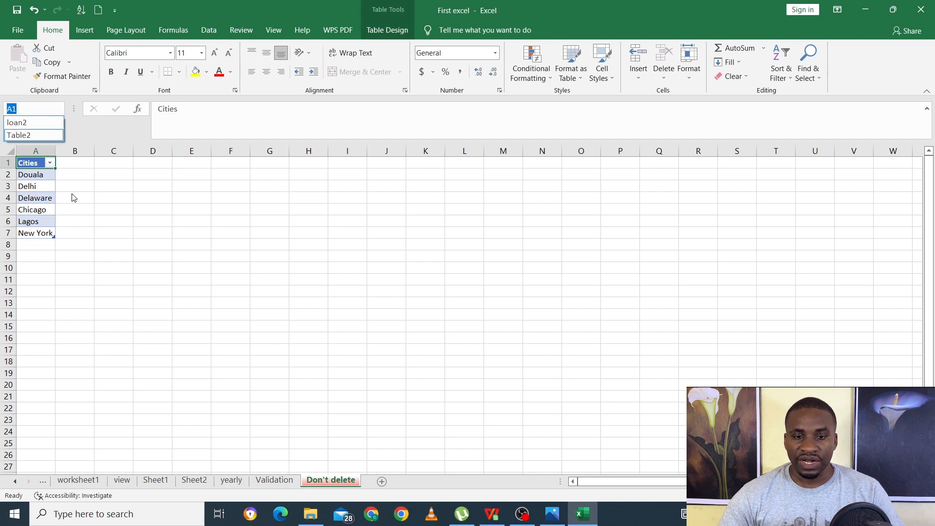
key(Escape)
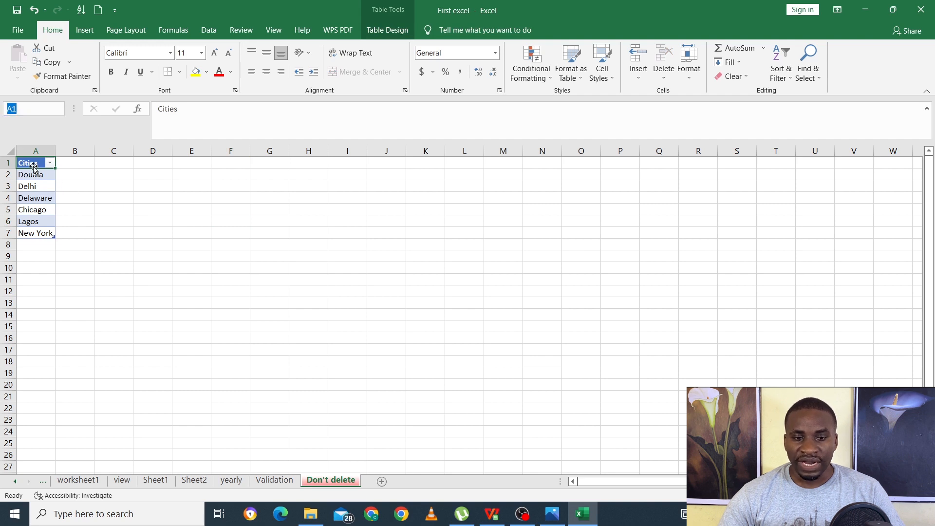
drag(33, 163, 42, 236)
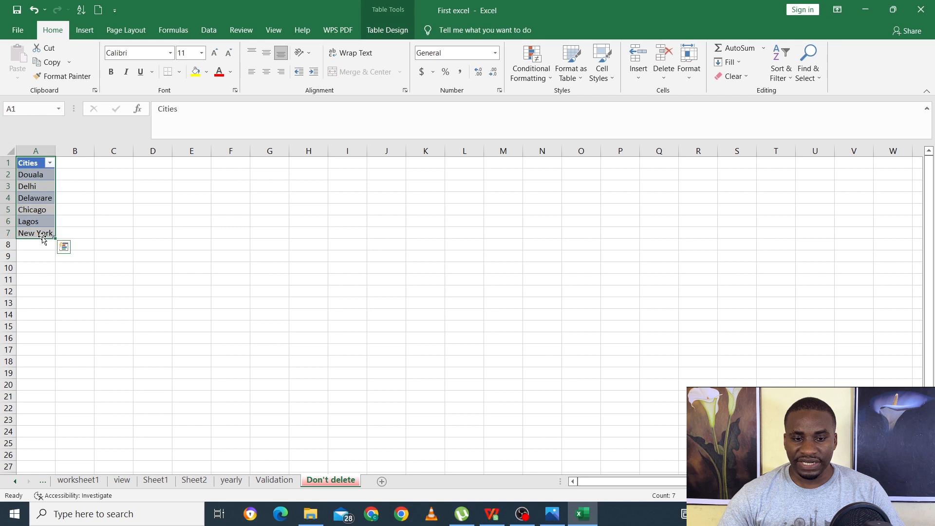
click(49, 109)
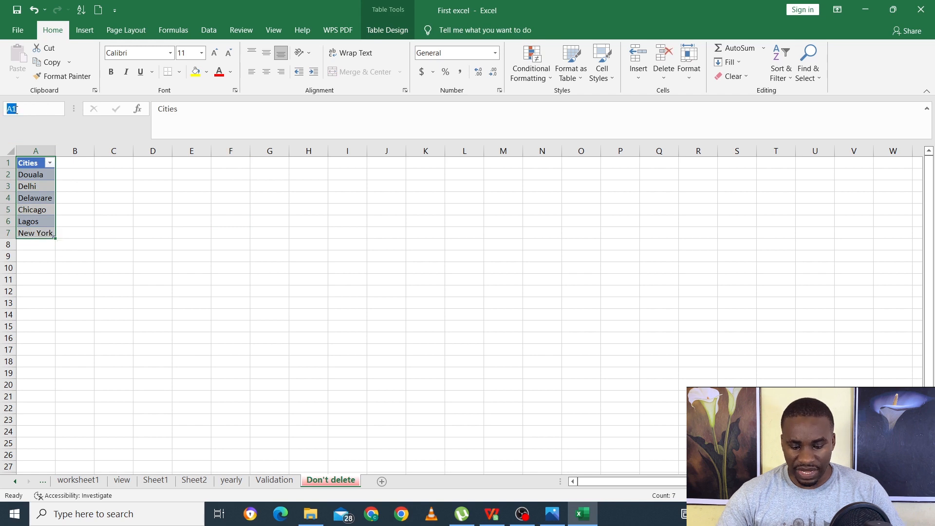
text(Cities)
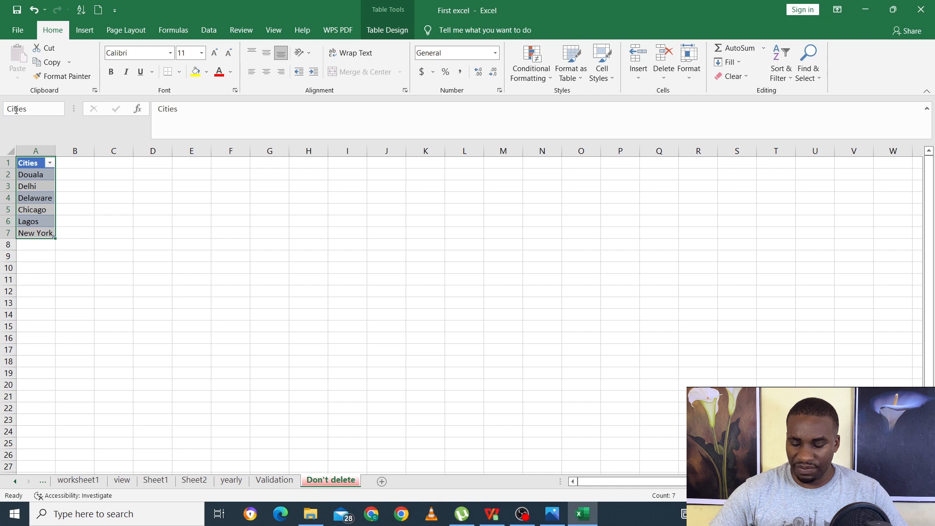
key(Escape)
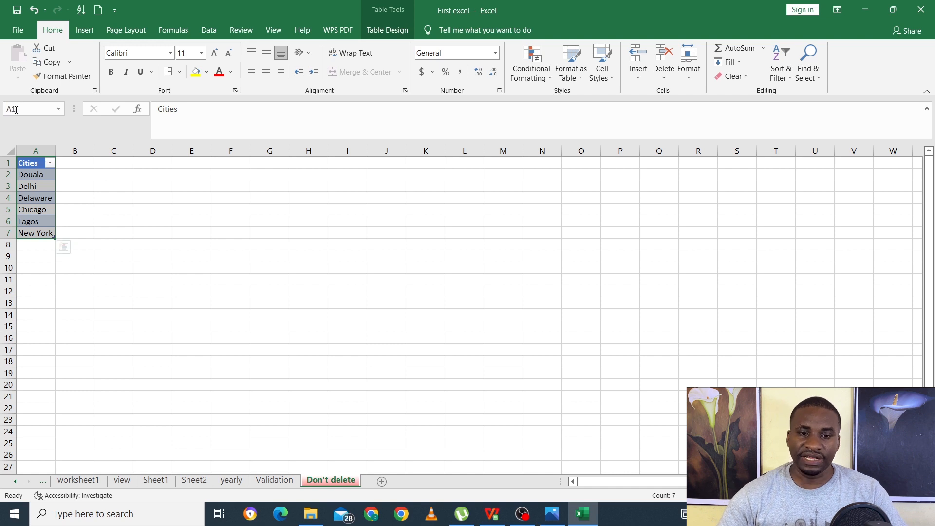
click(447, 265)
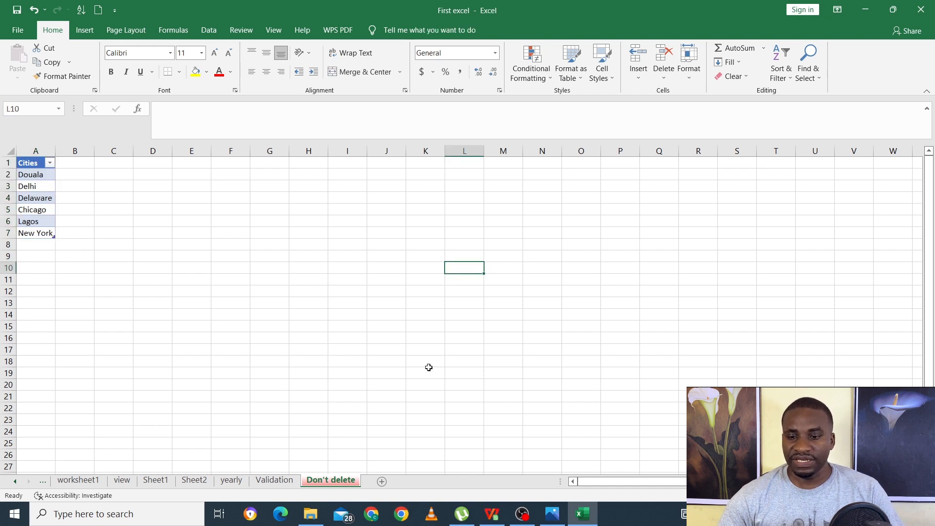
- Check the workbook's defined names for Cities, and go to that named range to verify the cells it covers
click(428, 369)
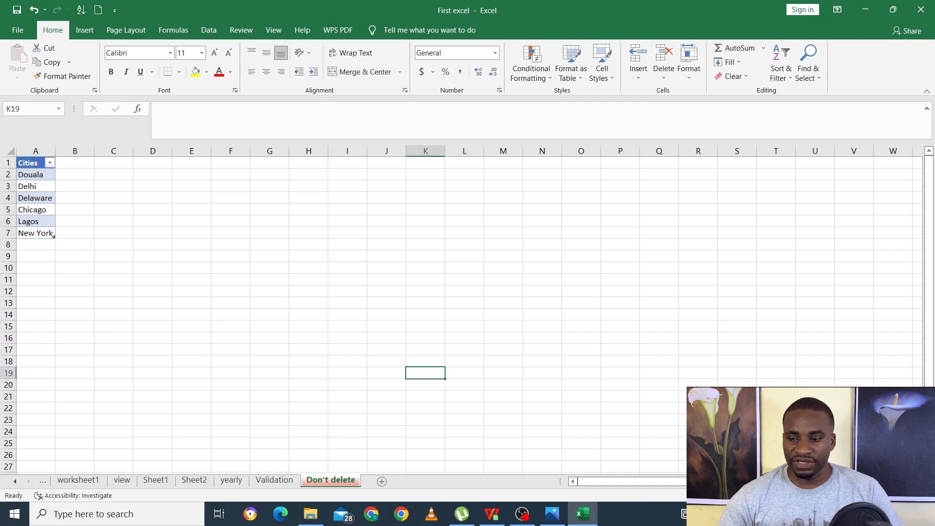
click(920, 495)
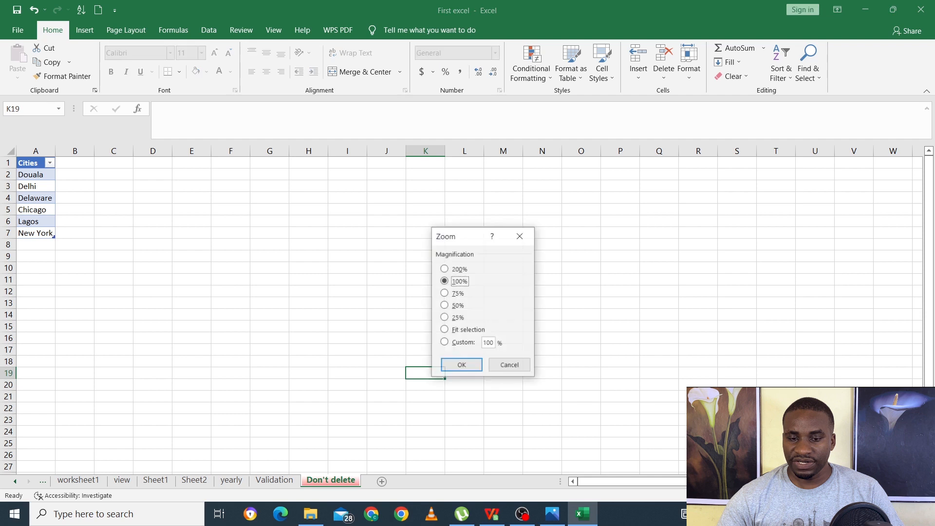
click(517, 366)
scroll(61, 243, up, 4)
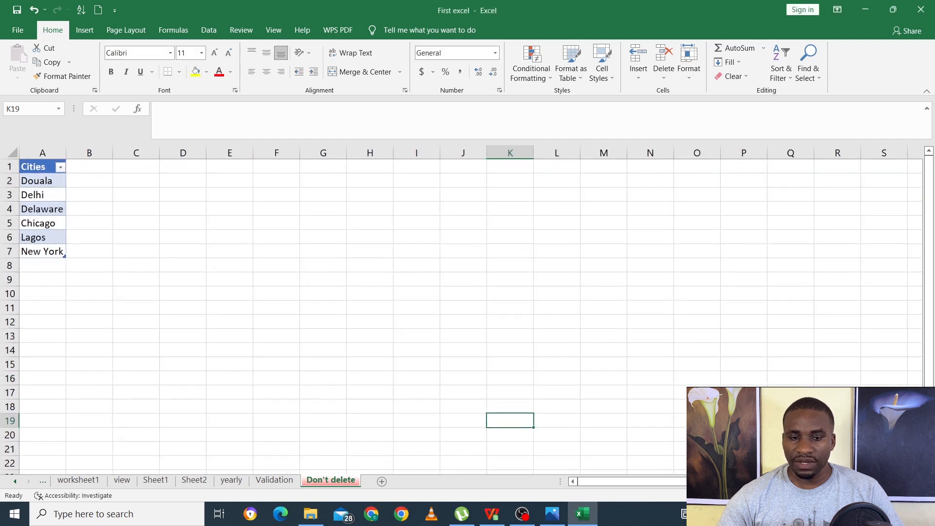
click(71, 303)
scroll(155, 247, up, 1)
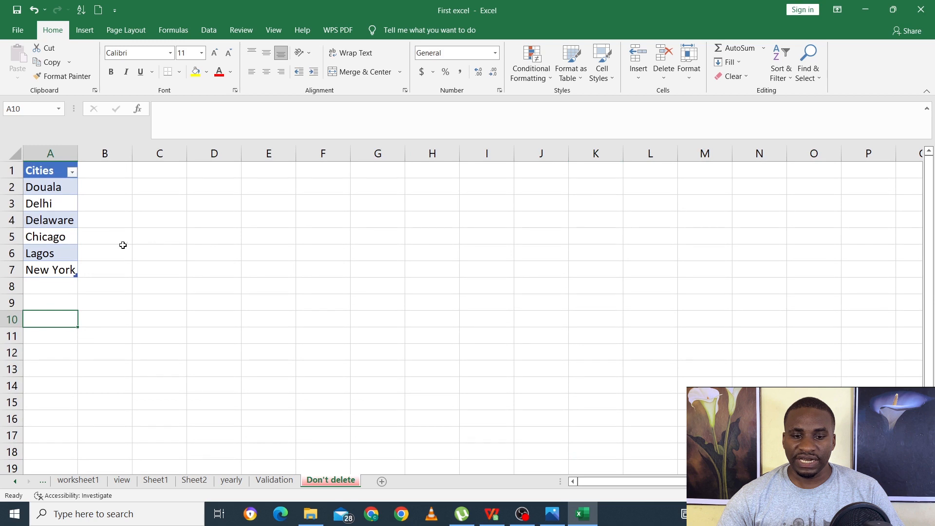
click(60, 111)
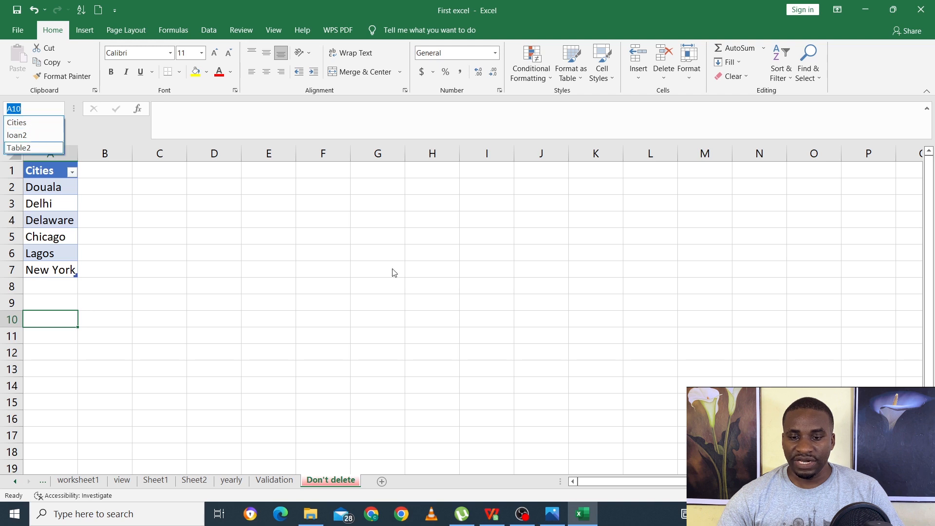
click(549, 301)
click(550, 301)
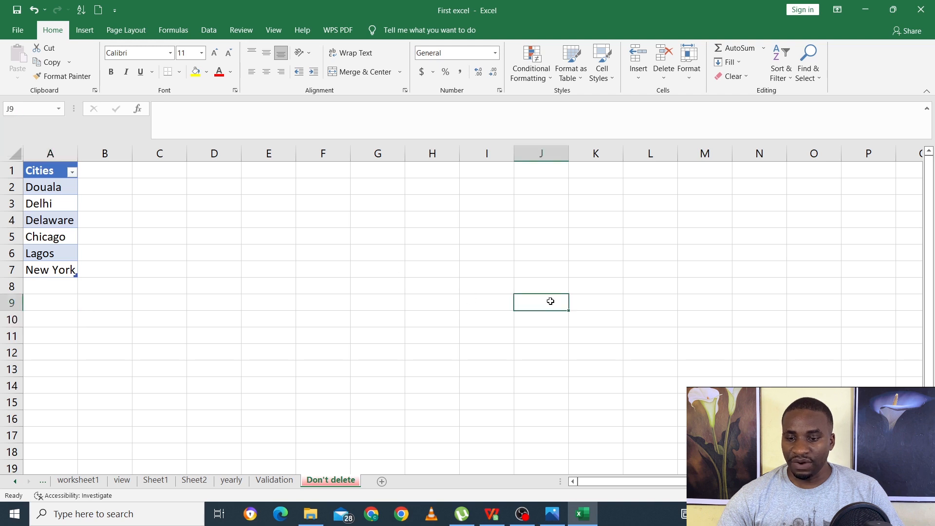
click(59, 109)
click(53, 122)
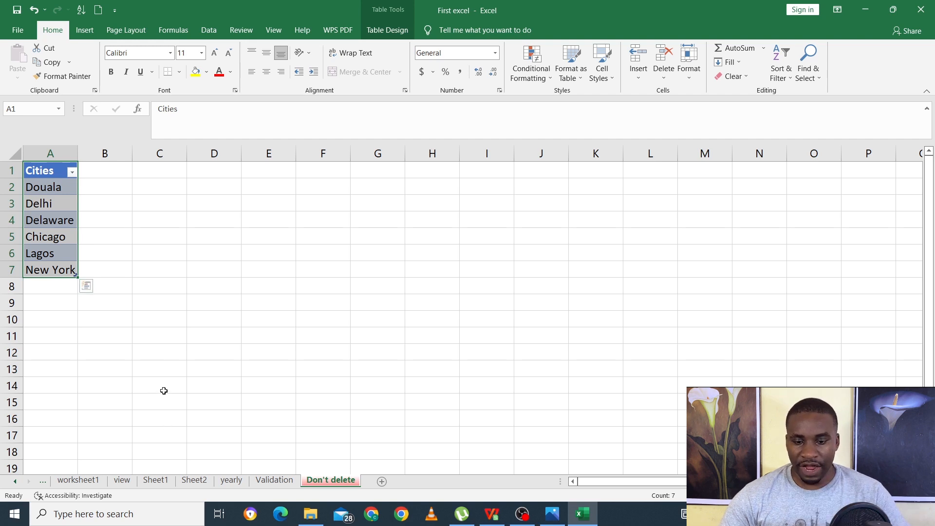
- Add the header City3 in cell G1 of the Validation sheet
click(274, 480)
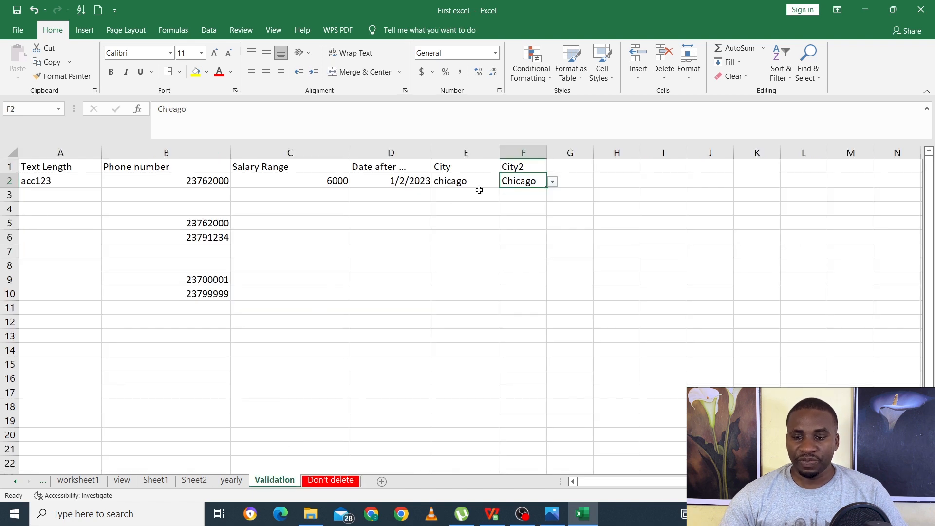
click(566, 168)
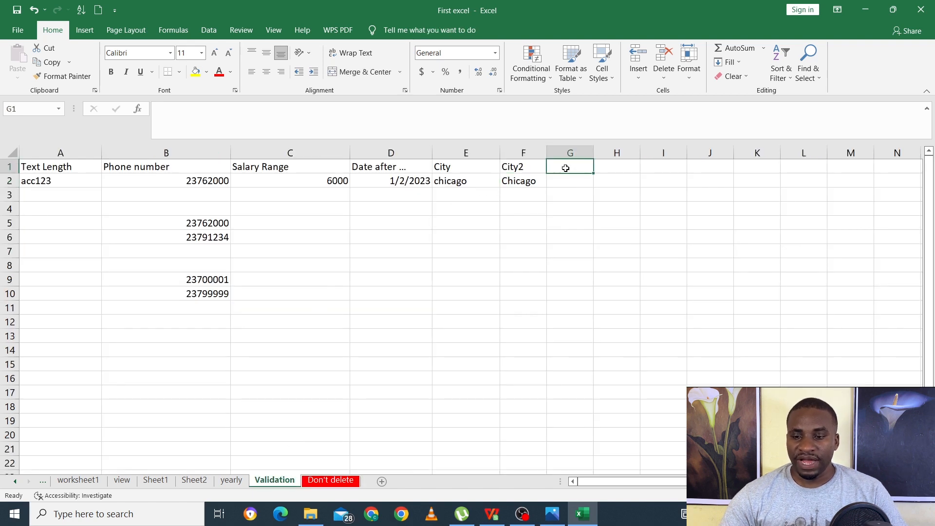
text(it)
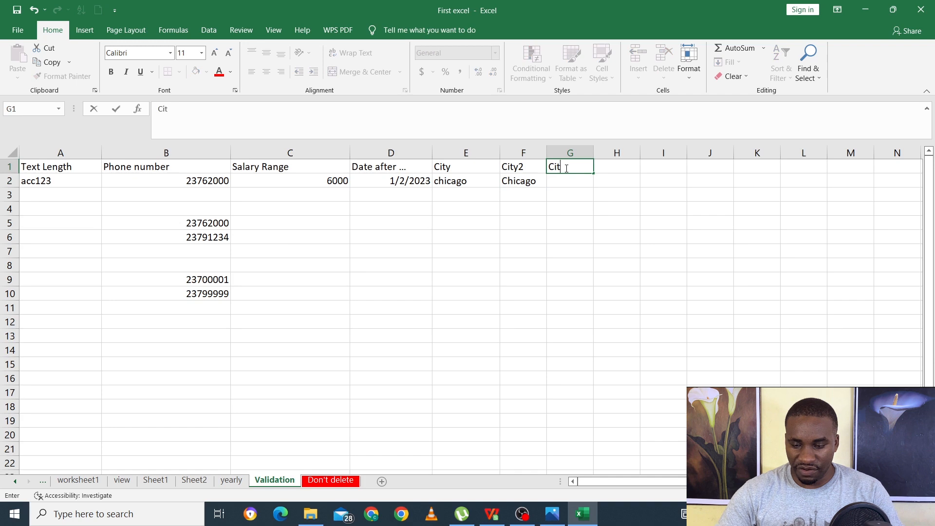
text(y3)
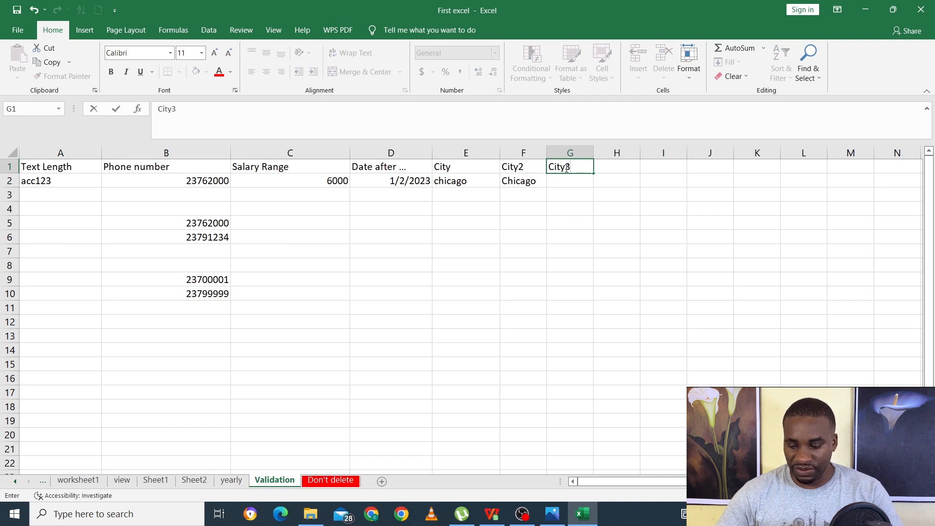
key(Return)
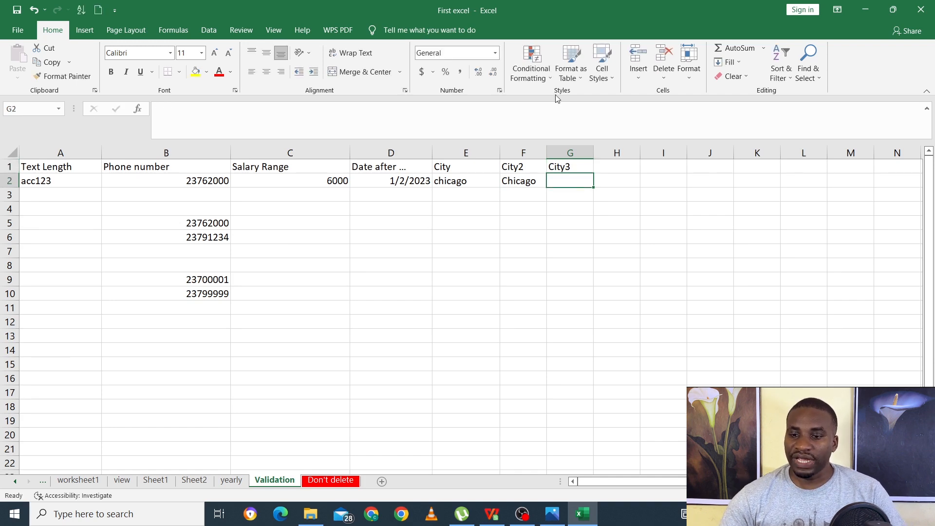
- Apply list data validation to cell G2 under City3, with the source =INDIRECT(Cities)
click(211, 32)
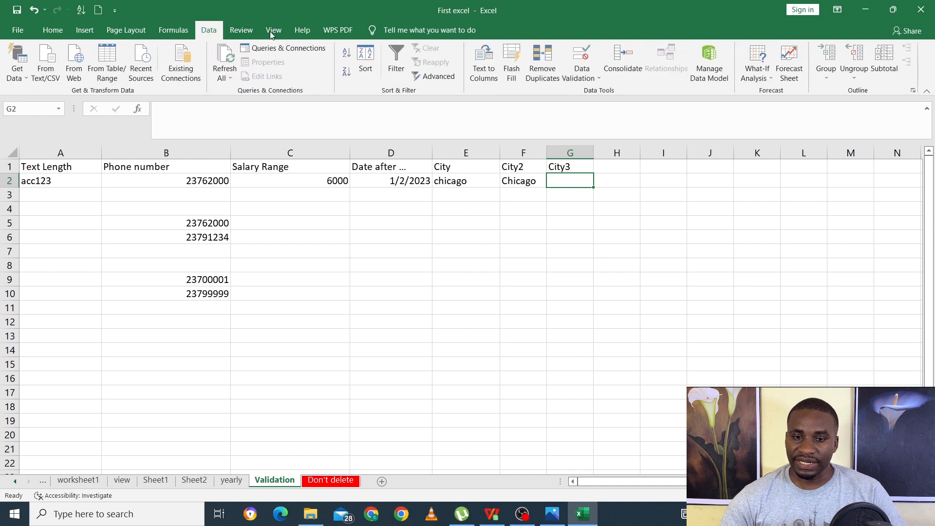
click(585, 77)
click(602, 92)
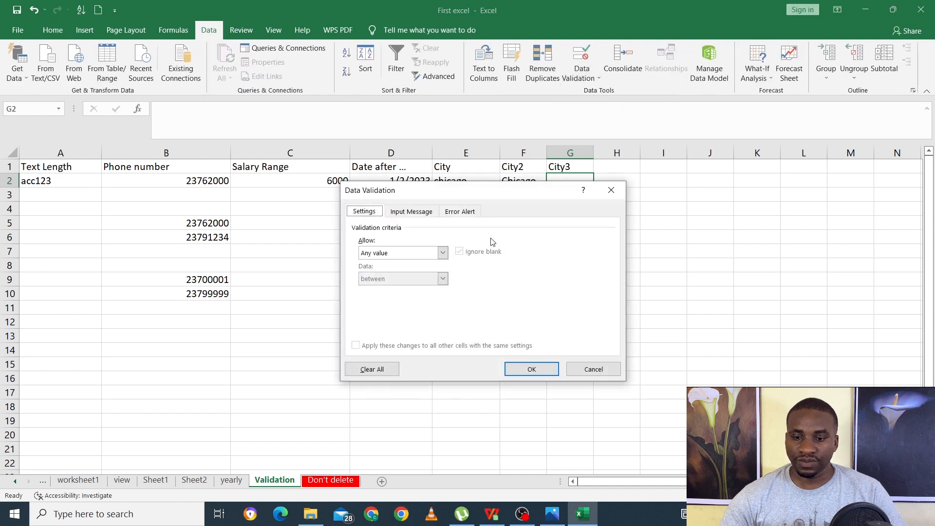
click(443, 253)
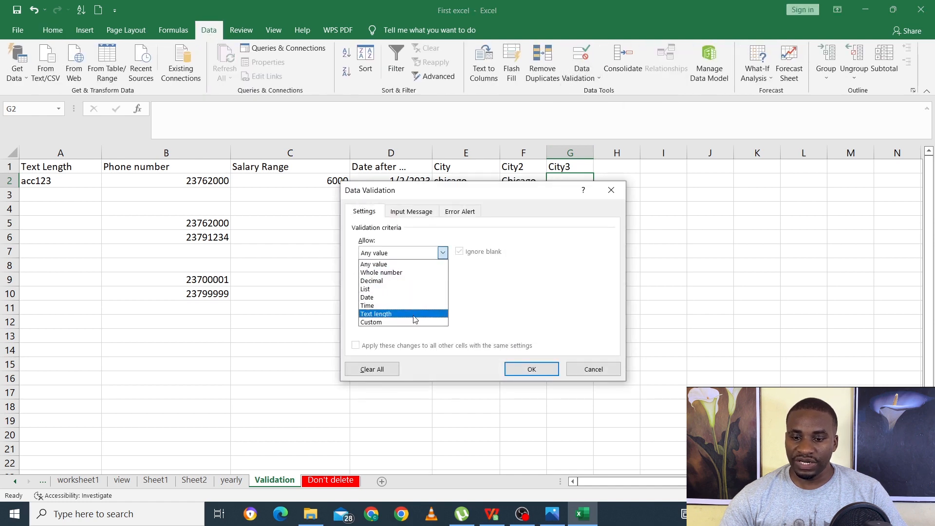
click(415, 288)
click(421, 303)
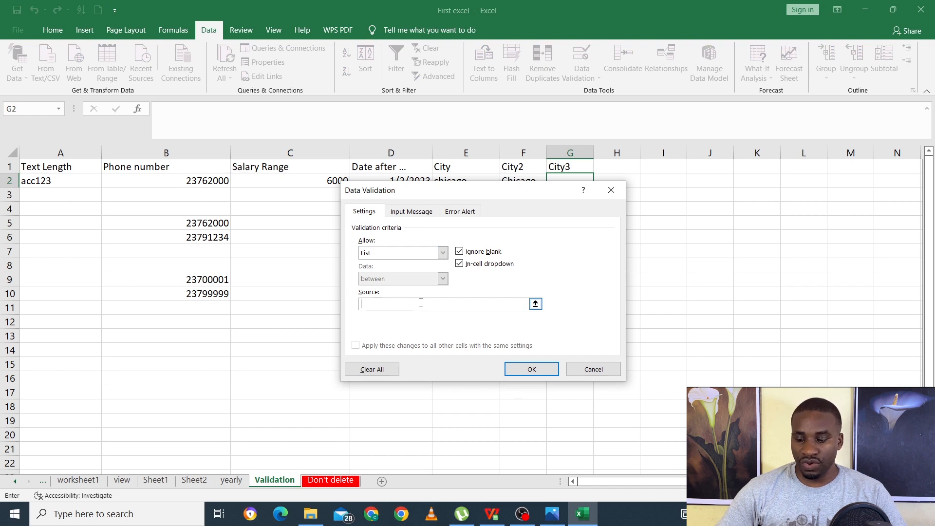
text(=INDIRECT(C)
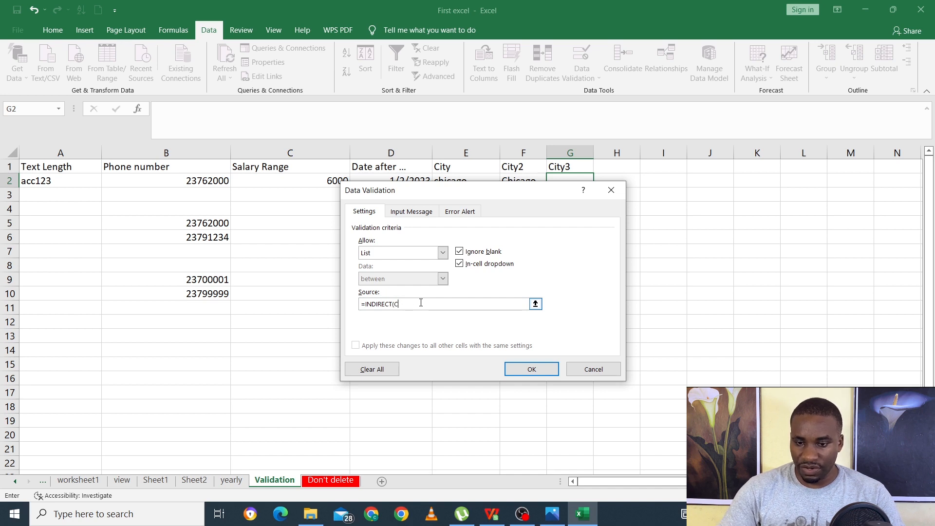
text(ie)
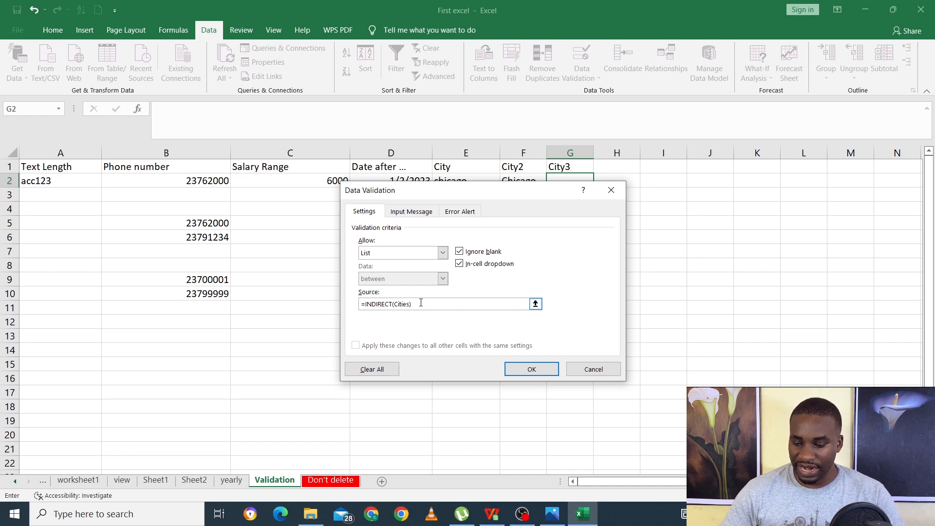
text(s))
key(Return)
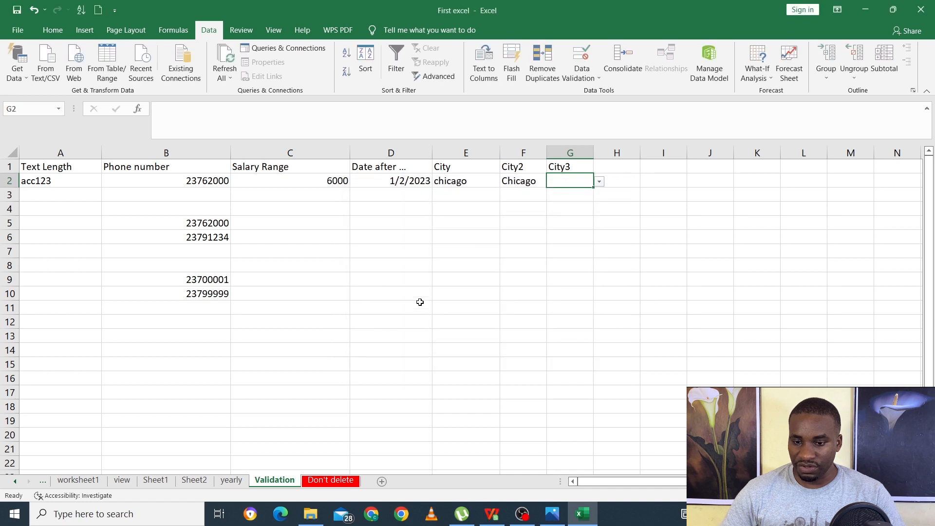
- Examine the drop-down options of cell G2, test it with Delaware, and set the cell to New York
click(600, 182)
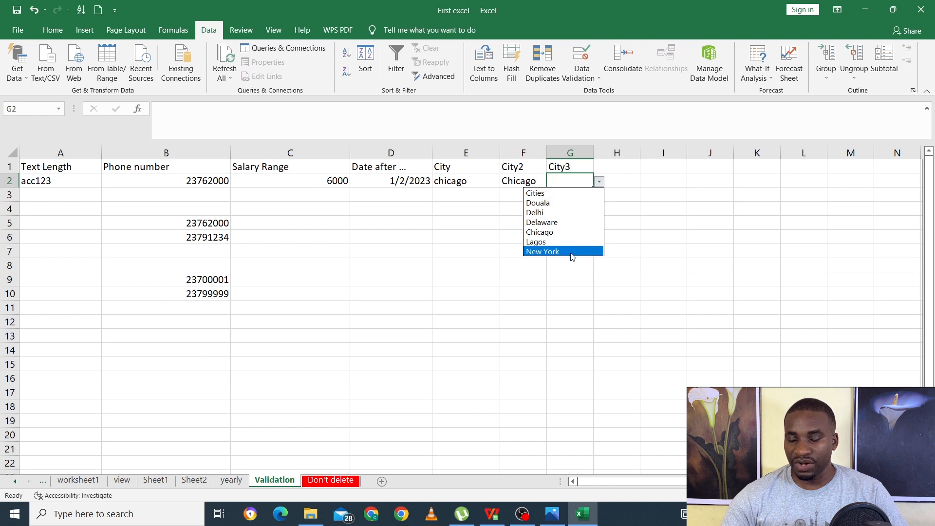
key(Escape)
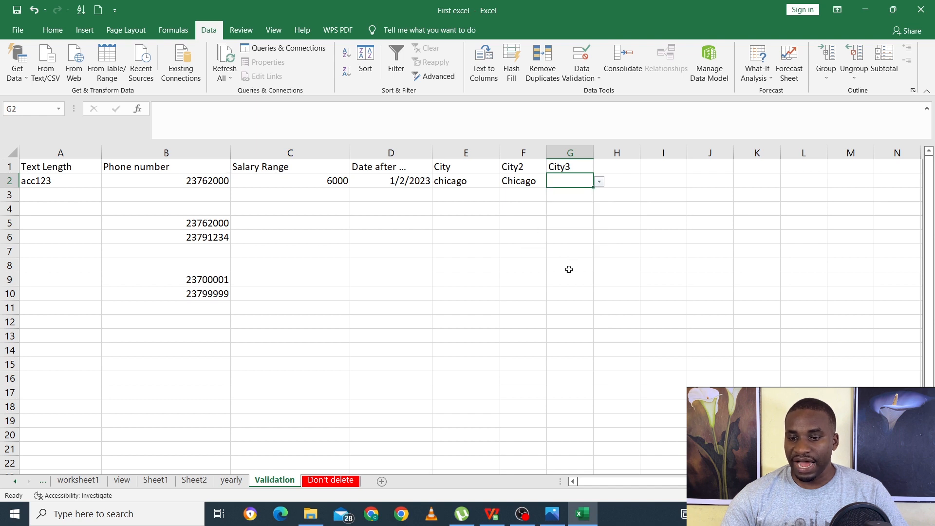
click(589, 211)
click(580, 178)
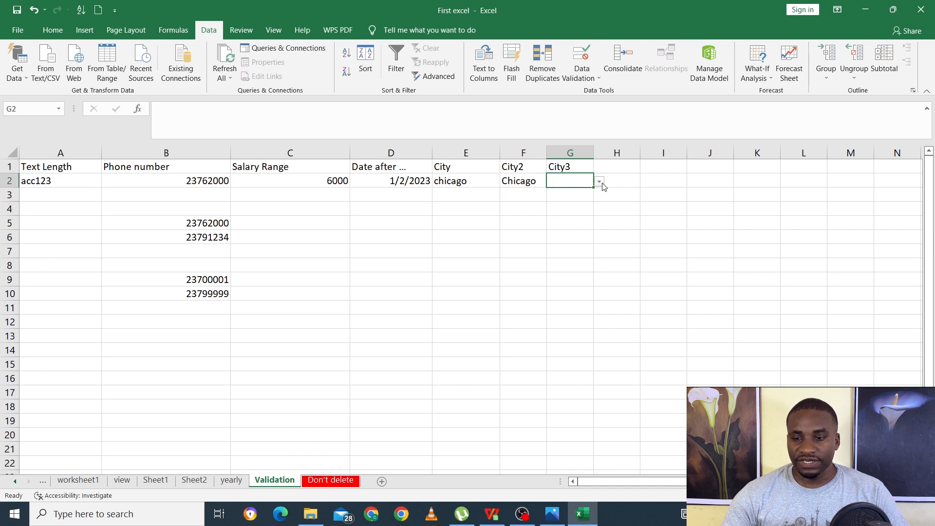
click(600, 182)
click(565, 224)
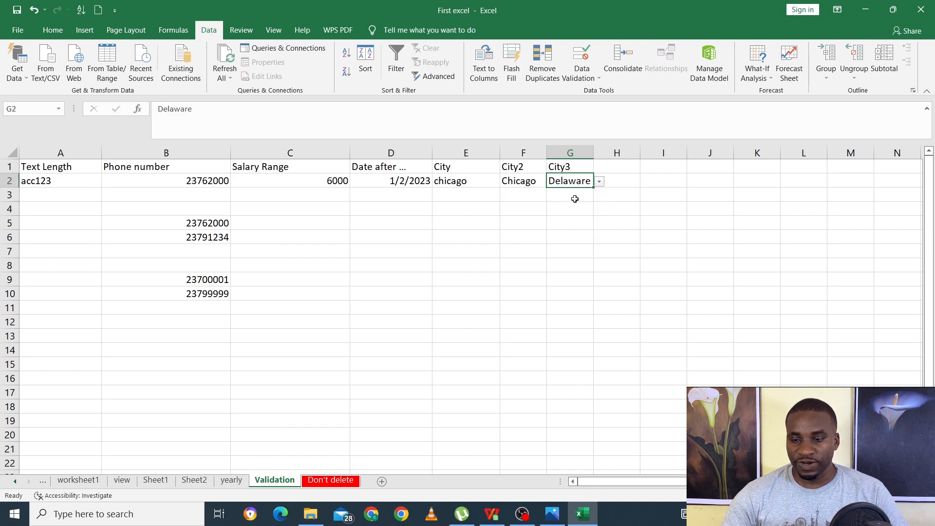
click(599, 183)
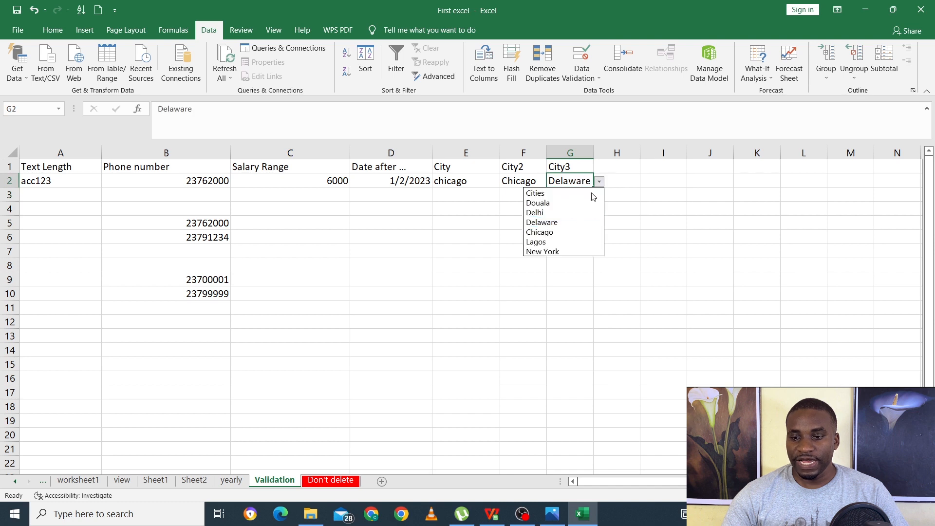
click(573, 250)
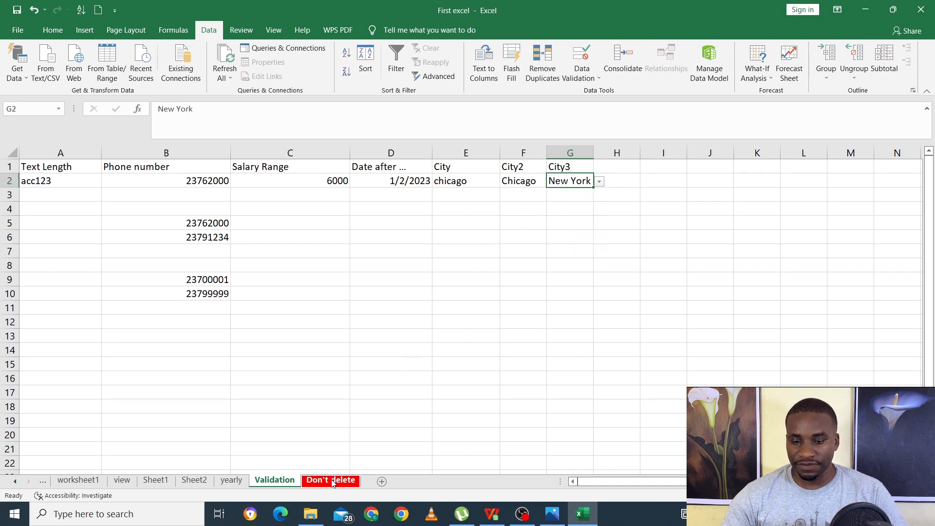
- Add Yaounde and Bamenda to the end of the Cities table on the Don't delete sheet
click(305, 480)
click(60, 285)
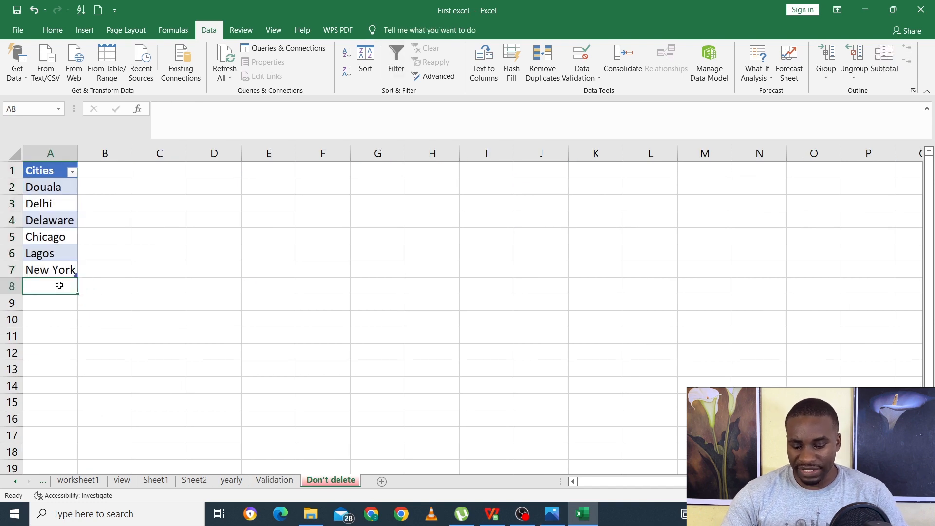
text(Yaoun)
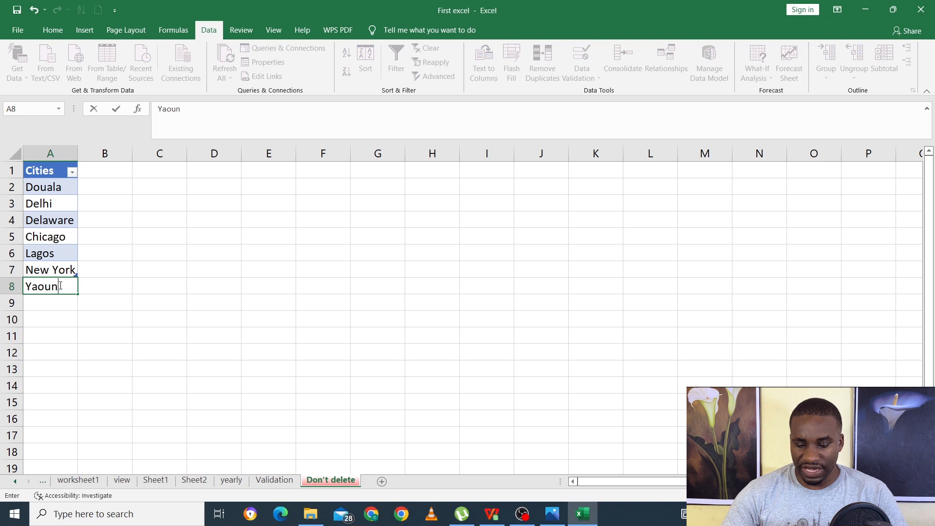
text(de)
key(Return)
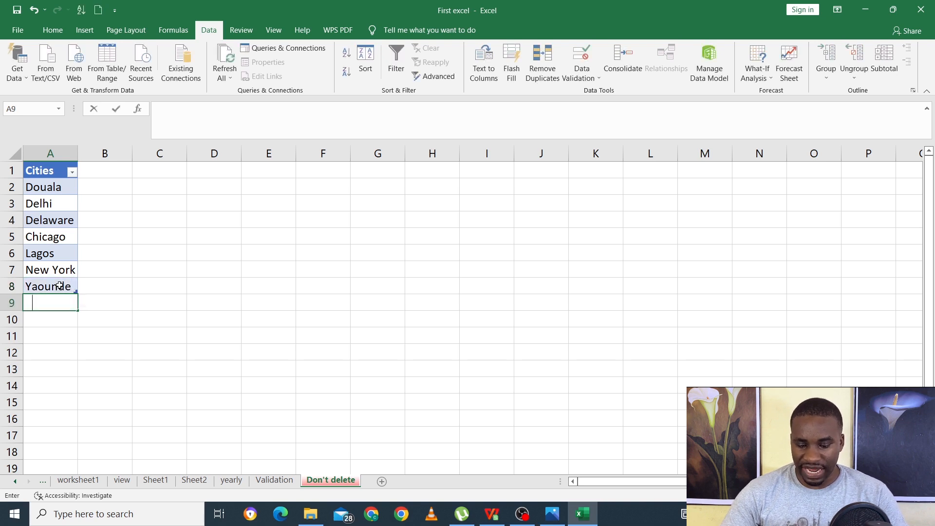
text(Bamenda)
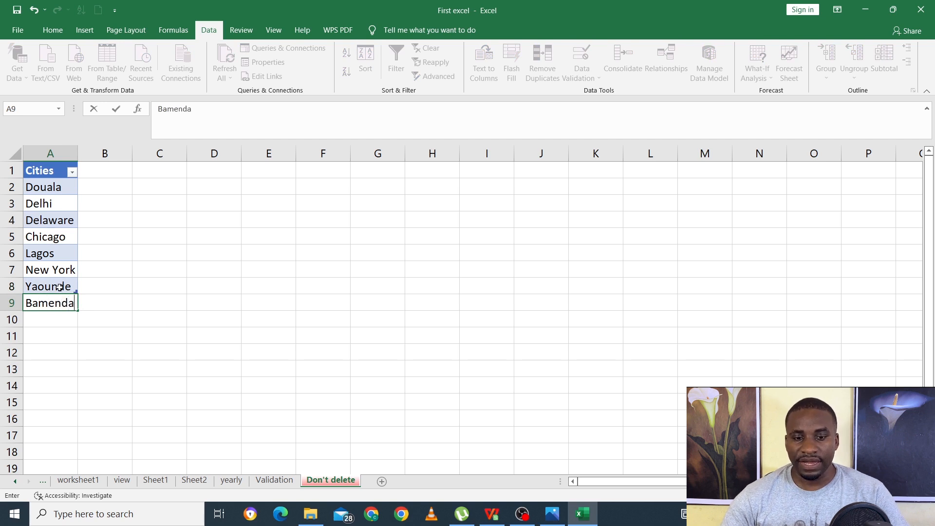
click(52, 365)
drag(61, 285, 57, 312)
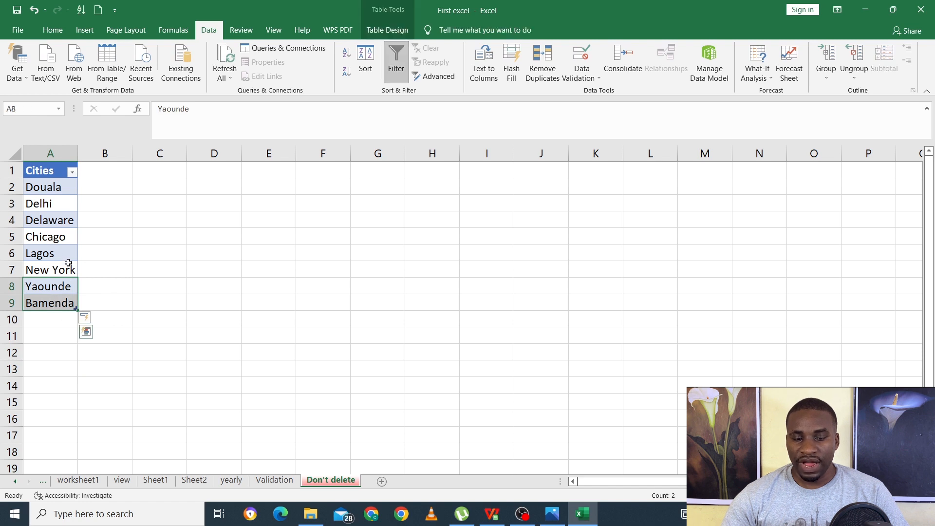
- Compare the drop-down options of City2 in cell F2 and City3 in cell G2 on the Validation sheet
click(274, 481)
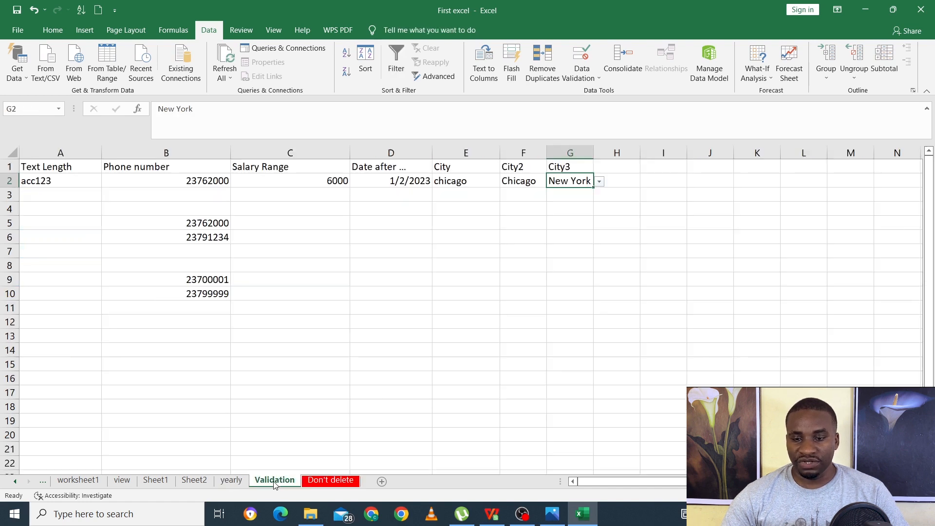
key(Left)
click(554, 188)
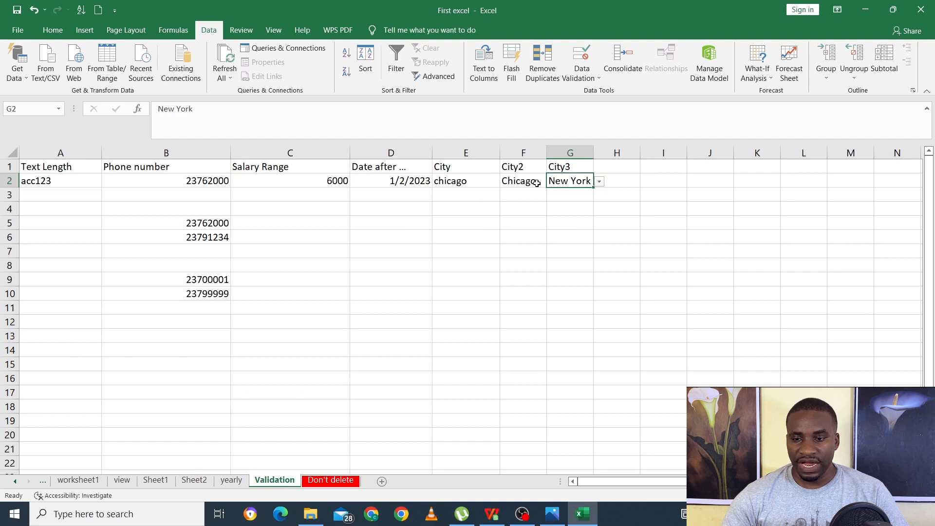
click(529, 181)
click(552, 183)
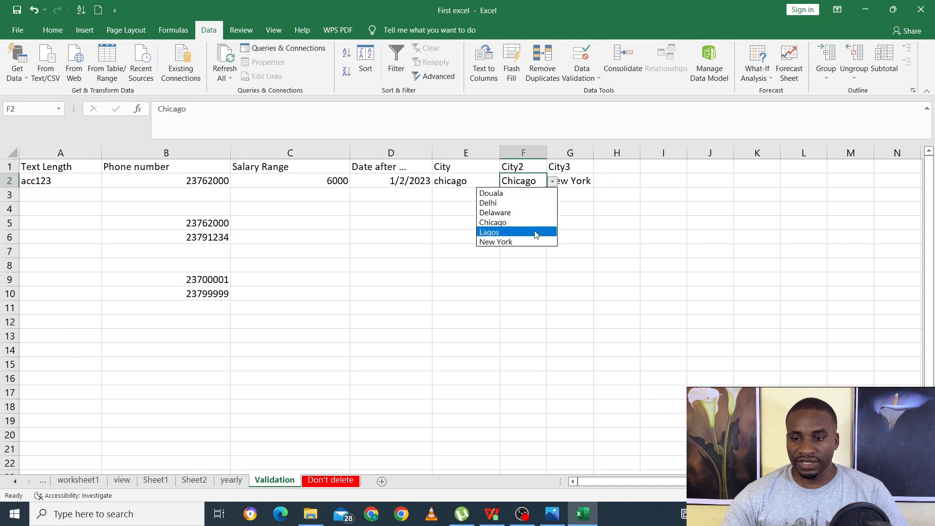
key(Escape)
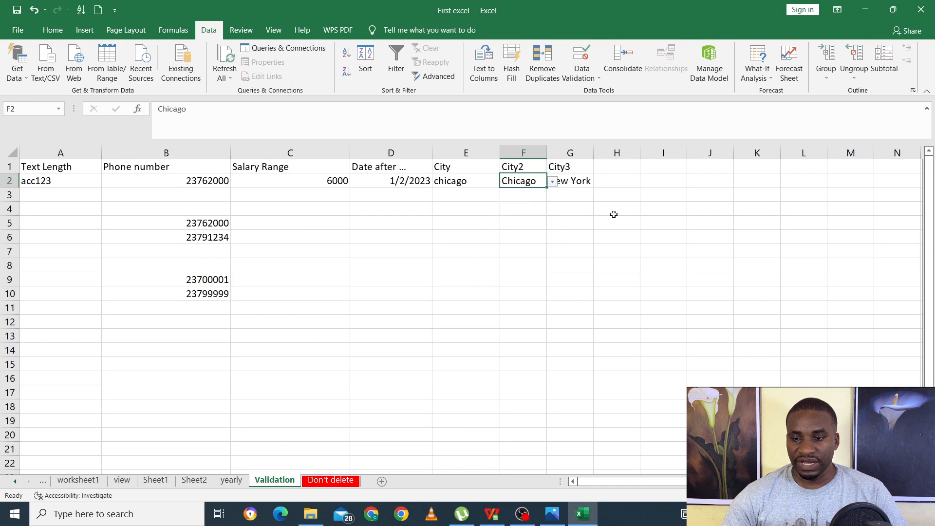
click(585, 181)
click(600, 184)
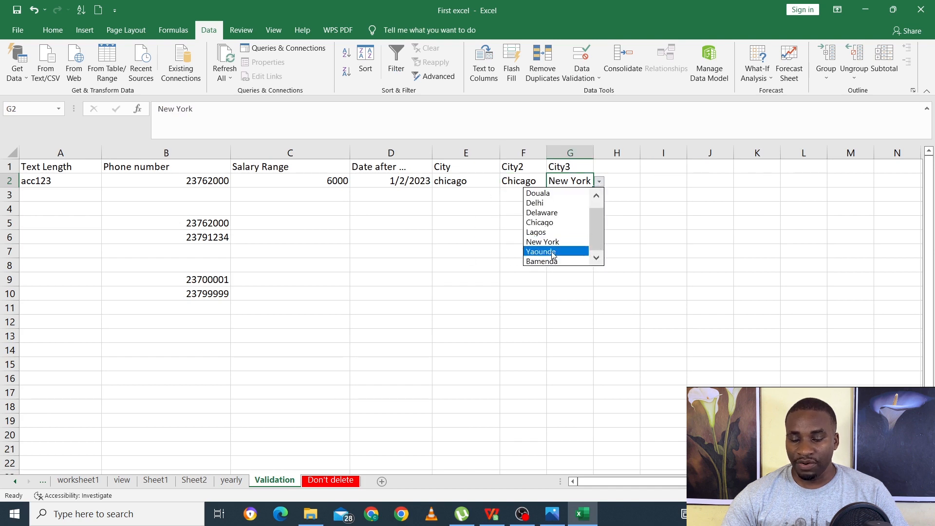
key(Escape)
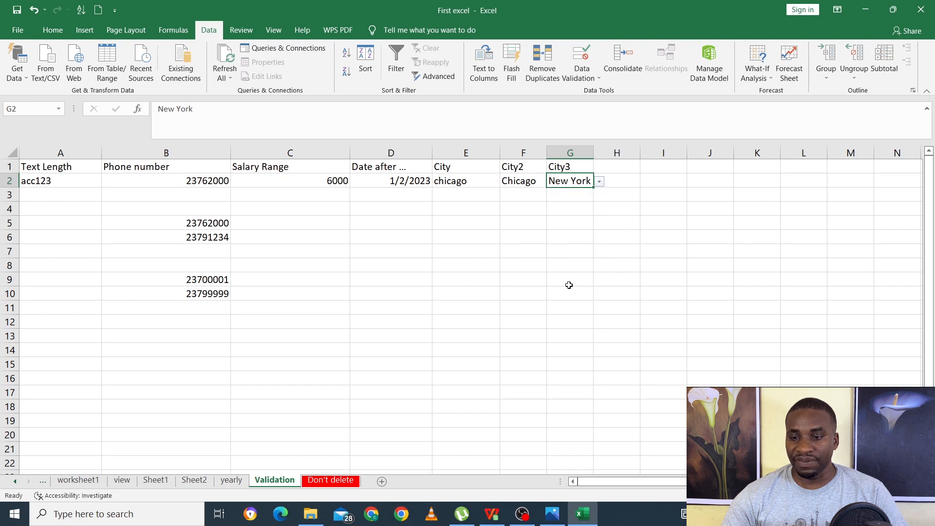
click(600, 182)
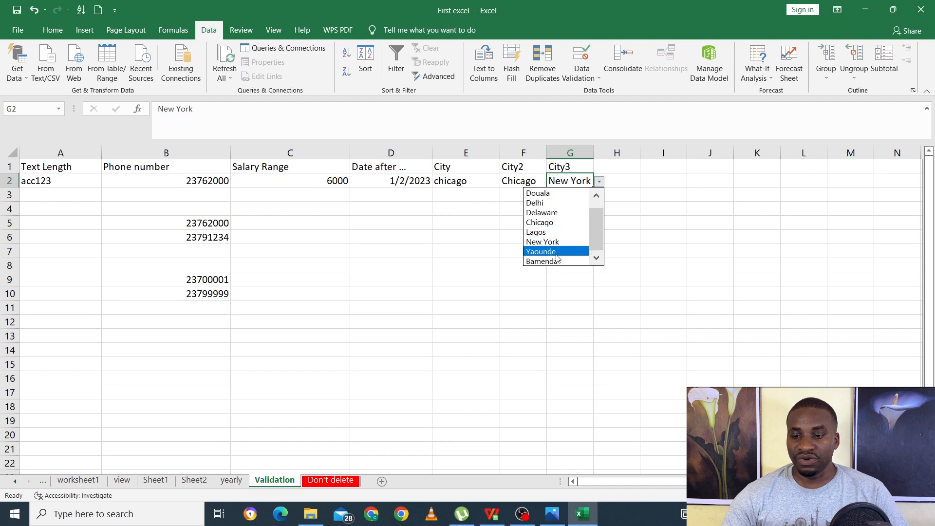
key(Escape)
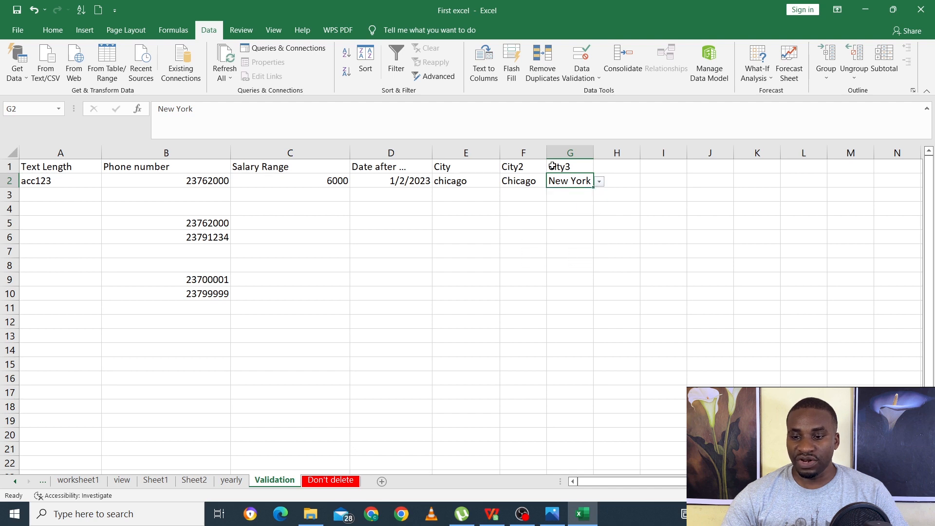
- Inspect the Cities reference in the validation source of cell G2 without changing it, and recheck the cell's drop-down options
click(582, 74)
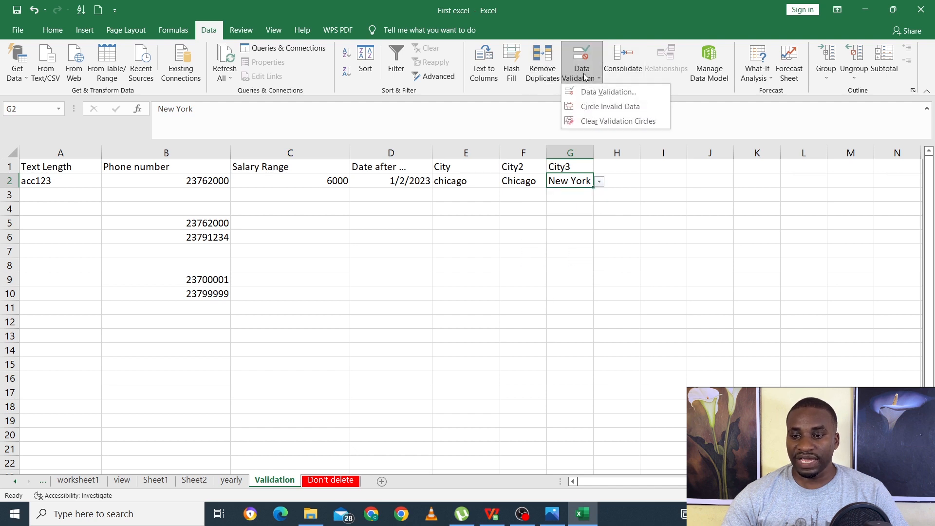
click(608, 91)
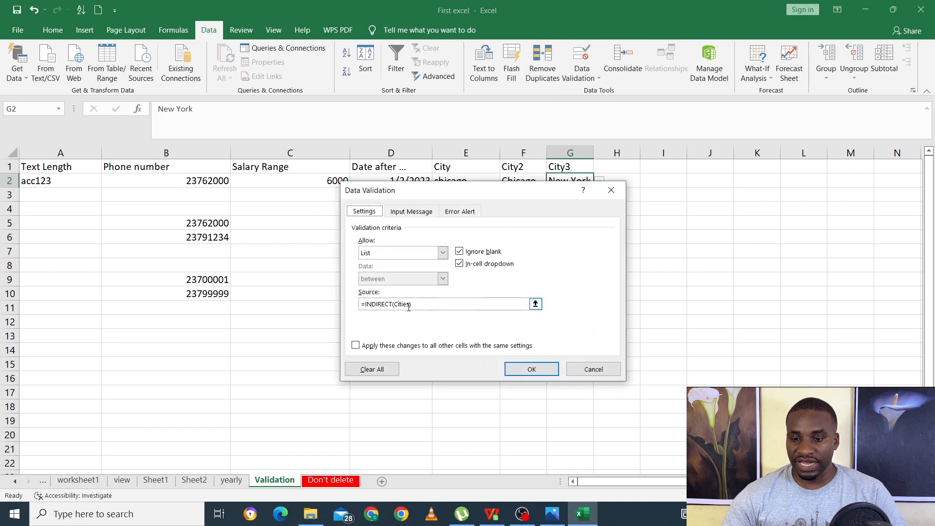
drag(408, 307, 394, 307)
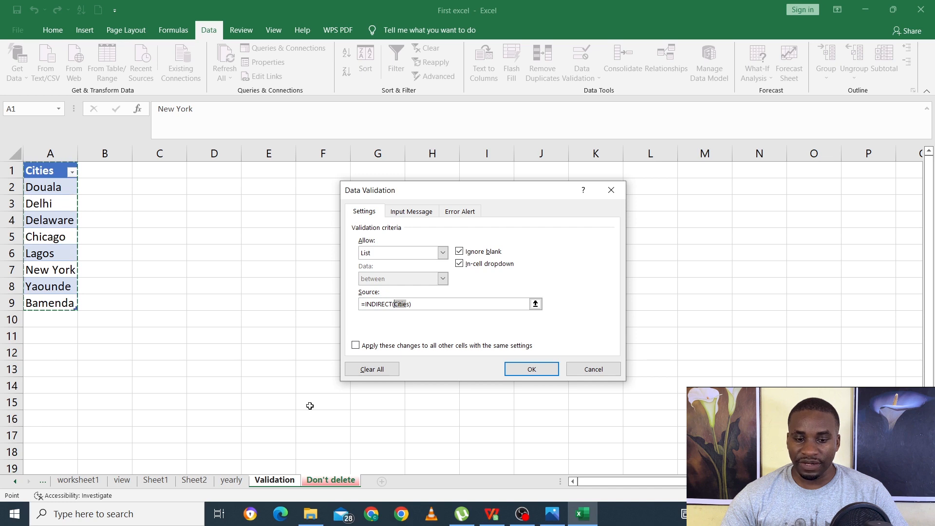
click(591, 369)
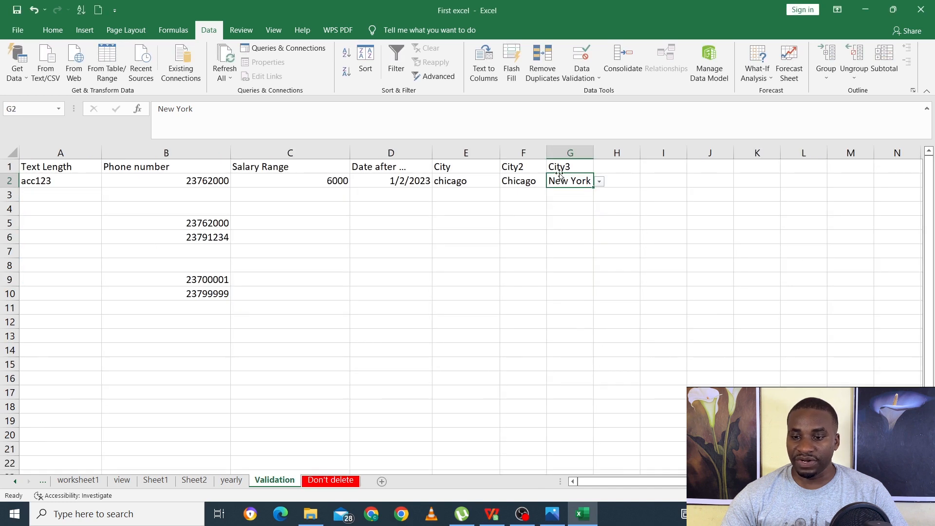
click(599, 181)
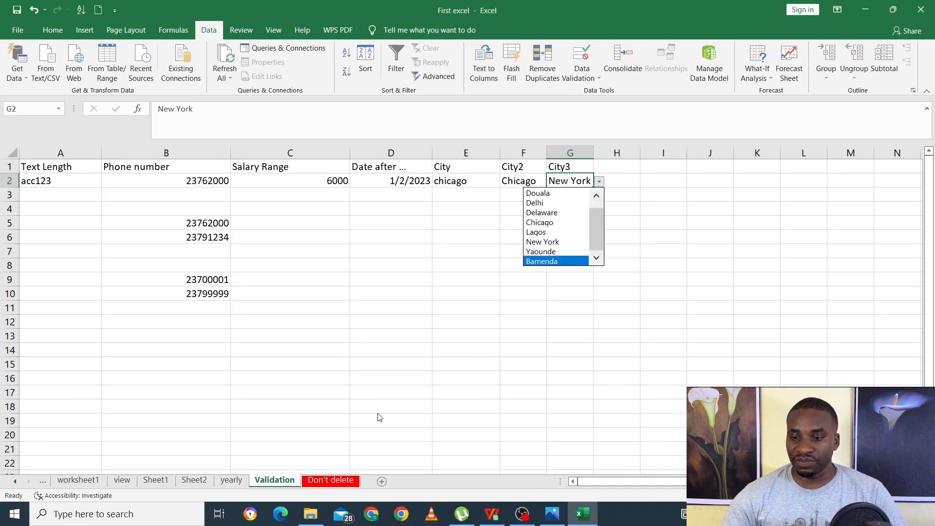
- Add the test entries dsmkfndsnfldsnksdkl, asjjas and skladjklasdjk in cells A10 to A12 of the Don't delete sheet
click(333, 479)
click(333, 480)
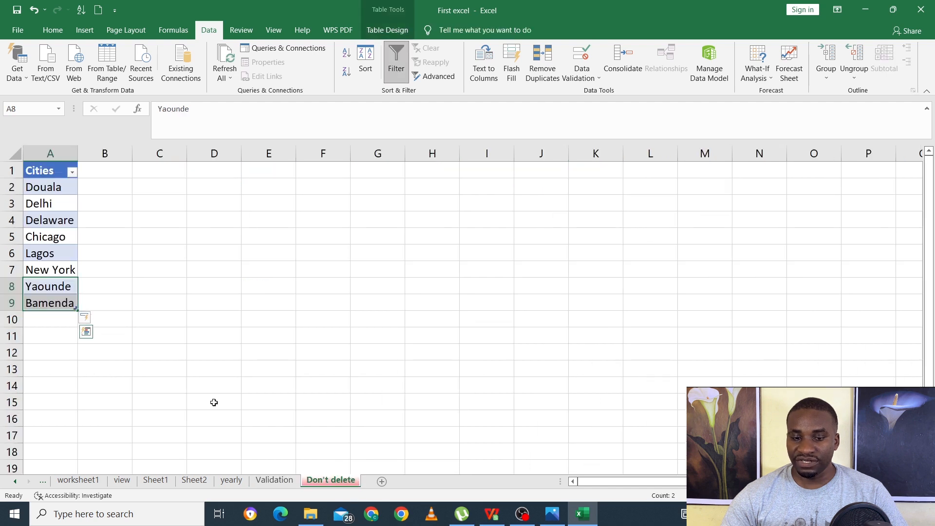
click(44, 204)
click(45, 271)
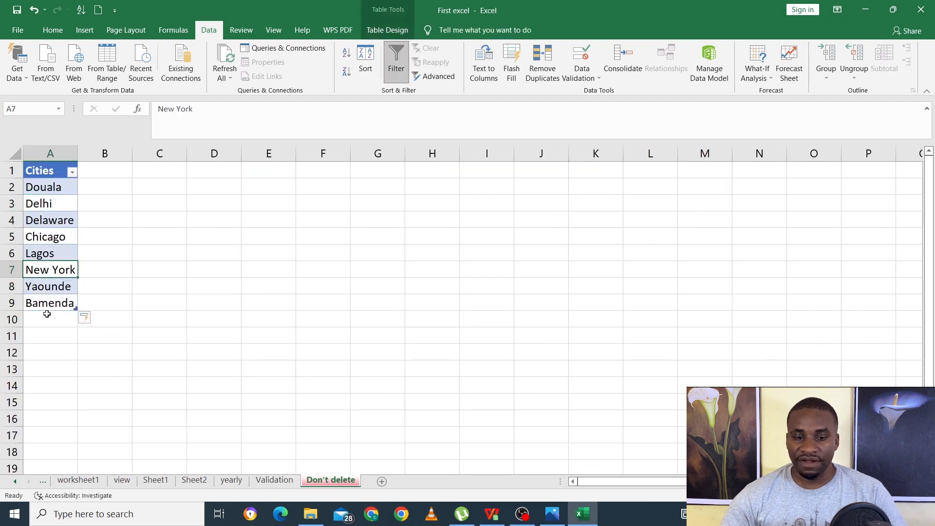
click(49, 320)
click(52, 346)
click(54, 367)
click(57, 398)
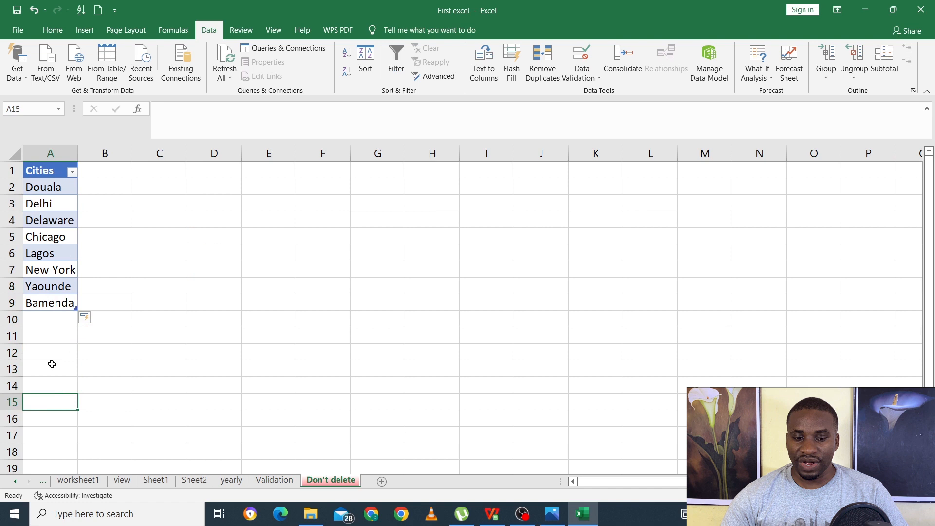
click(51, 315)
text(dsmkfndsnfldsnksdkl)
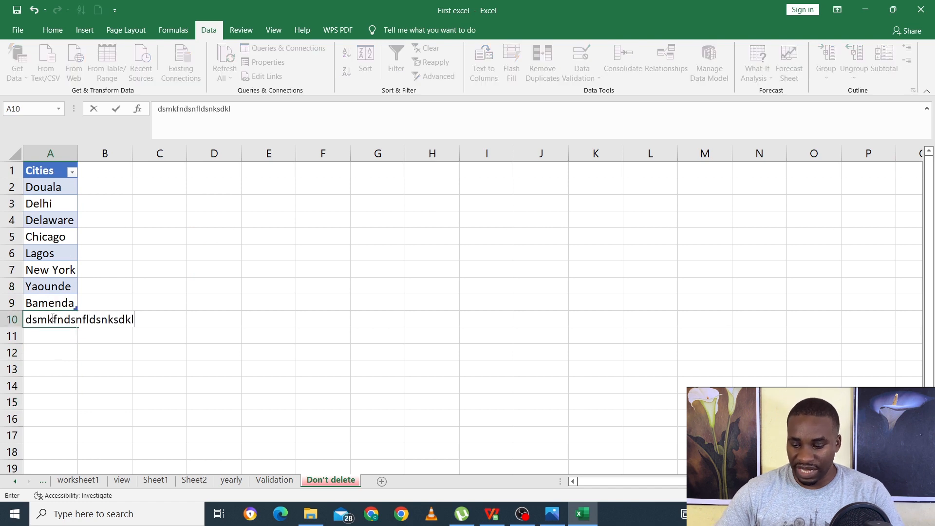
key(Return)
text(asjjas)
key(Return)
text(skladjklasdjk)
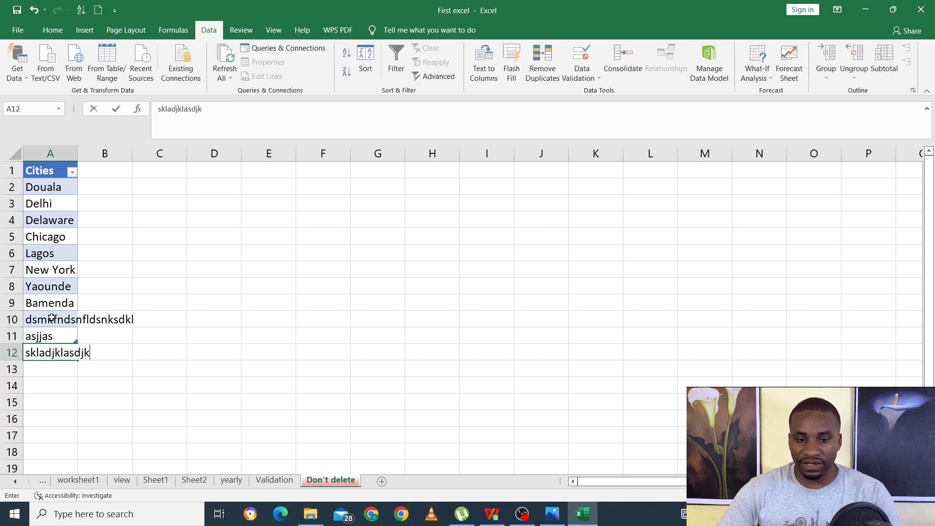
key(Return)
- Continue the Cities table in cells A13 to A16 with skladklas, \sakdjkas, skl;djs;a and sldksa
text(skladklas)
key(Return)
text(\sakdjkas)
key(Return)
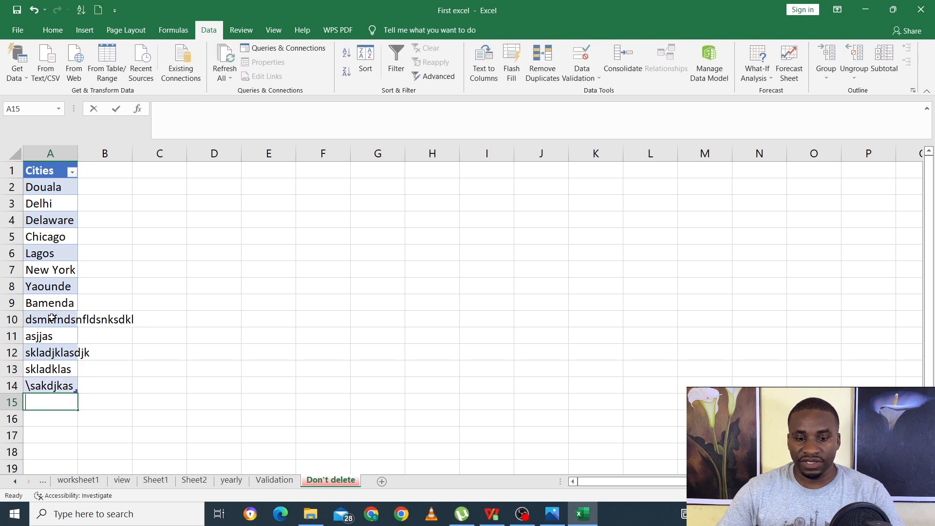
text(skl;djs;a)
key(Return)
text(sldksa)
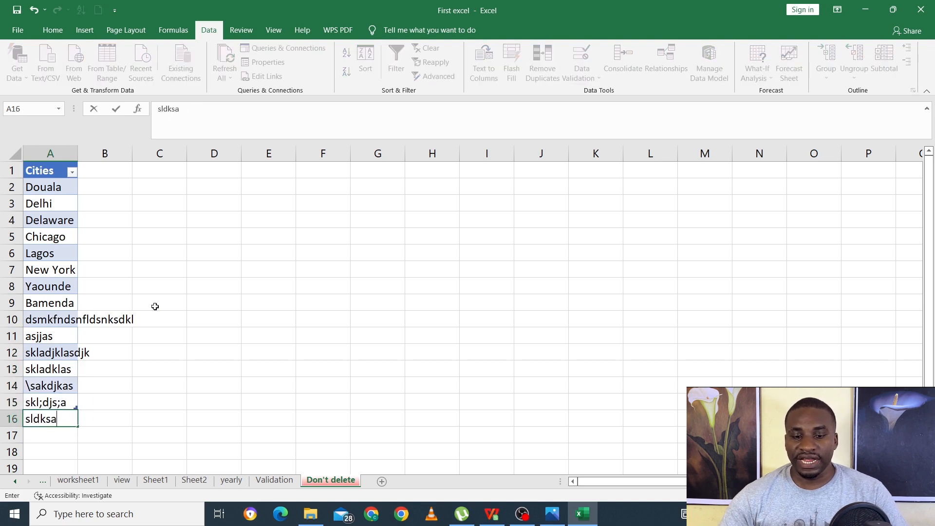
click(155, 305)
- Examine the City3 drop-down options of cell G2 on the Validation sheet through to the end of the list
click(274, 480)
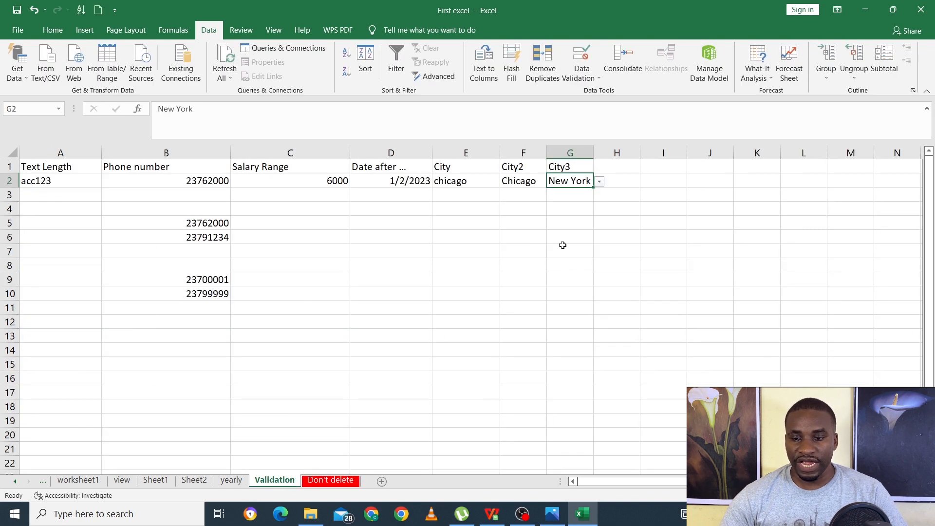
click(599, 182)
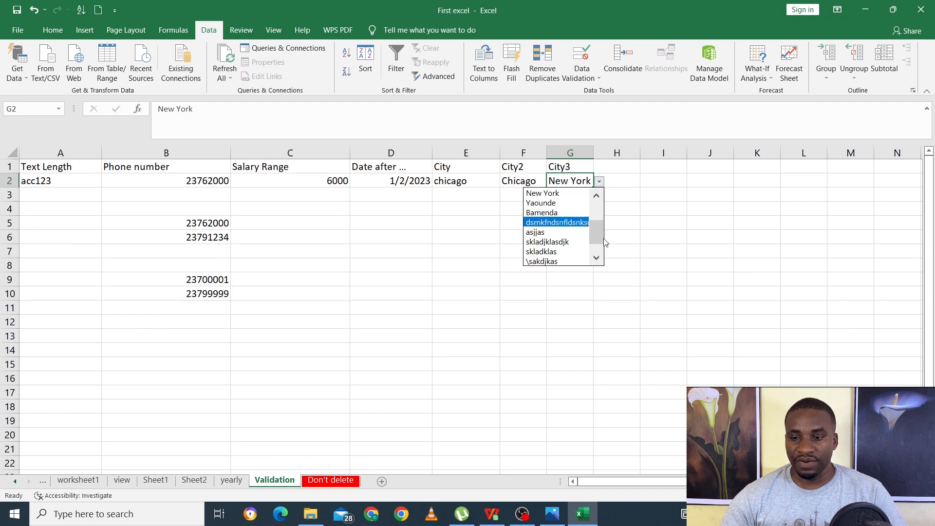
scroll(601, 236, down, 1)
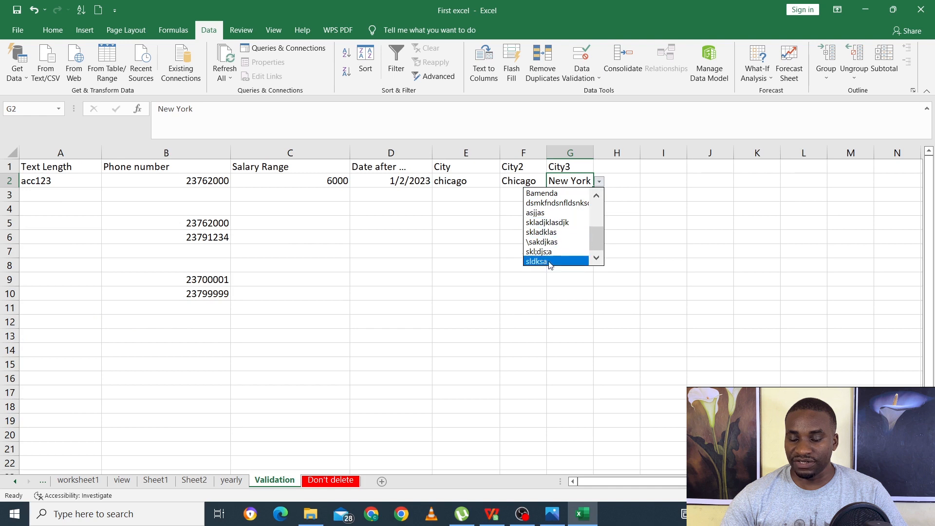
- Review which cells the Cities reference in G2's list validation source covers, leaving the rule unchanged
click(593, 82)
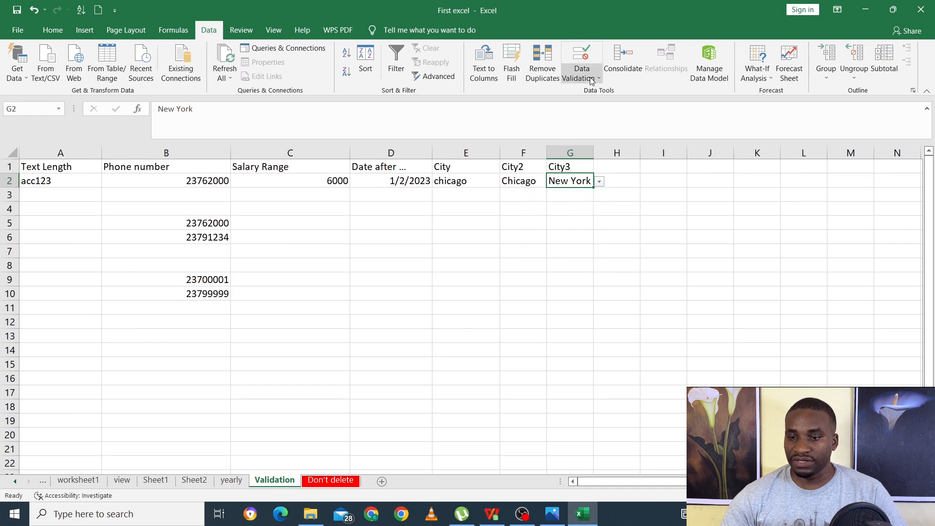
click(594, 80)
click(604, 91)
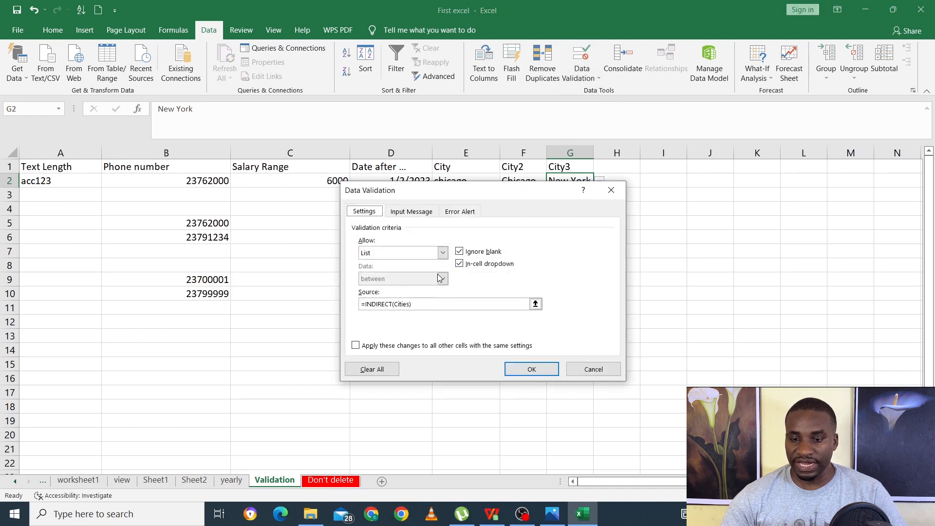
click(393, 304)
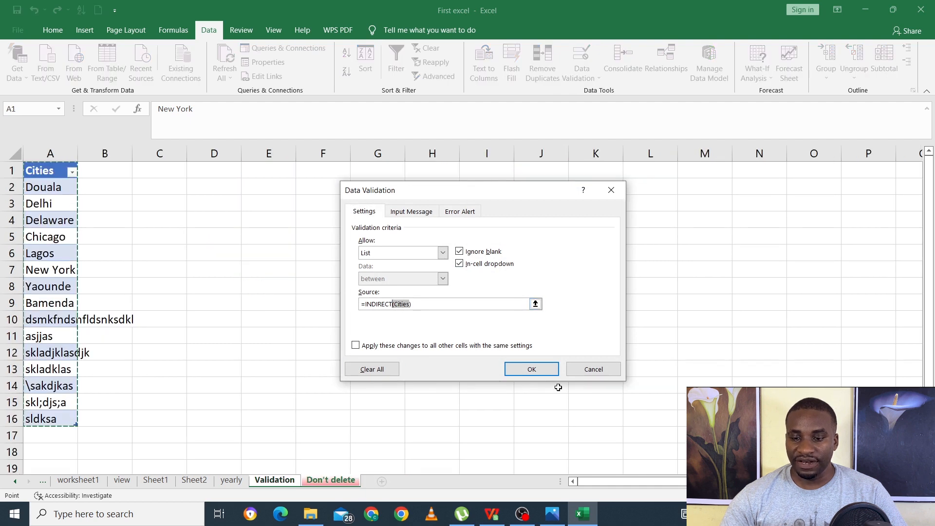
click(593, 369)
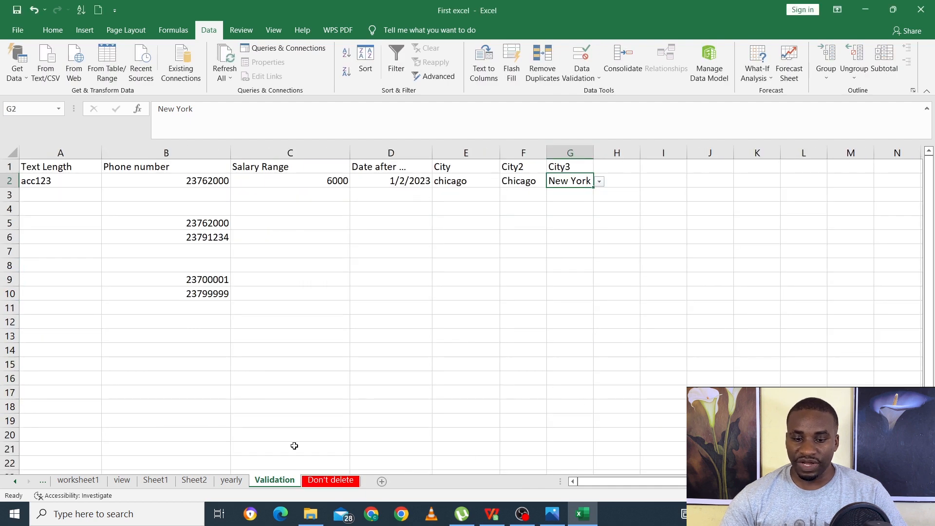
- Select the Cities table range A1 to A16 on the Don't delete sheet and check the workbook's list of defined names
click(306, 486)
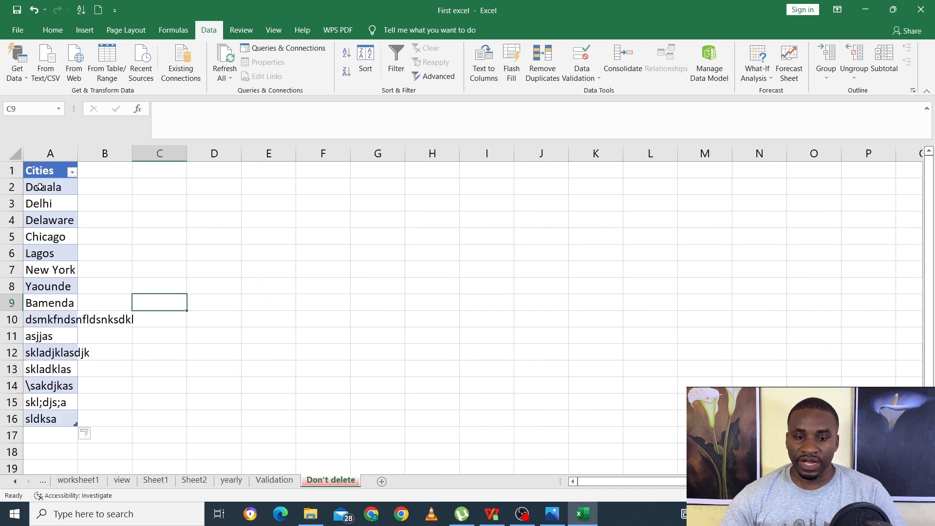
drag(45, 169, 63, 420)
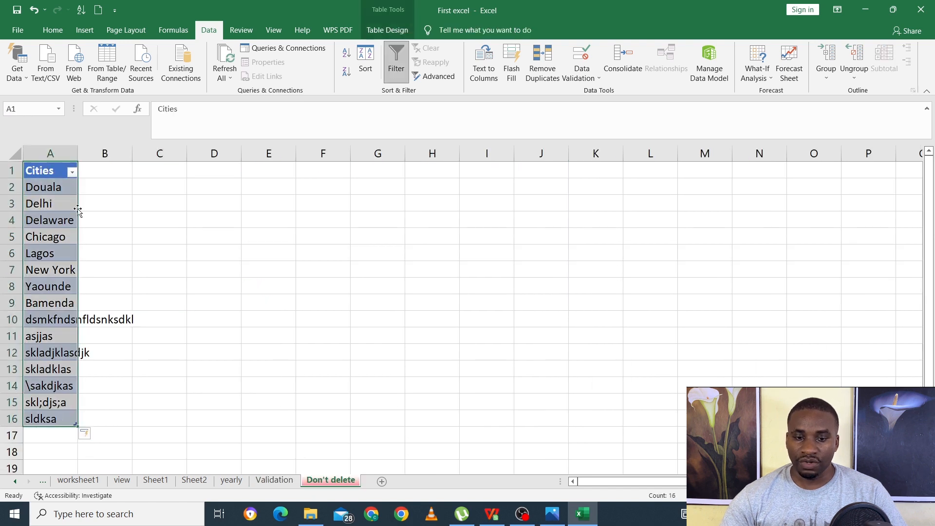
click(84, 30)
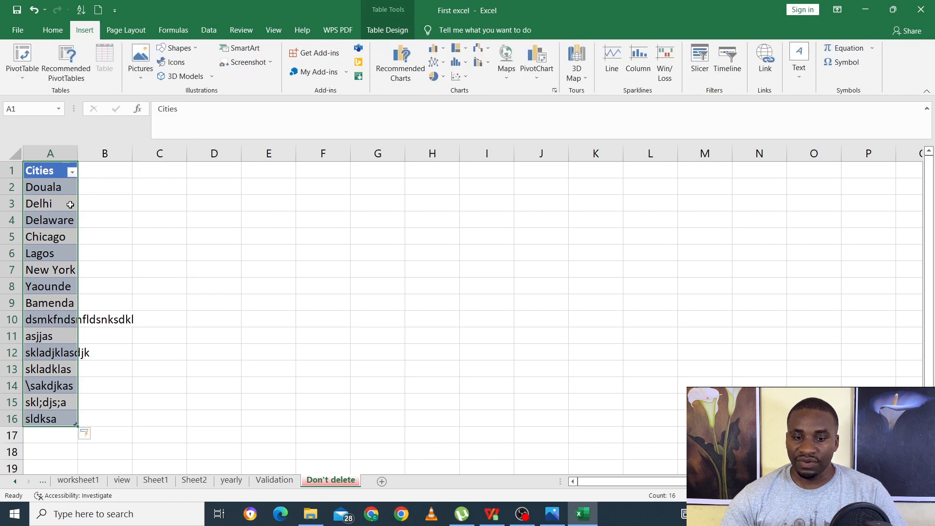
click(59, 108)
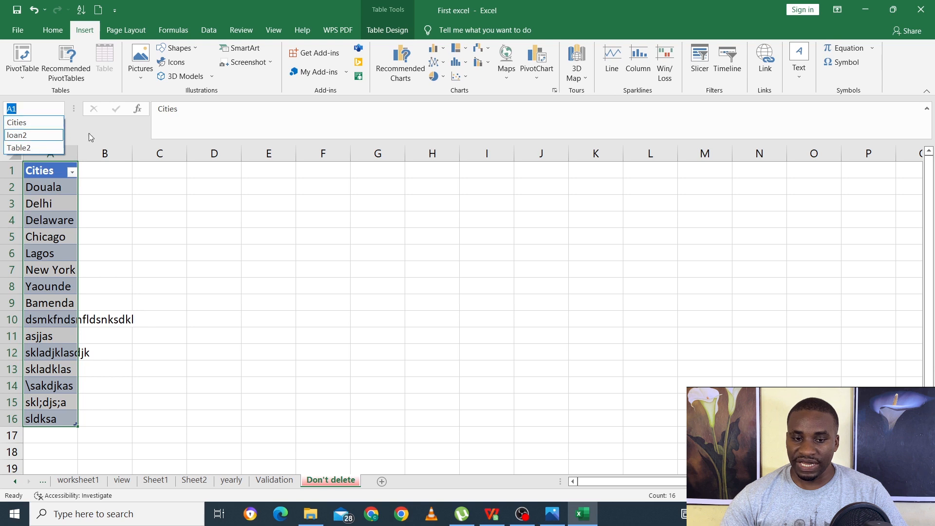
click(103, 132)
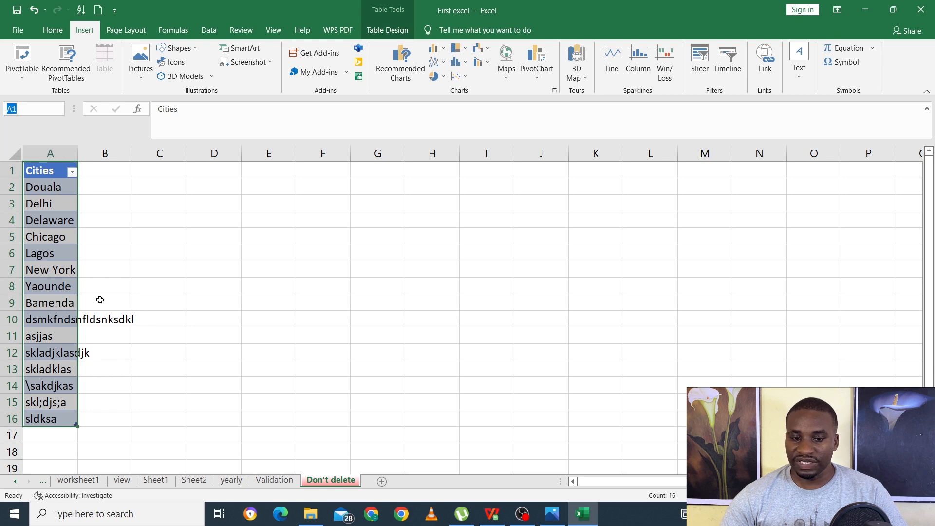
- Inspect the INDIRECT source of G2's list validation on the Validation sheet and the range its Cities name covers, without changing the rule
click(288, 484)
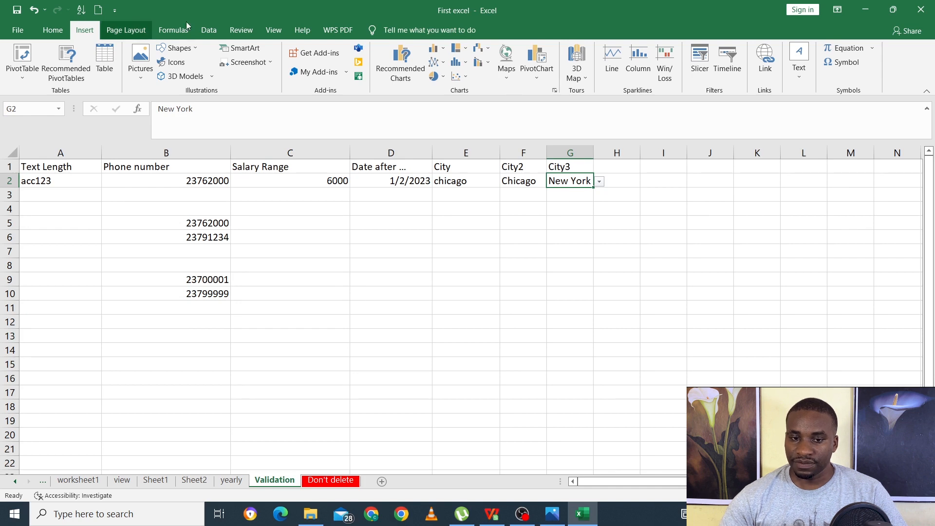
click(211, 32)
click(580, 73)
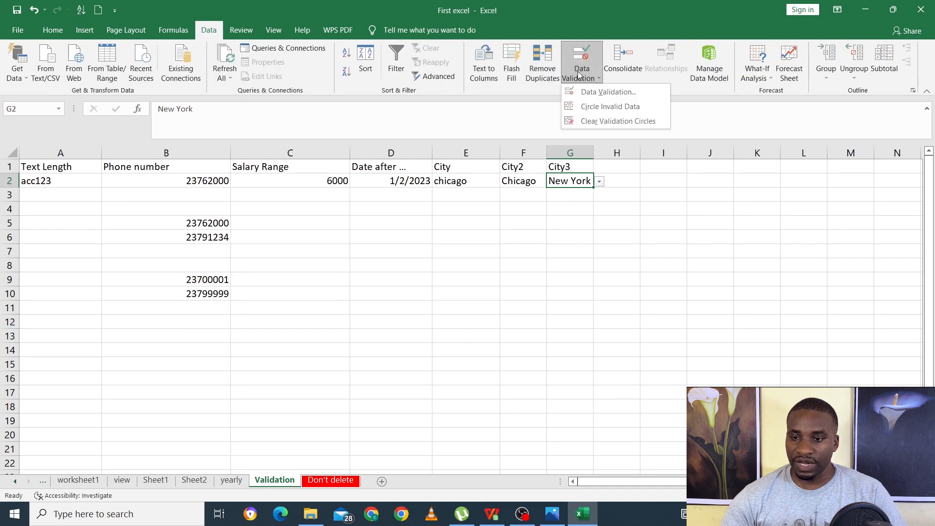
click(590, 92)
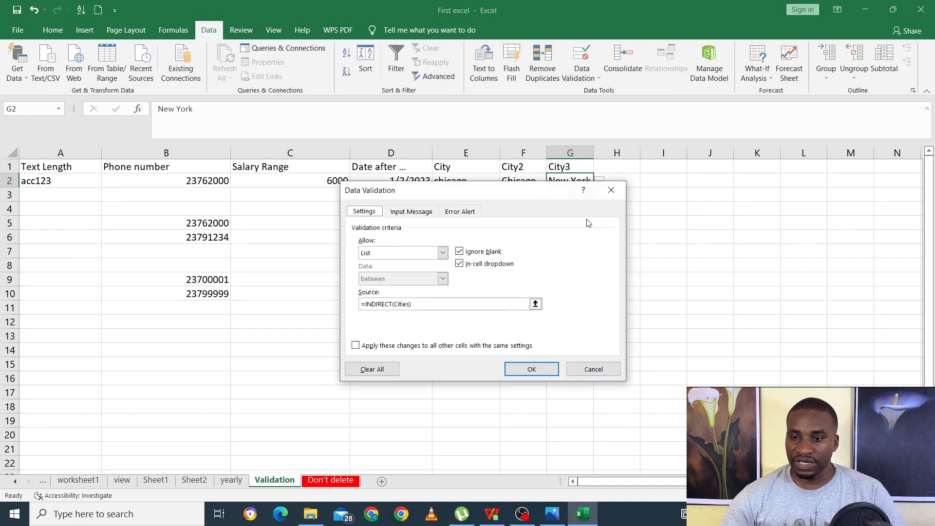
click(401, 306)
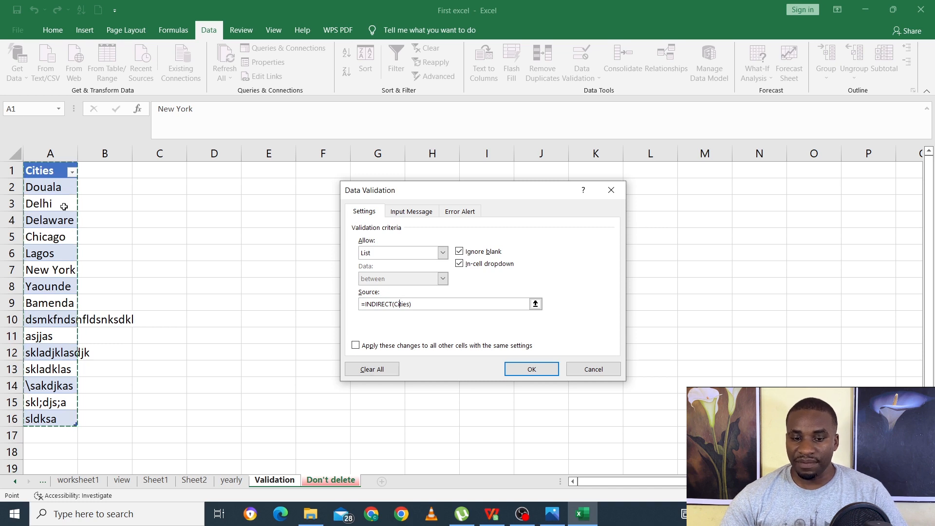
click(609, 368)
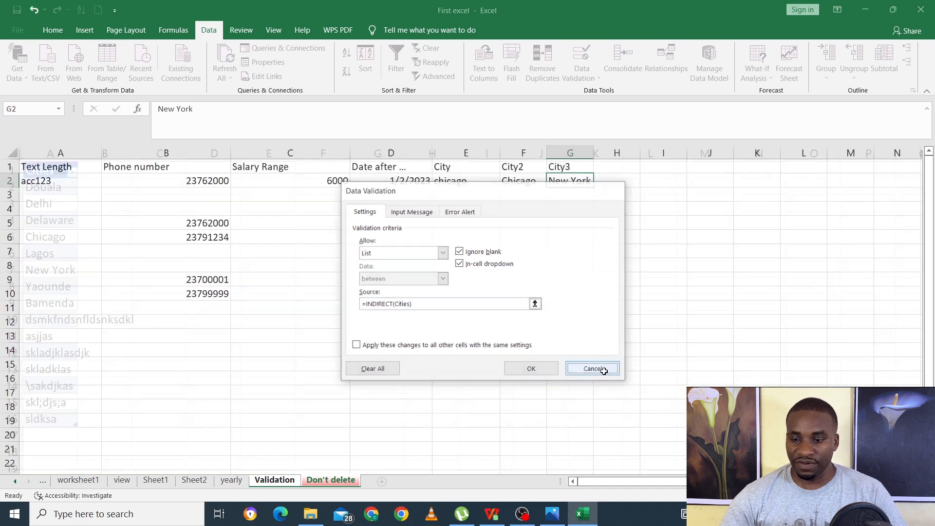
- Clear the test entries from cells A11 to A16 of the Cities table on the Don't delete sheet
click(332, 481)
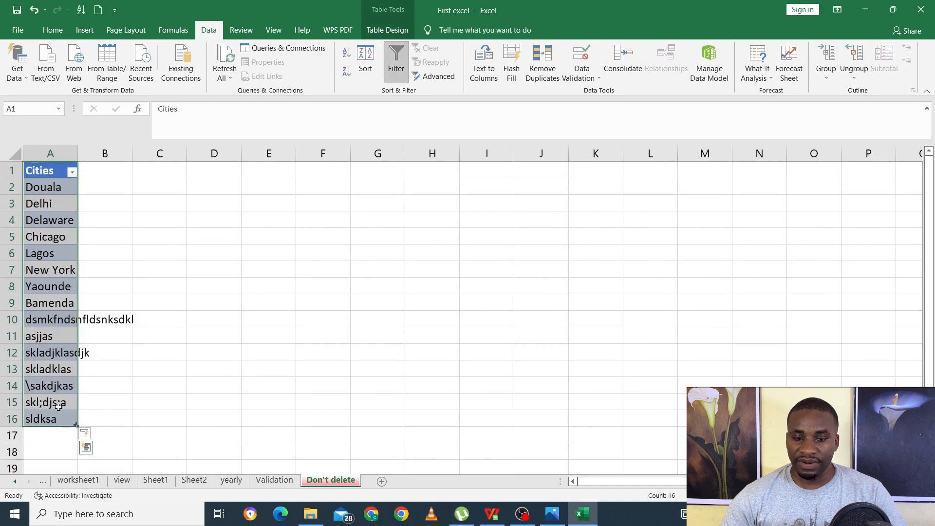
drag(49, 419, 37, 338)
key(Delete)
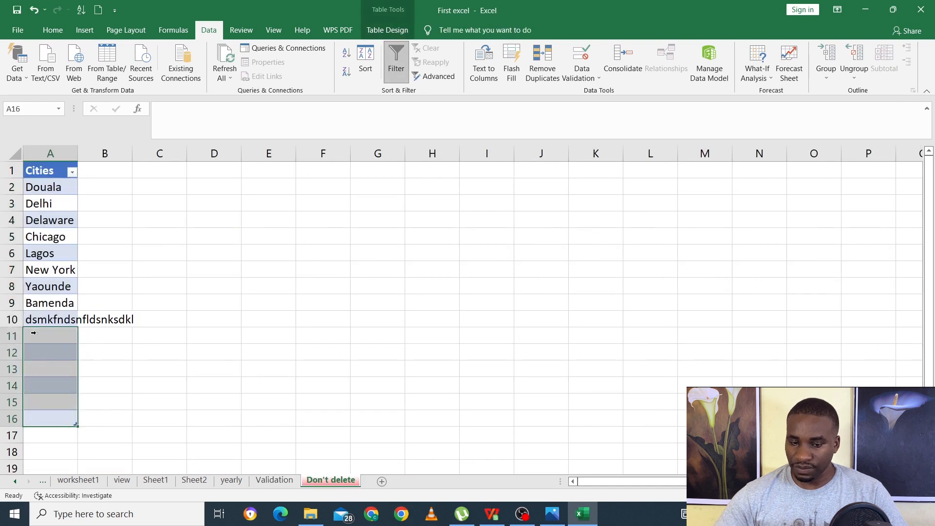
click(141, 307)
- Check how the emptied Cities table rows appear in the City3 drop-down of cell G2 on the Validation sheet
click(274, 480)
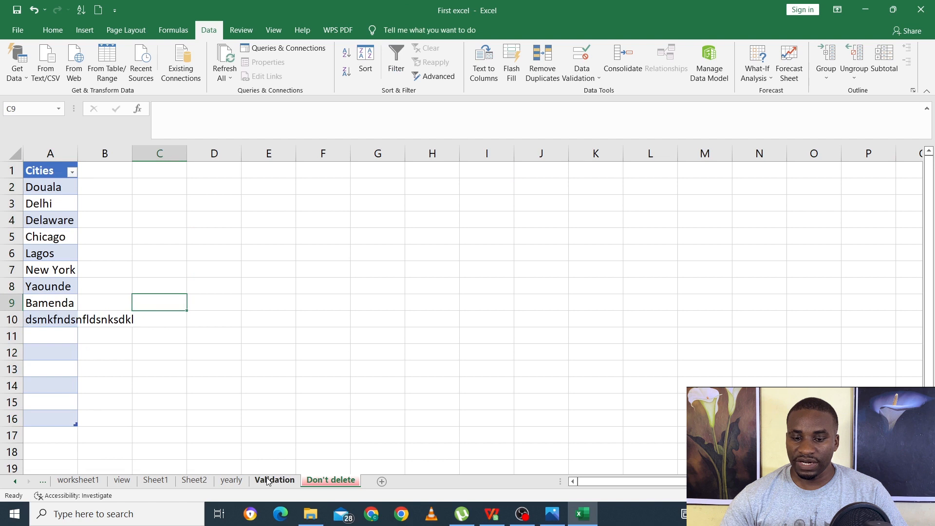
click(600, 181)
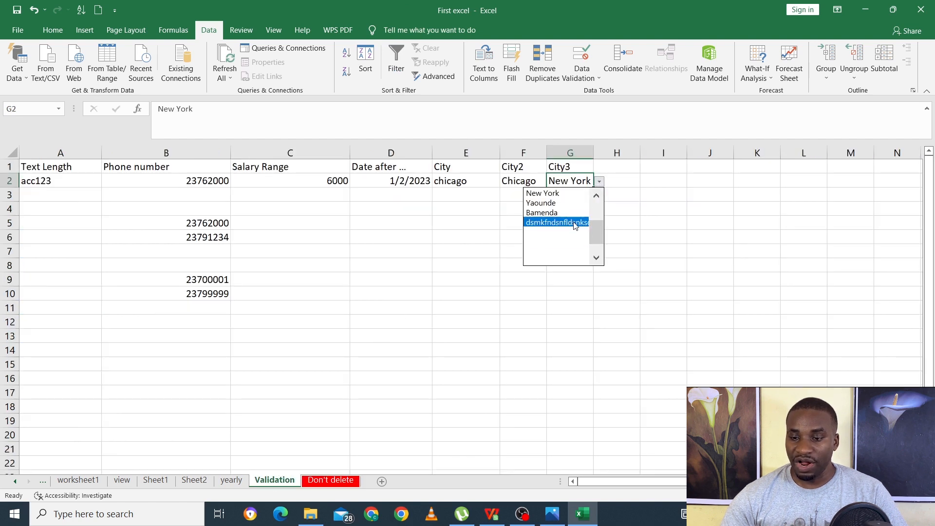
click(401, 395)
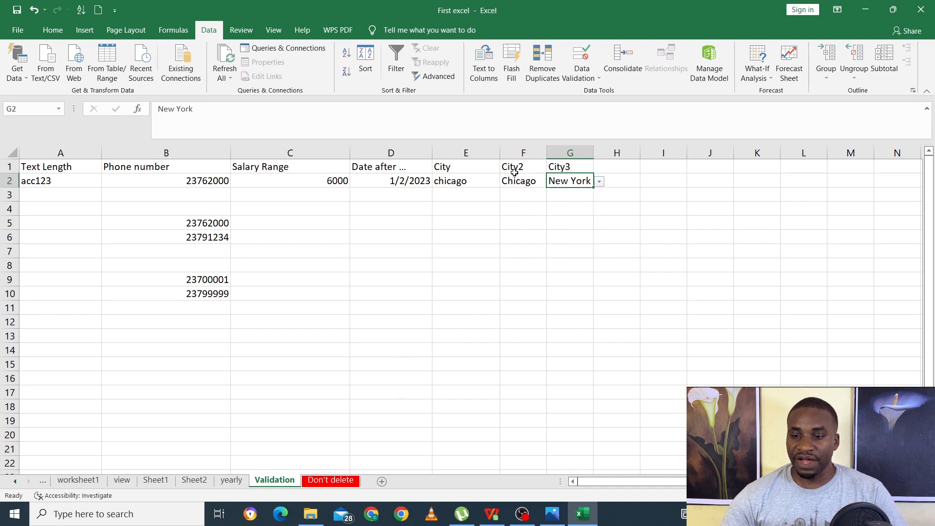
click(600, 183)
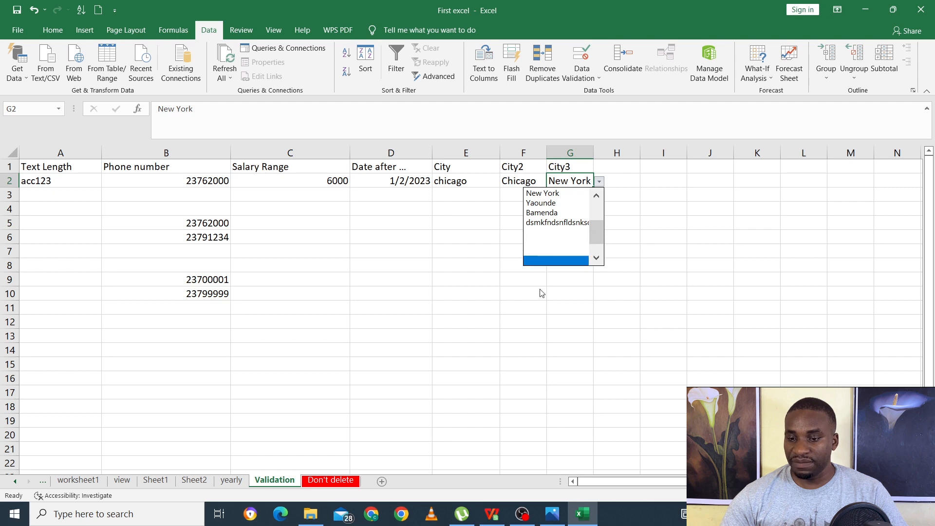
- Undo the clearing of cells A11 to A16 on the Don't delete sheet
click(336, 477)
click(336, 478)
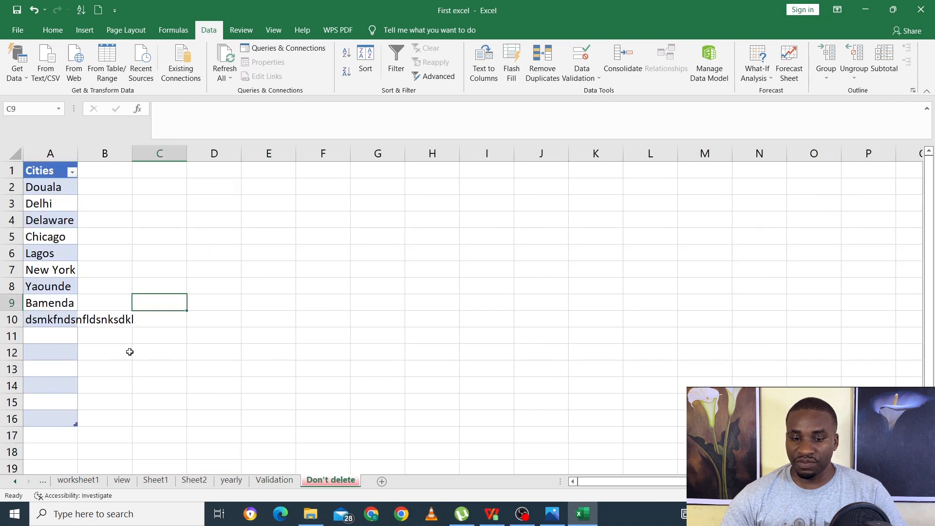
click(34, 10)
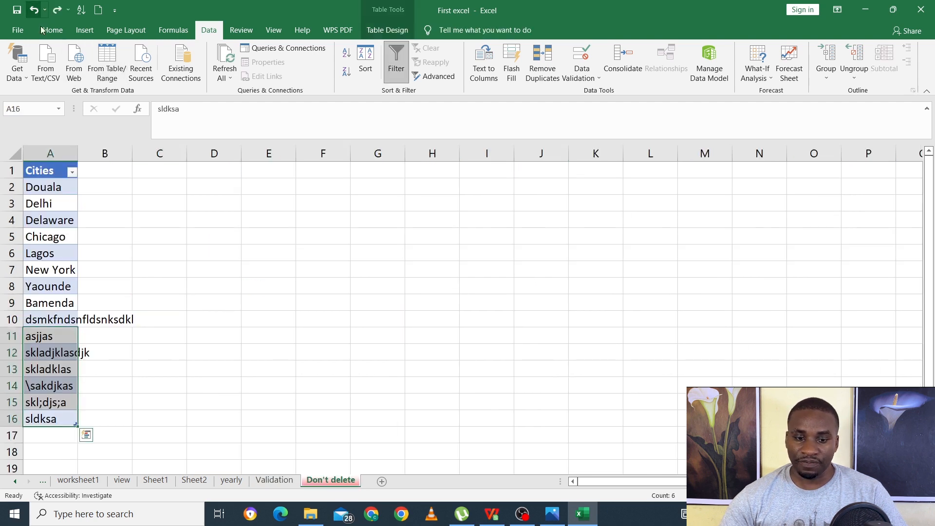
- Extend the Cities table by entering q in each of the cells A17, A18 and A19
click(51, 440)
text(q)
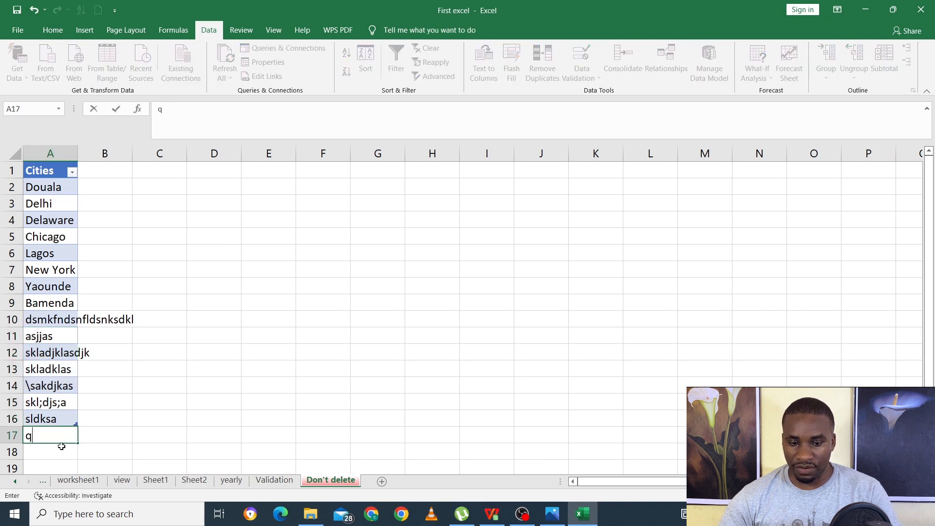
key(Return)
text(q)
key(Return)
text(q)
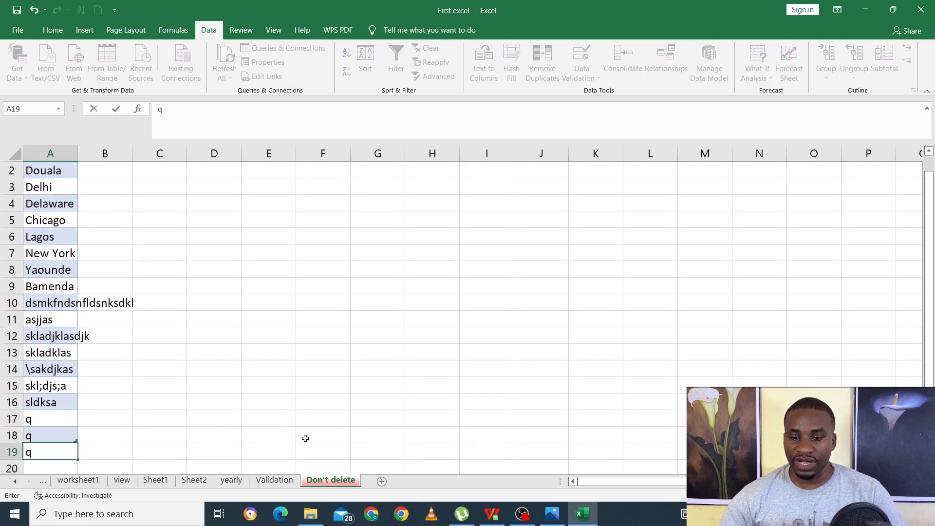
- Check the end of G2's City3 drop-down on the Validation sheet for the new q entries, and return to the Don't delete sheet
click(274, 480)
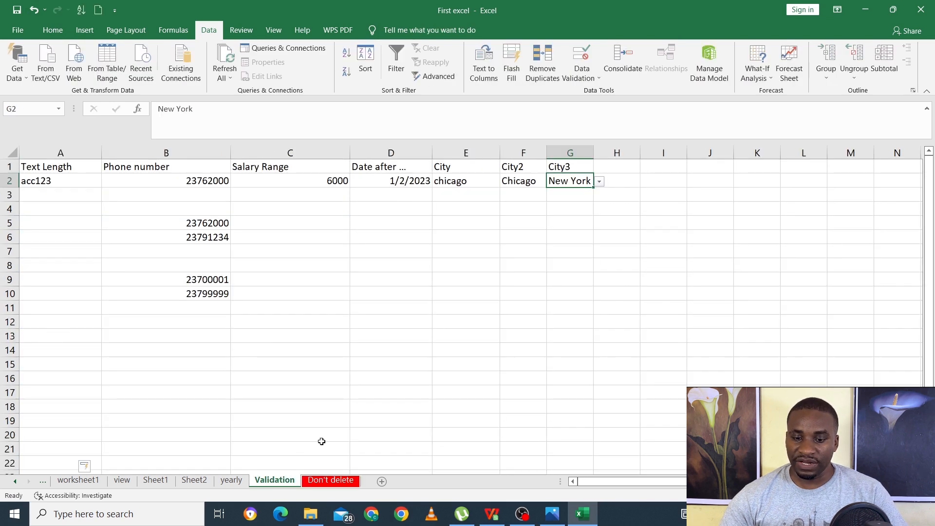
click(600, 181)
scroll(597, 233, down, 4)
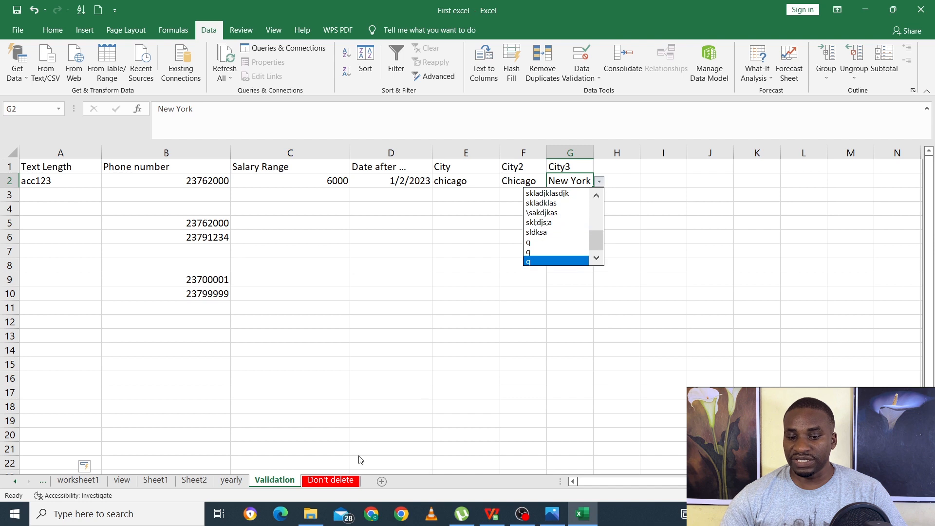
click(340, 484)
click(331, 480)
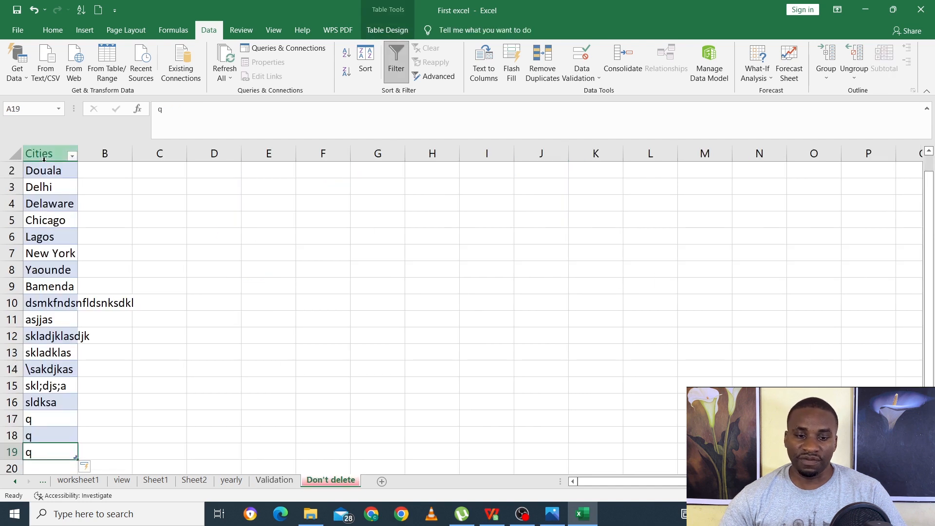